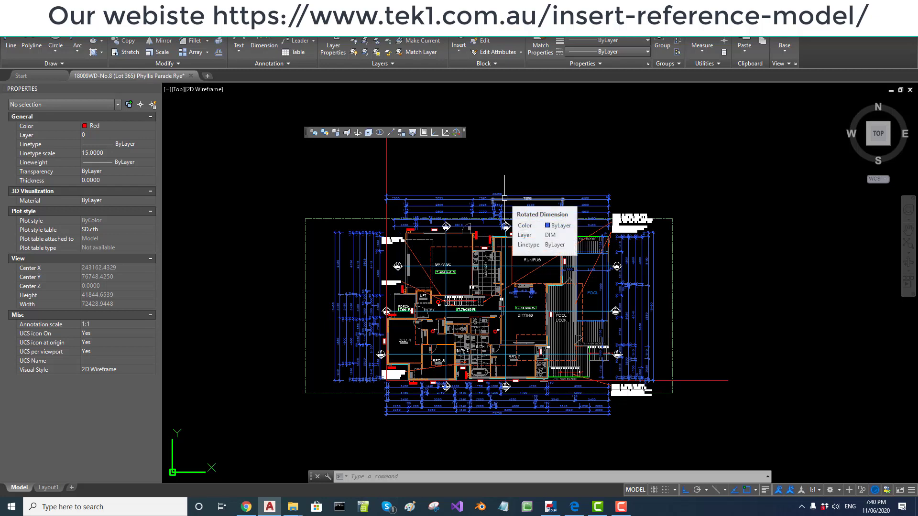
Step: Zoom out from the ground floor plan until the site plan and Sections B, C and D all show
mouse_move(673, 277)
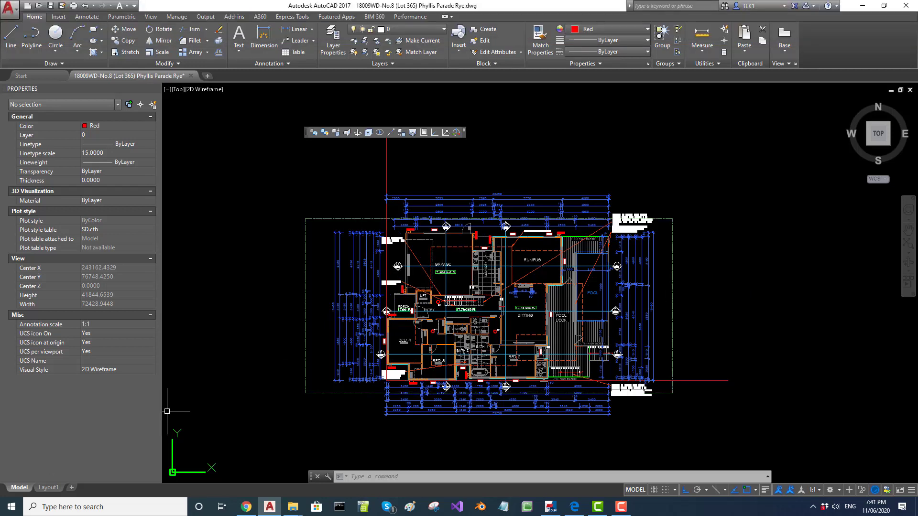
scroll(485, 429, "down", 3)
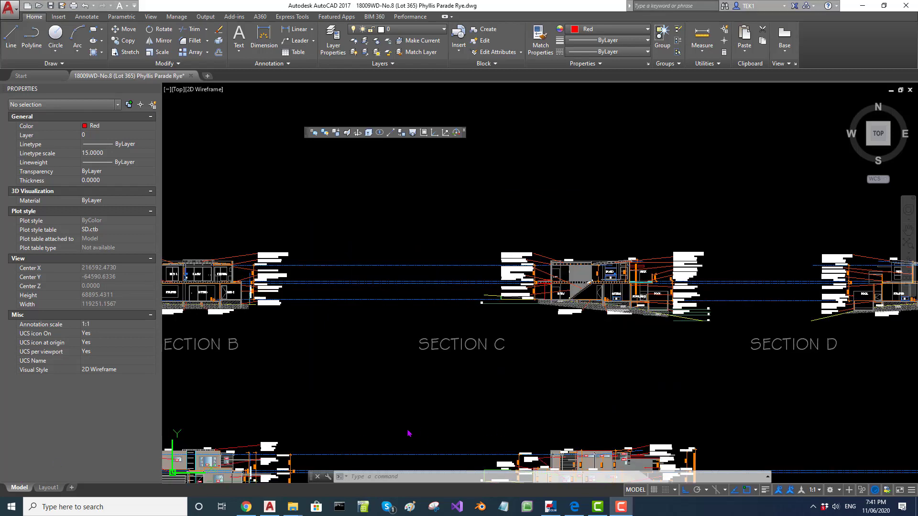
scroll(409, 433, "down", 4)
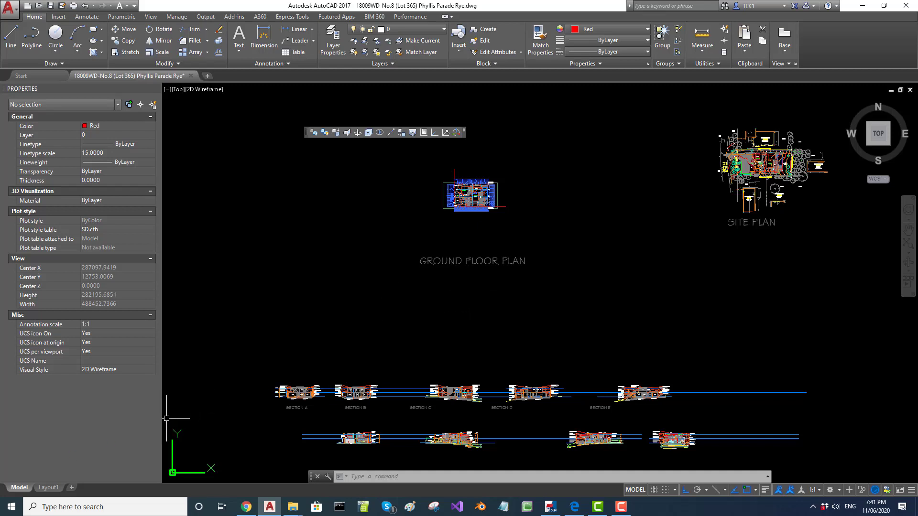
Step: Look across the ground floor plan and move up to inspect the first floor plan
scroll(416, 220, "up", 3)
scroll(437, 266, "down", 5)
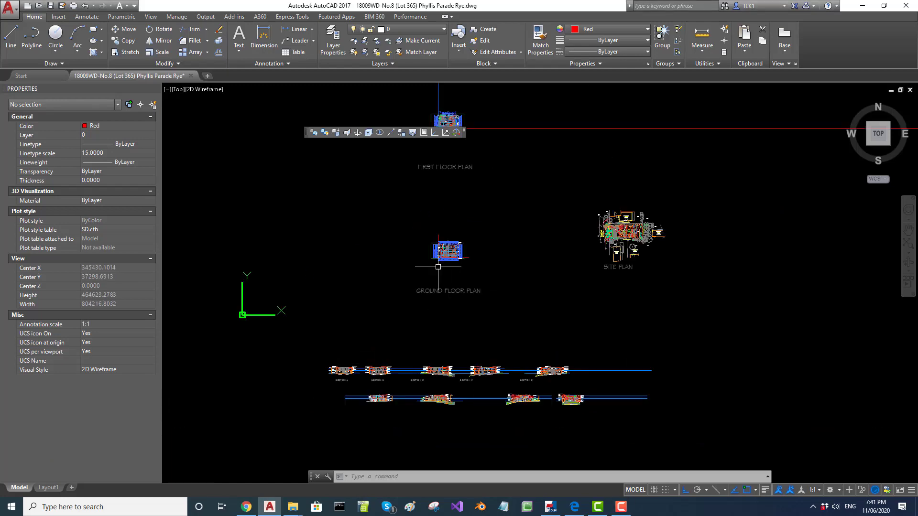
scroll(451, 222, "up", 5)
scroll(430, 296, "up", 4)
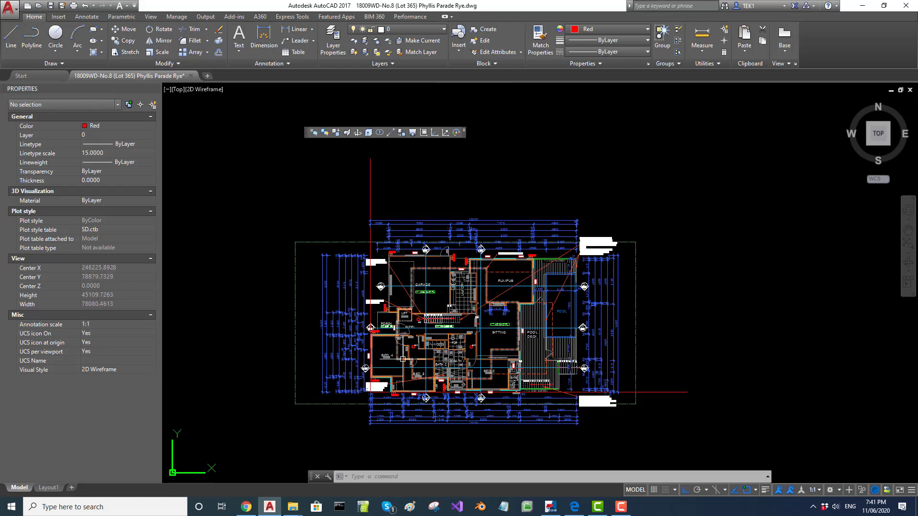
key("Escape")
key("Escape")
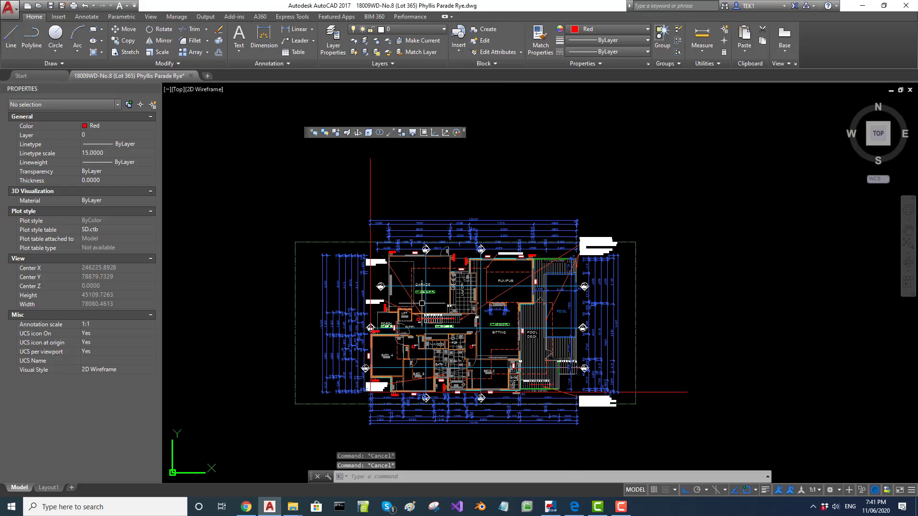
scroll(439, 363, "up", 2)
scroll(438, 370, "down", 4)
middle_click_drag(442, 273, 473, 232)
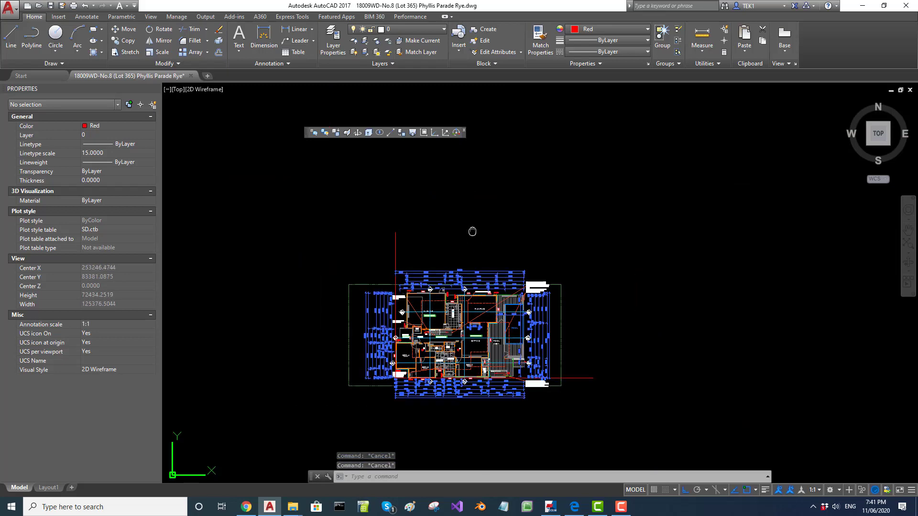
scroll(472, 231, "down", 5)
middle_click_drag(437, 205, 437, 375)
scroll(436, 374, "up", 5)
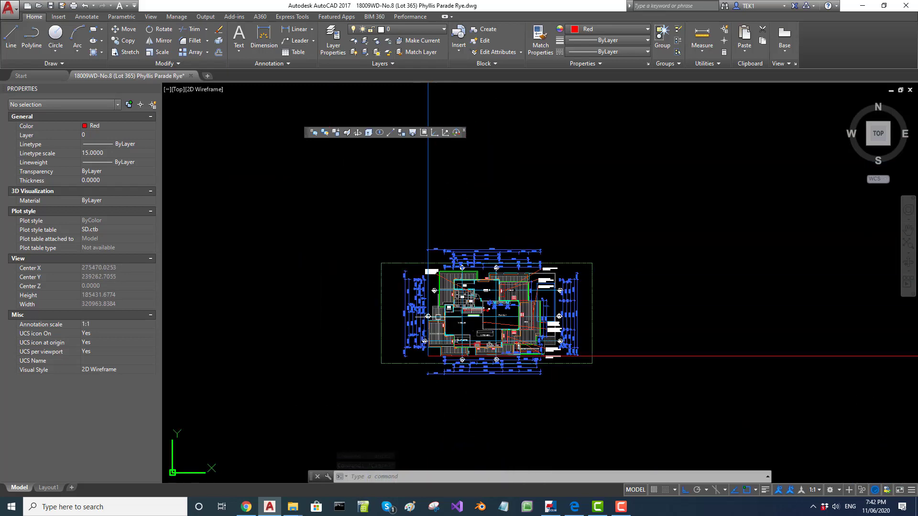
scroll(437, 375, "up", 2)
scroll(438, 318, "down", 5)
Step: Survey the roof plan and section drawings, then centre the ground floor plan in view
mouse_move(443, 216)
middle_mouse_down()
mouse_move(443, 301)
mouse_move(439, 188)
middle_mouse_up()
scroll(444, 248, "up", 3)
scroll(445, 286, "down", 4)
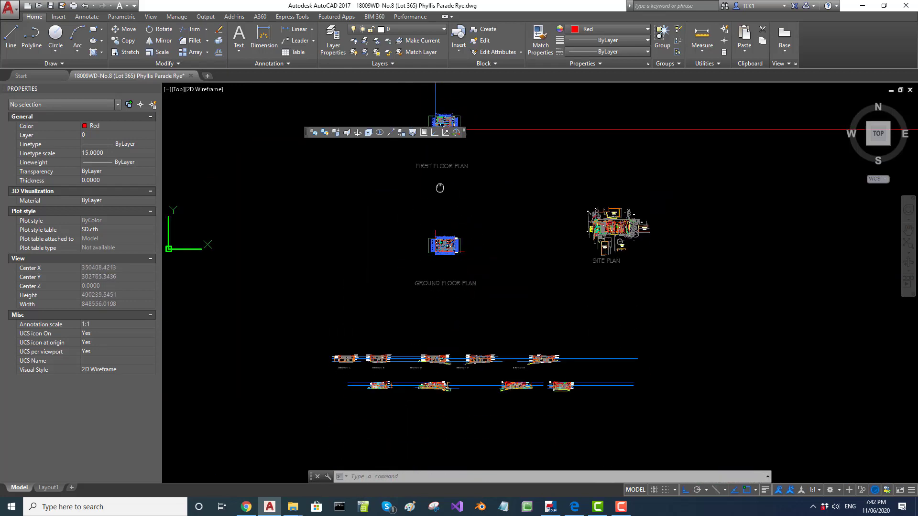
scroll(396, 356, "up", 5)
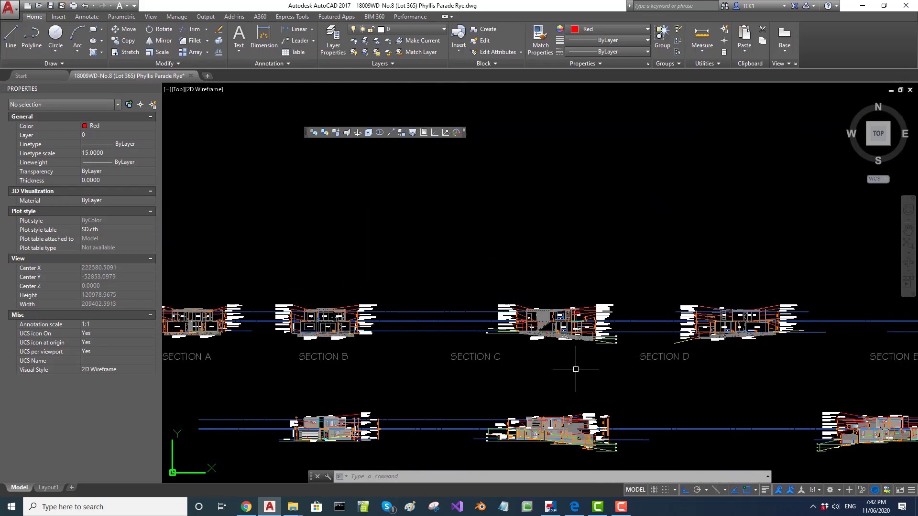
mouse_move(575, 369)
middle_mouse_down()
mouse_move(529, 222)
mouse_move(404, 289)
mouse_move(303, 324)
mouse_move(233, 326)
middle_mouse_up()
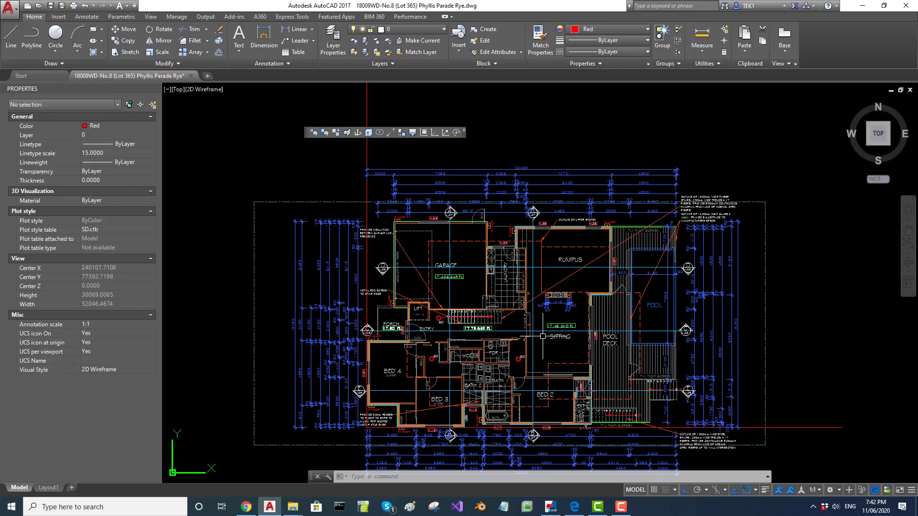
middle_click_drag(547, 342, 544, 280)
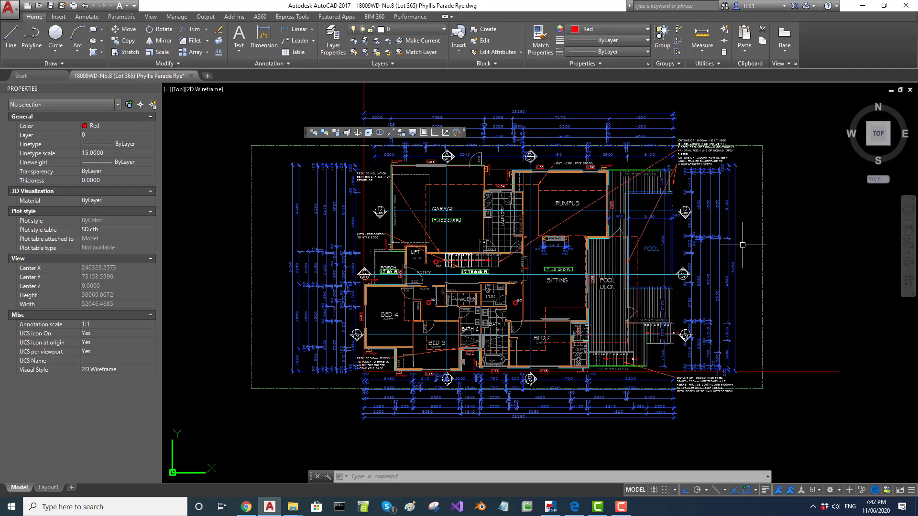
Step: Override the 6240 dimension text beside the pool so it reads 6250
scroll(724, 256, "up", 5)
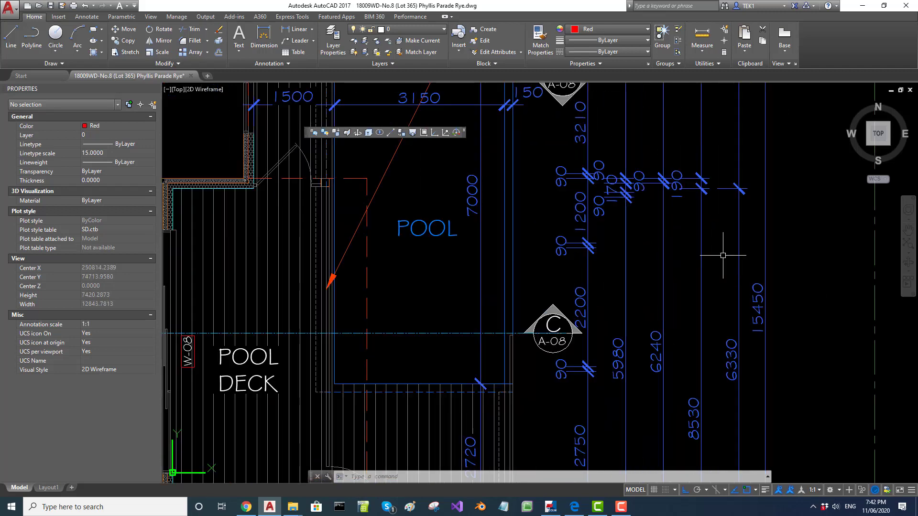
double_click(655, 353)
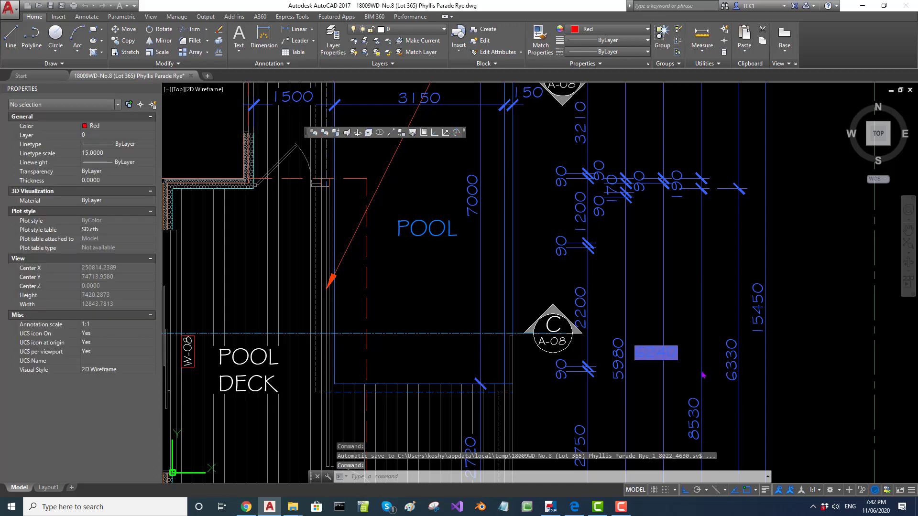
type("sadASD")
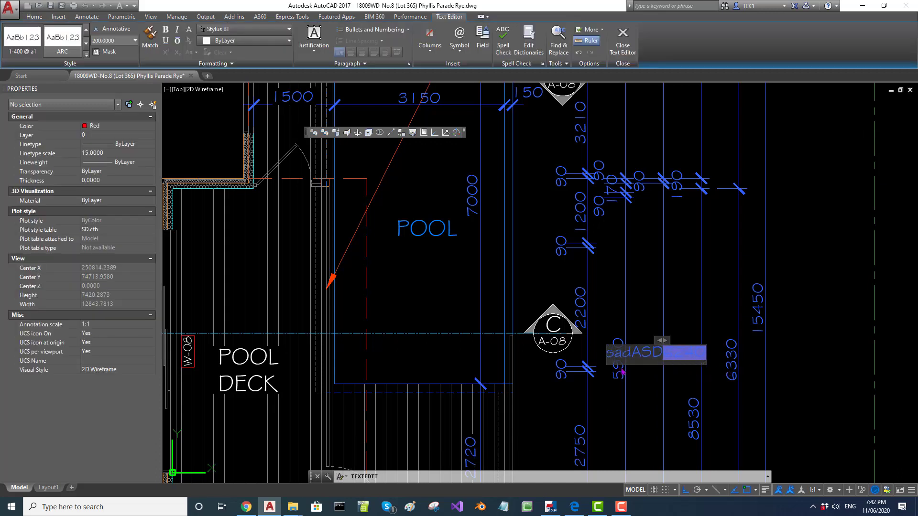
key("BackSpace")
key("Escape")
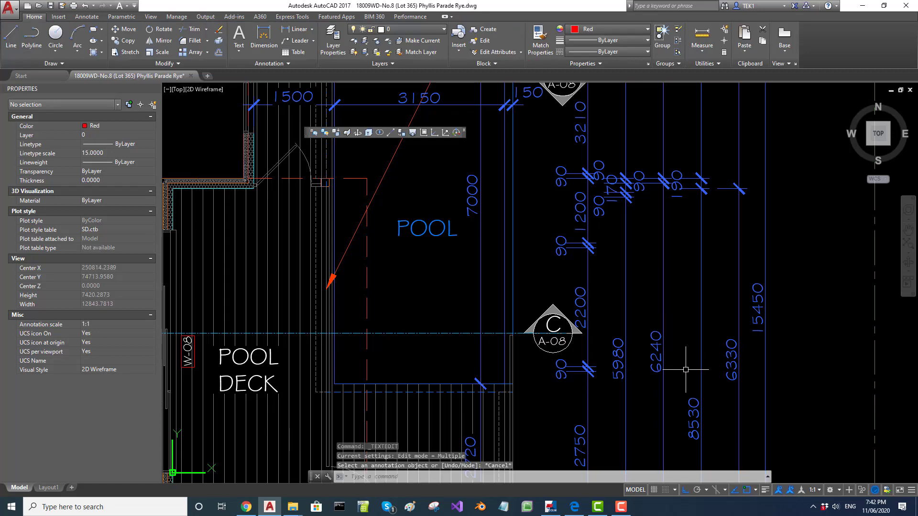
double_click(655, 342)
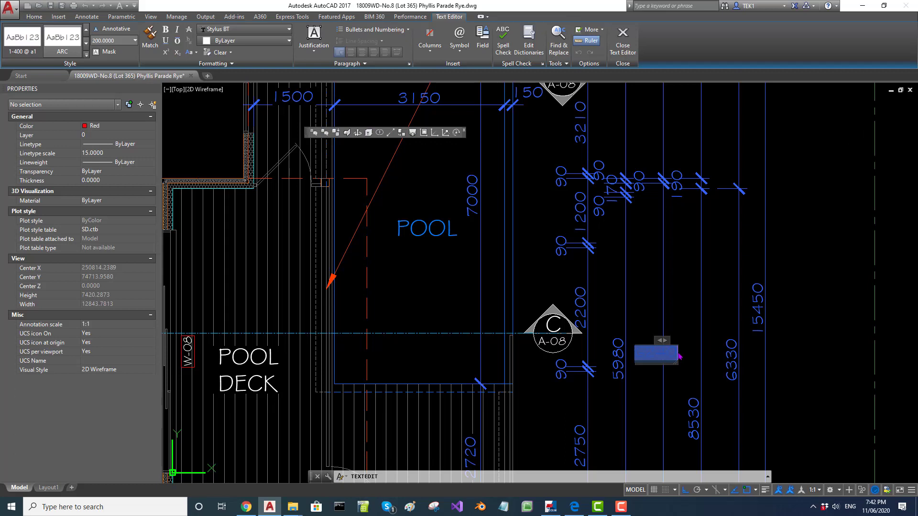
key("Delete")
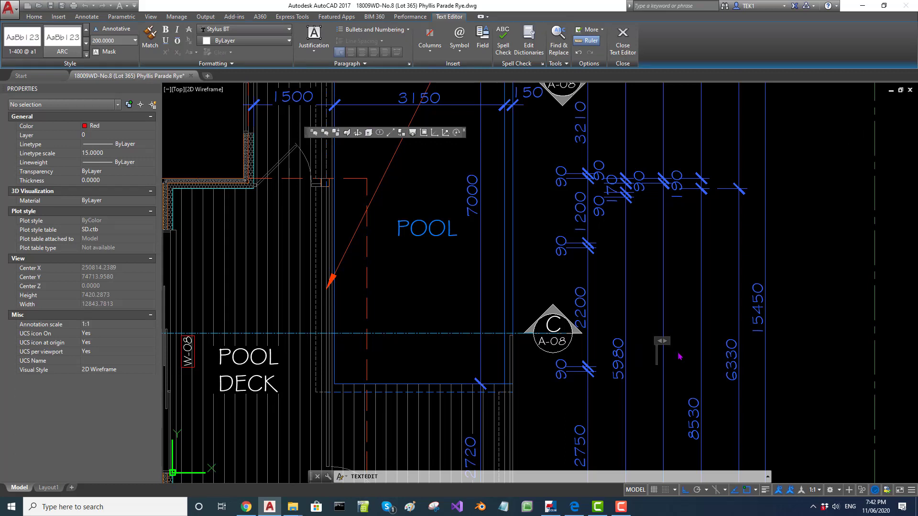
type("5")
key("BackSpace")
type("6250")
left_click(677, 354)
key("Escape")
scroll(697, 352, "down", 2)
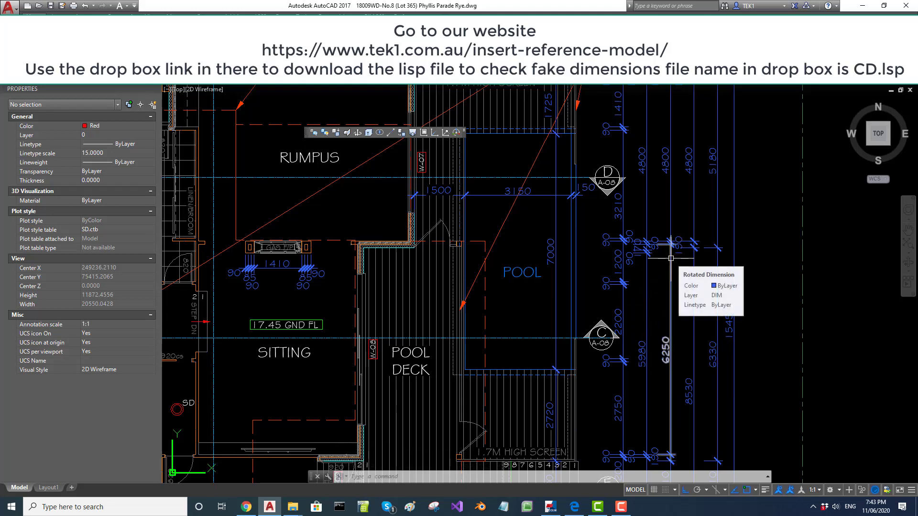
Step: Zoom to extents and shift the ground floor plan up and right to show its rooms and lower dimensions
middle_click_drag(671, 258, 682, 253)
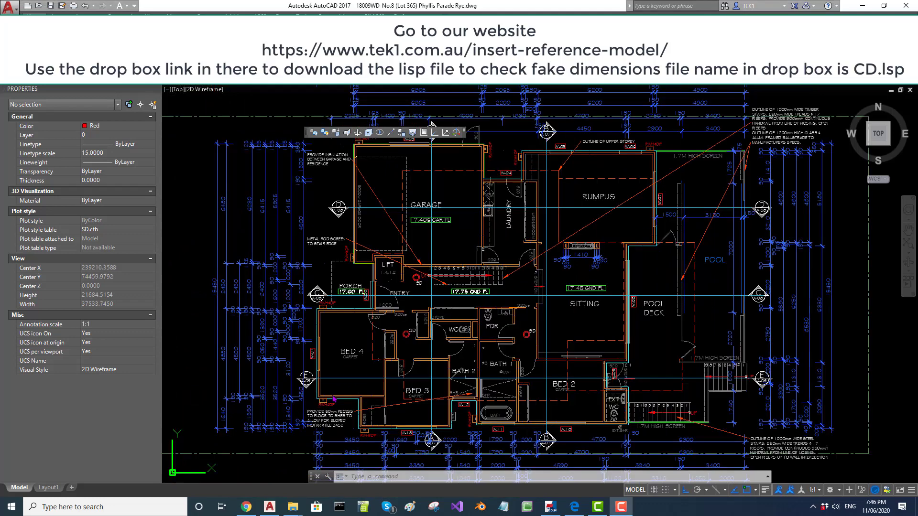
scroll(368, 380, "down", 2)
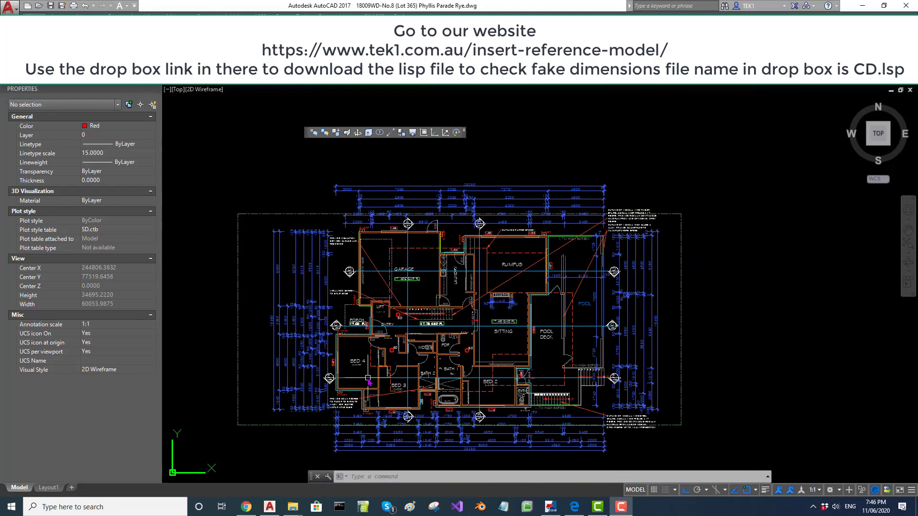
scroll(367, 377, "up", 4)
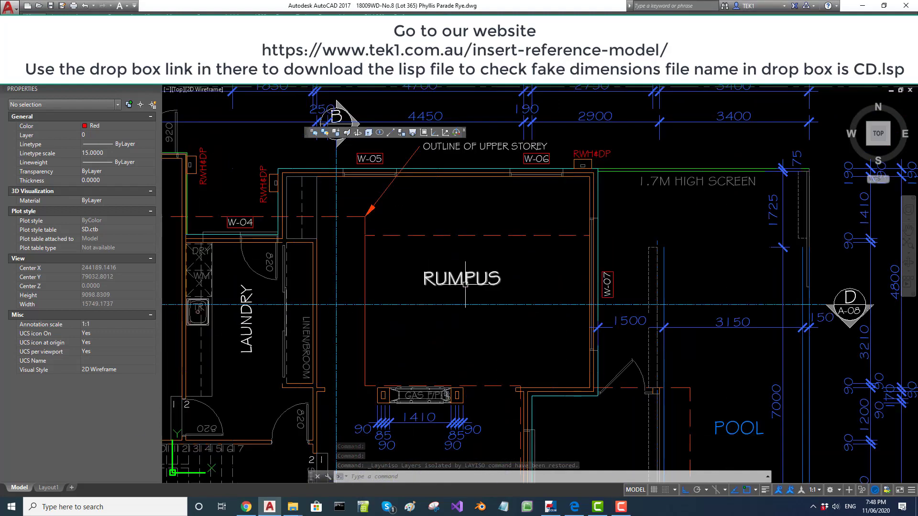
middle_click(405, 269)
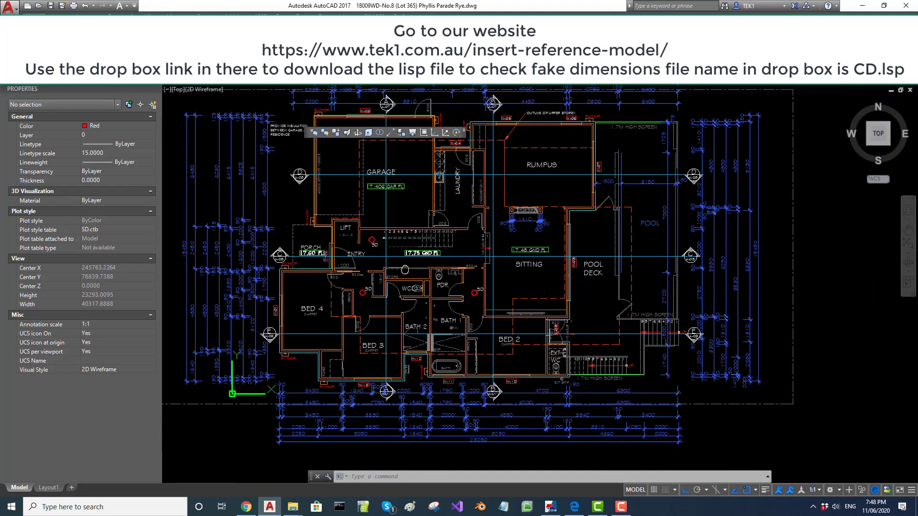
middle_click_drag(404, 269, 438, 225)
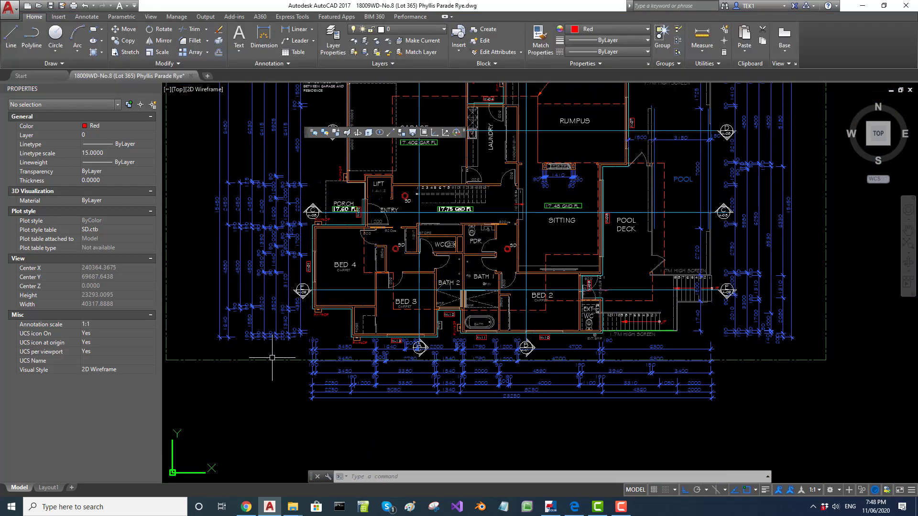
Step: Zoom in on the plan's lower-left corner by the RWH&DP downpipe and 190 dimension
scroll(294, 373, "down", 2)
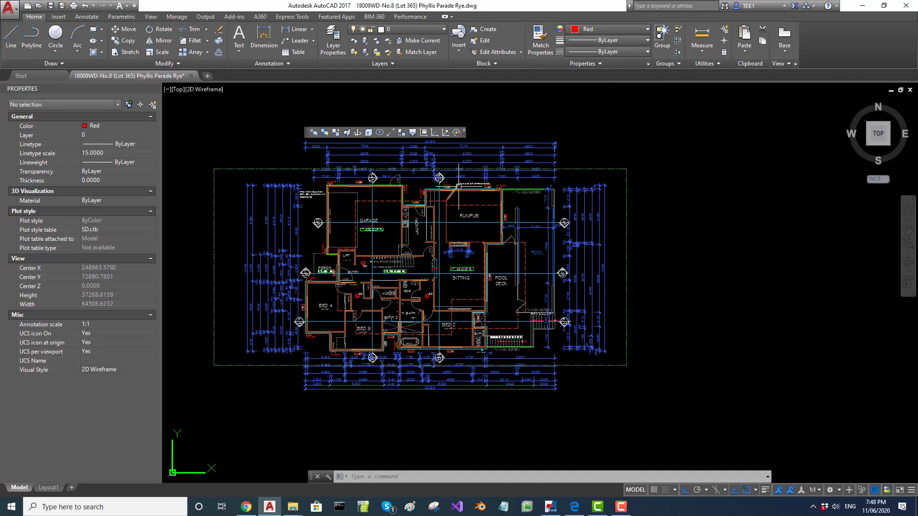
scroll(297, 356, "up", 4)
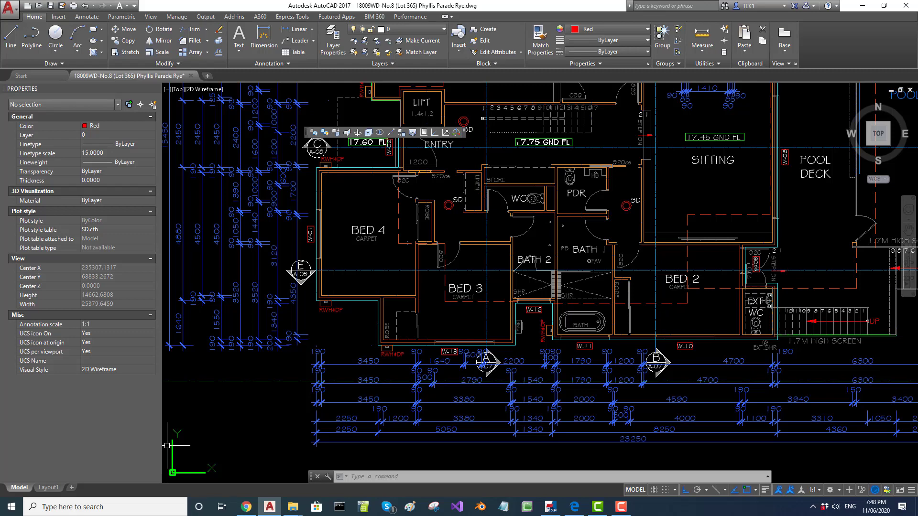
scroll(306, 342, "up", 5)
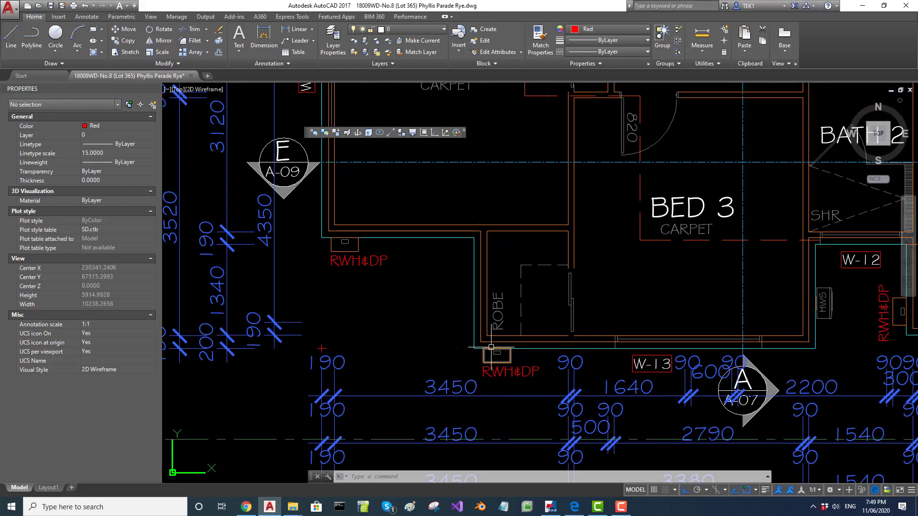
middle_click_drag(491, 347, 562, 361)
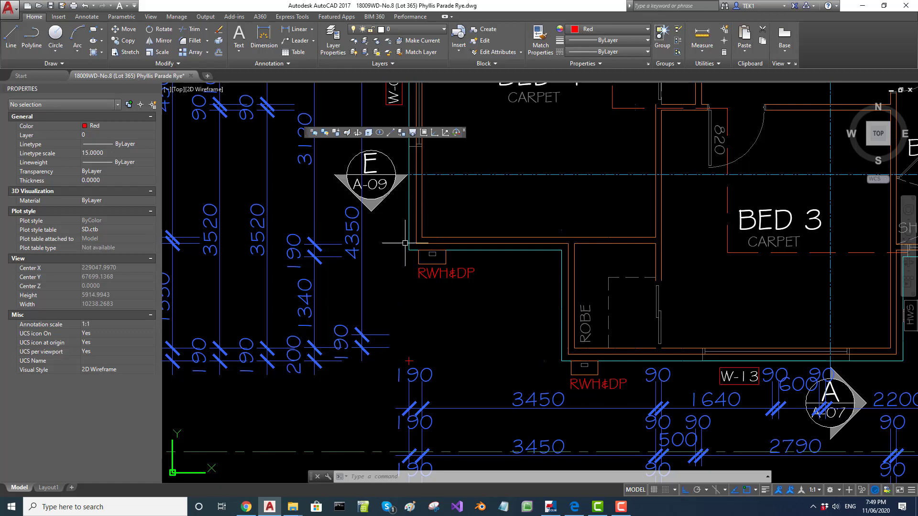
scroll(398, 366, "up", 6)
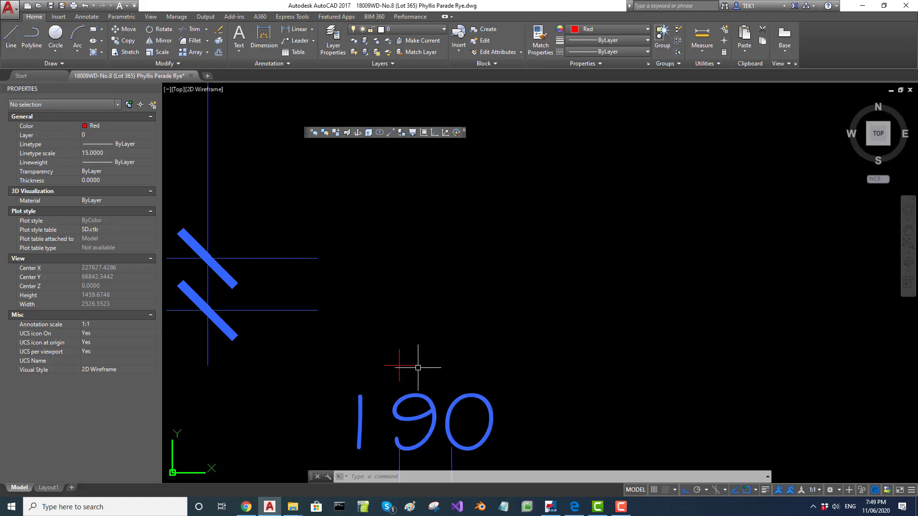
scroll(396, 293, "down", 12)
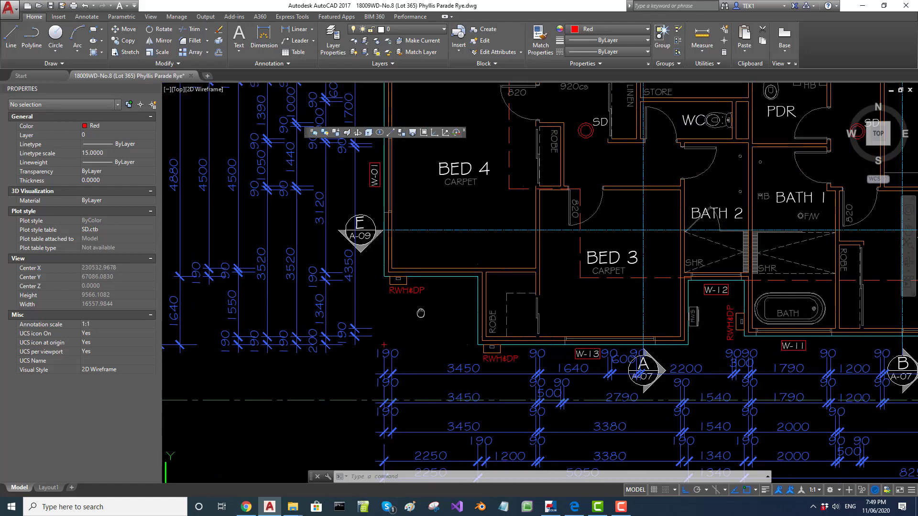
scroll(390, 428, "down", 2)
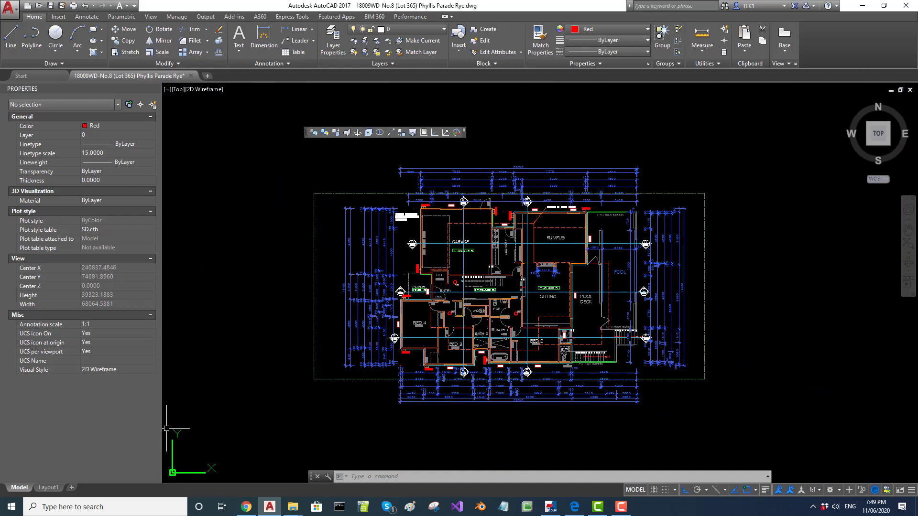
scroll(383, 365, "up", 12)
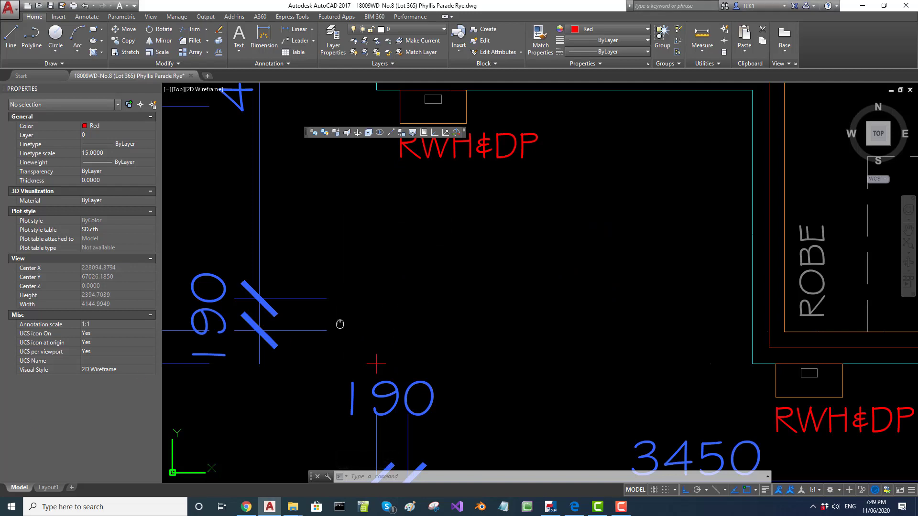
Step: Place the UCS origin at the plan's bottom-left outer wall corner, keeping the default X direction
middle_click_drag(339, 324, 426, 321)
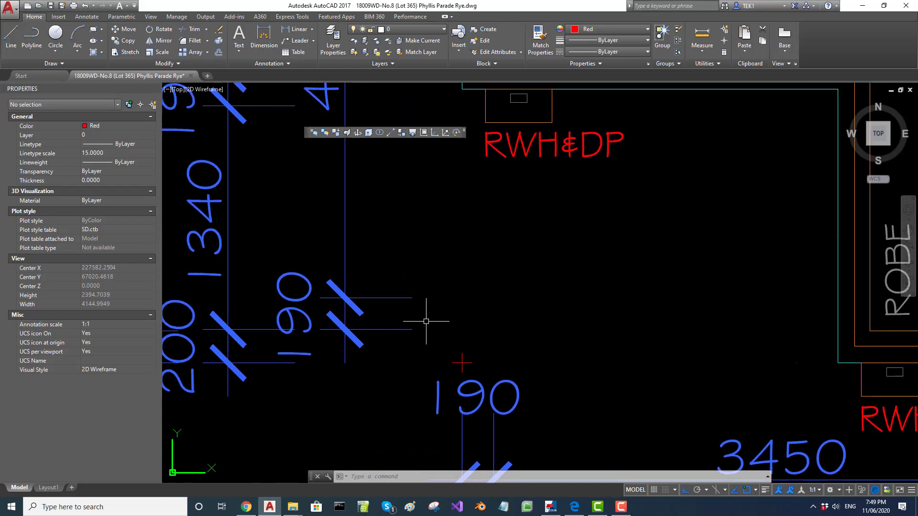
type("ucs")
key("Return")
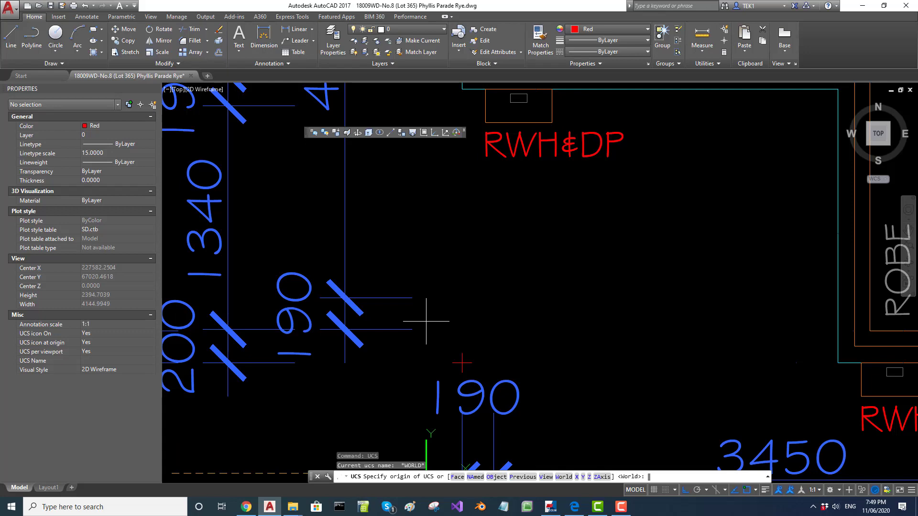
left_click(461, 362)
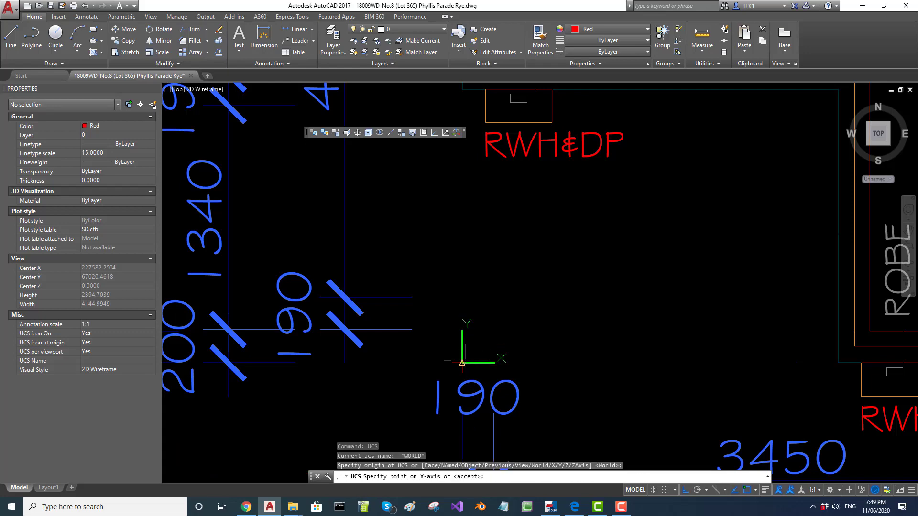
key("Return")
scroll(497, 311, "down", 4)
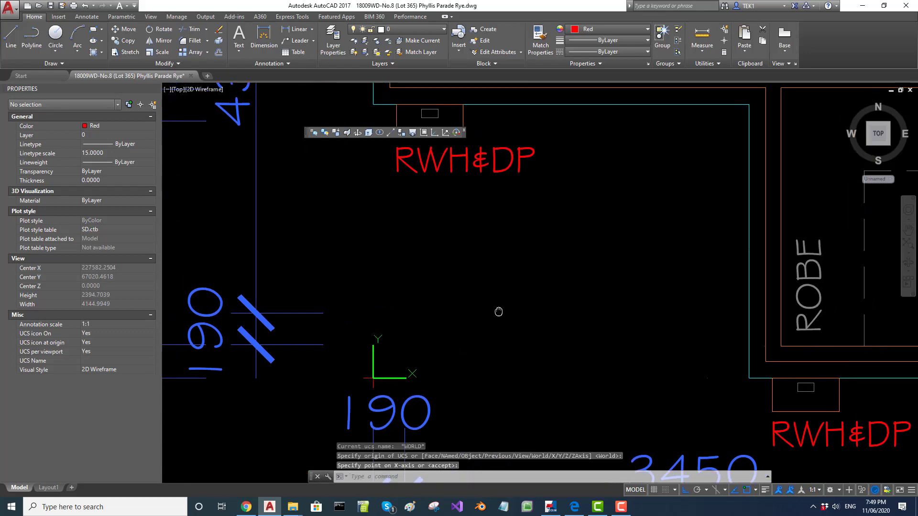
scroll(496, 313, "down", 5)
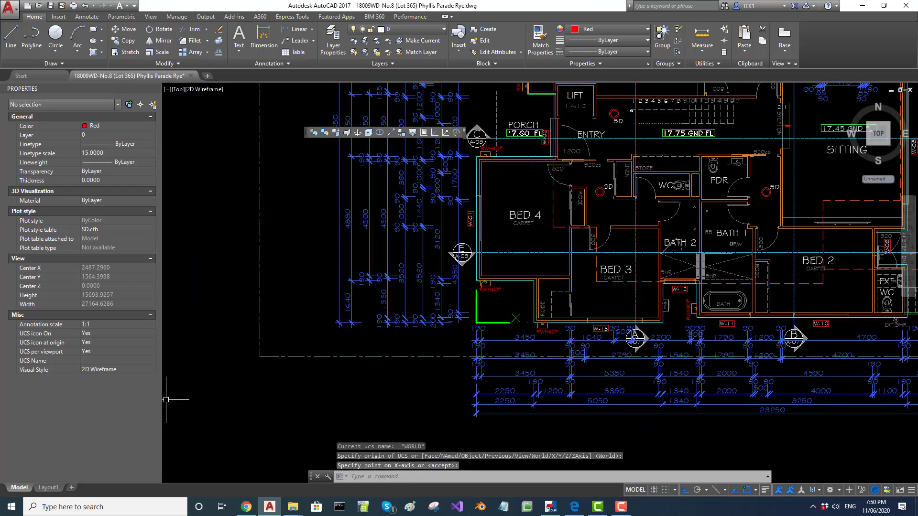
key("Escape")
type("units")
key("Return")
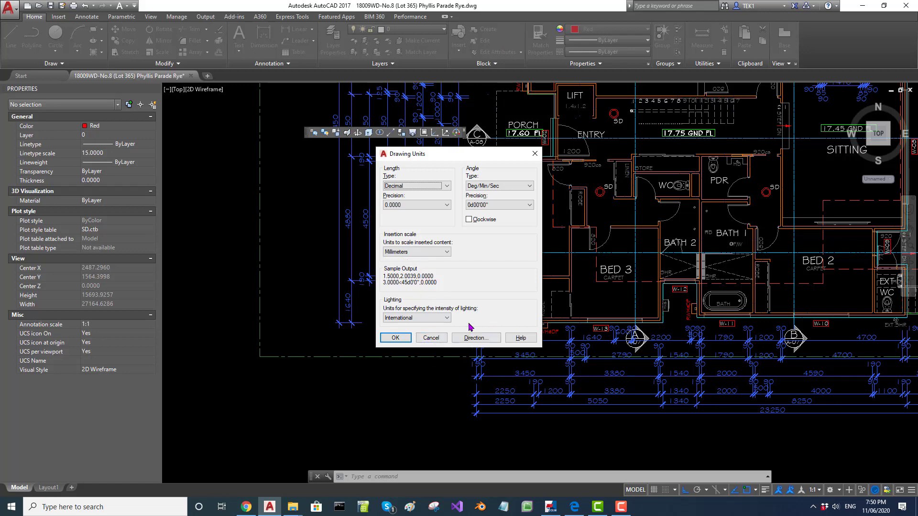
key("Return")
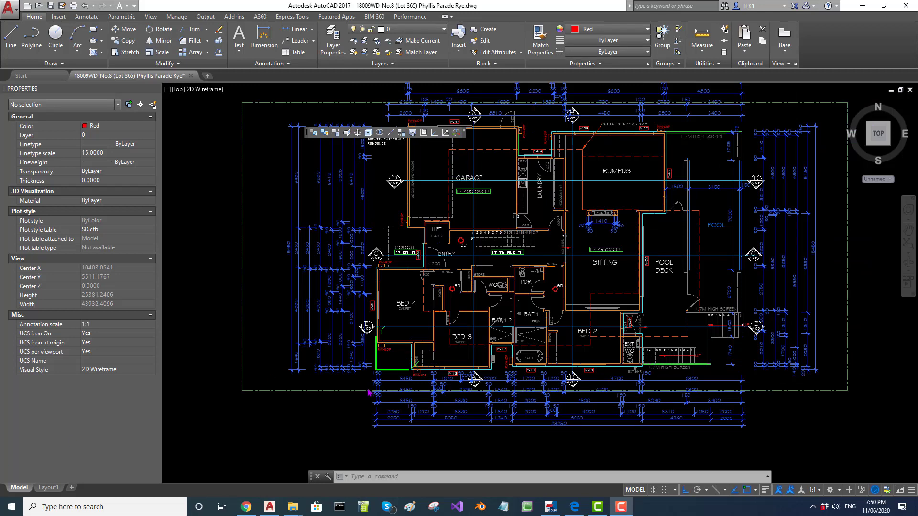
scroll(369, 392, "down", 2)
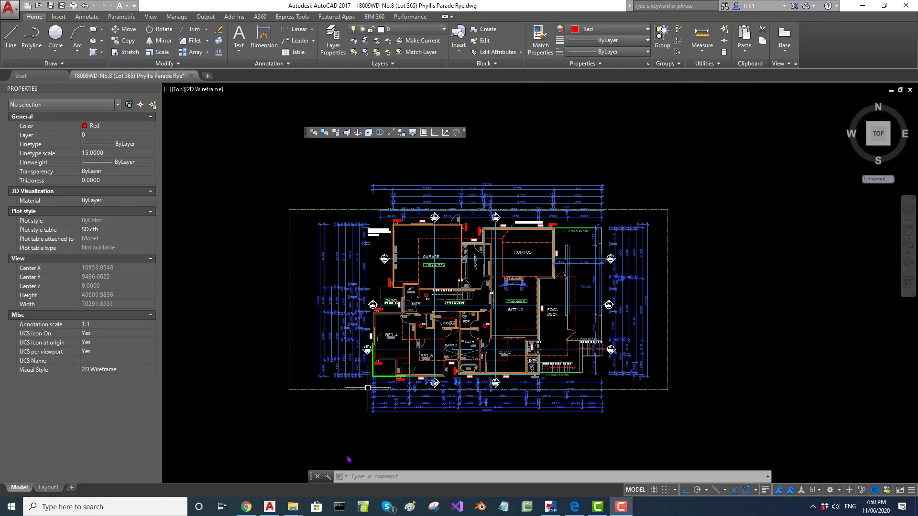
Step: Start WBLOCK and set the export file to GF in the Reference-Model folder
left_click(366, 478)
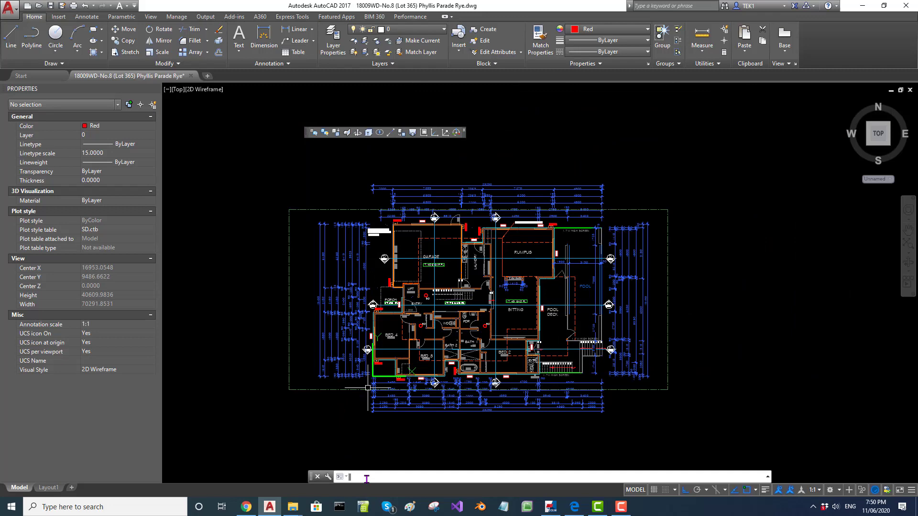
type("WBLOCK")
key("Return")
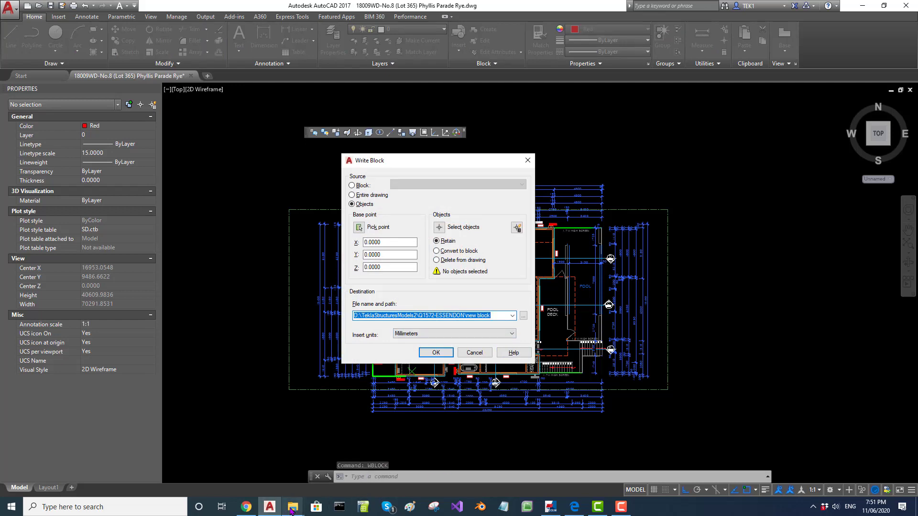
mouse_move(292, 509)
left_click(196, 487)
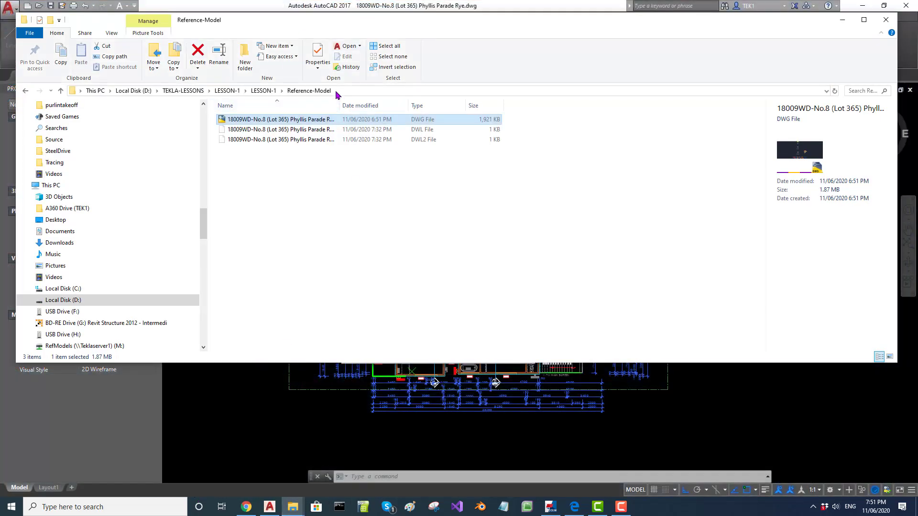
left_click(336, 91)
key("ctrl+c")
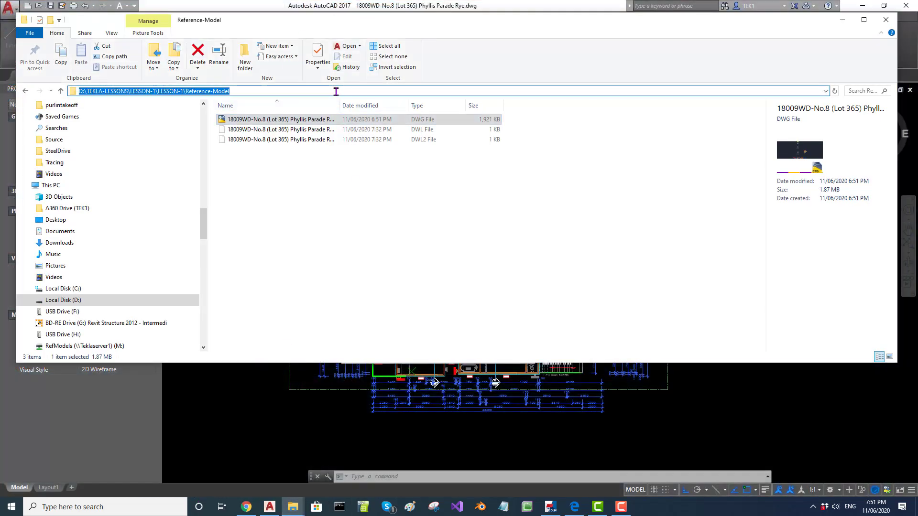
key("alt+Tab")
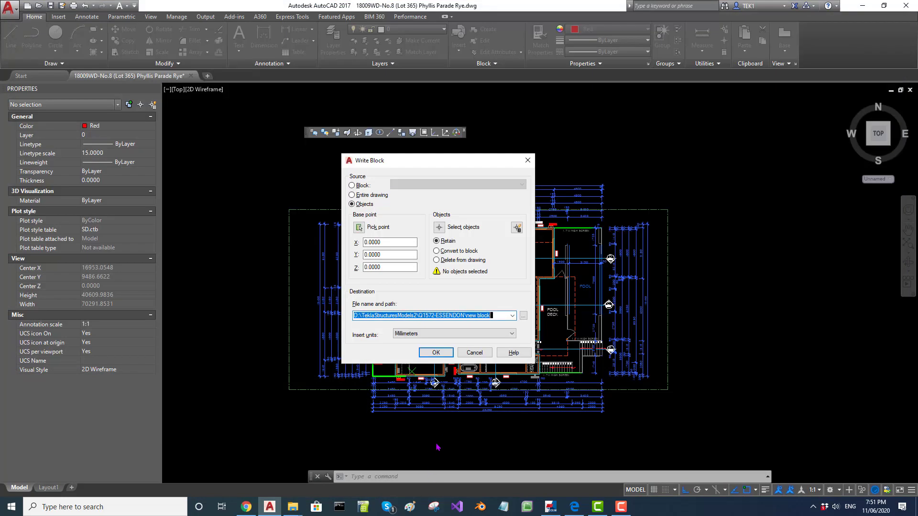
key("ctrl+v")
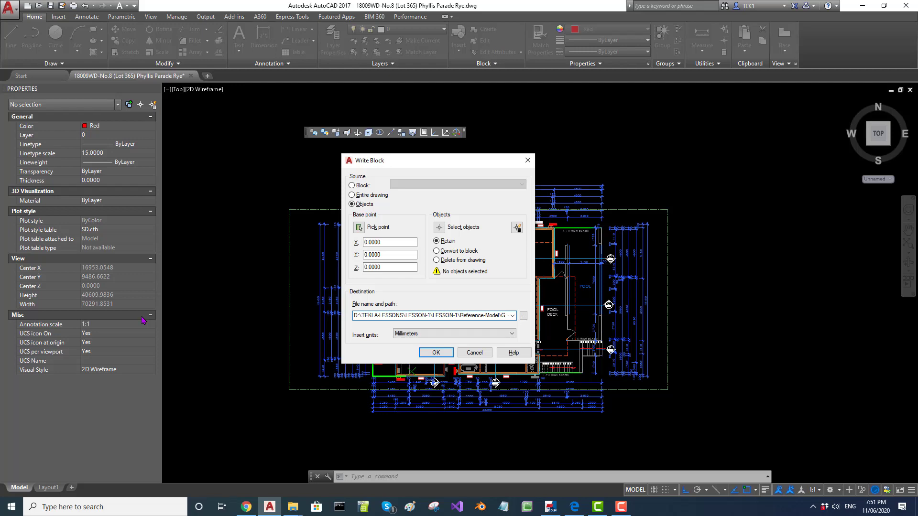
type("F")
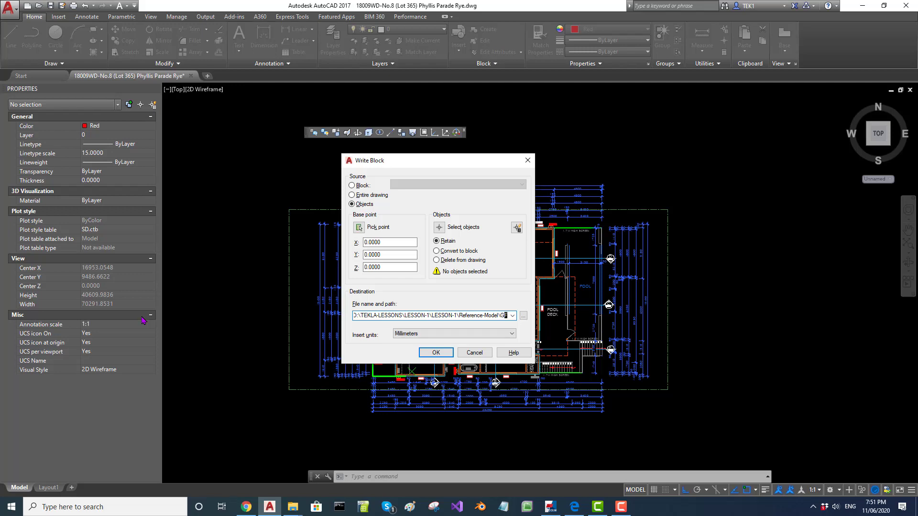
left_click(523, 317)
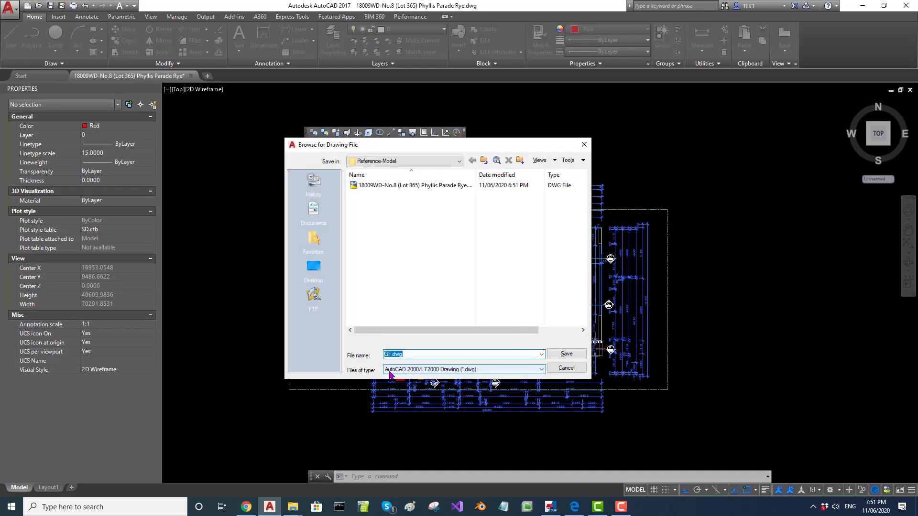
left_click(576, 371)
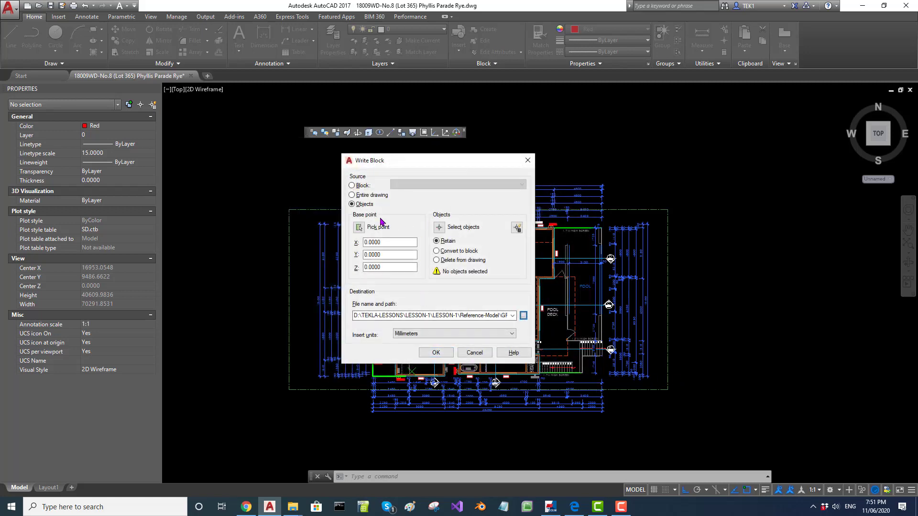
Step: Window-select the whole ground floor plan (2191 objects) and write it out to GF.dwg
left_click(439, 227)
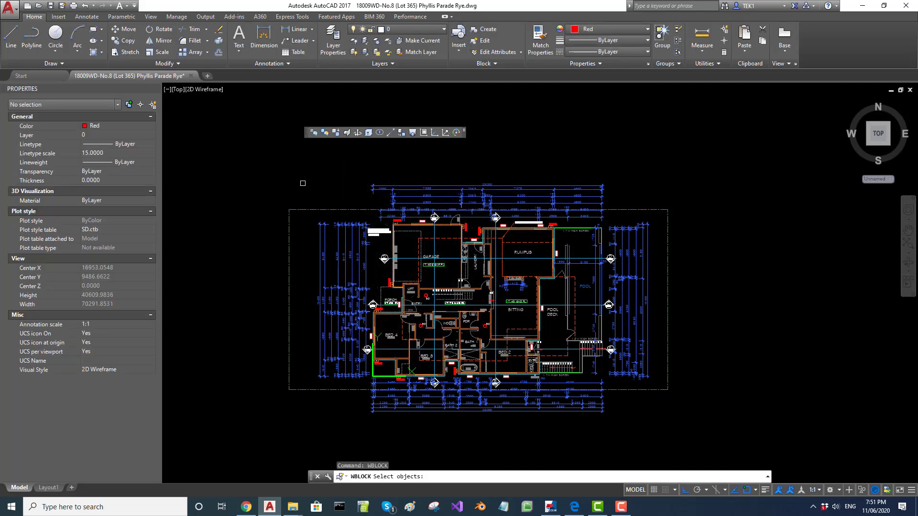
left_click(291, 170)
left_click(659, 449)
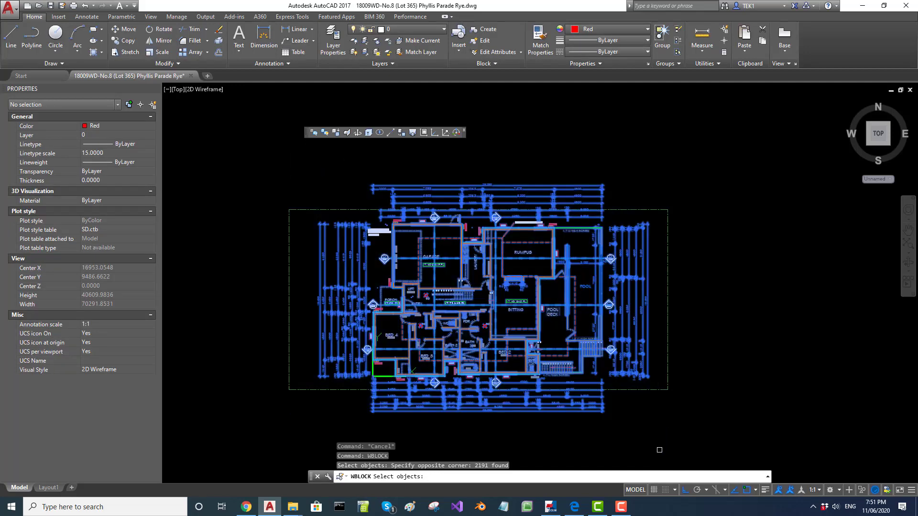
key("Return")
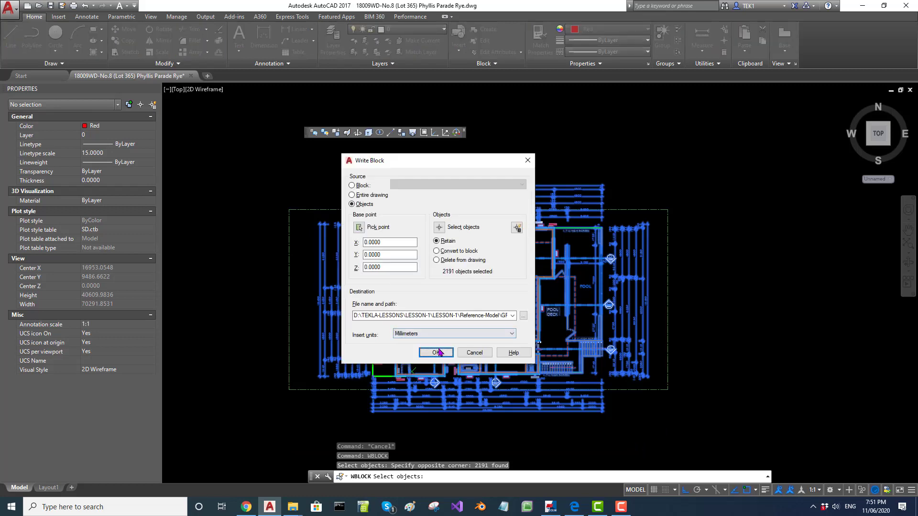
left_click(436, 352)
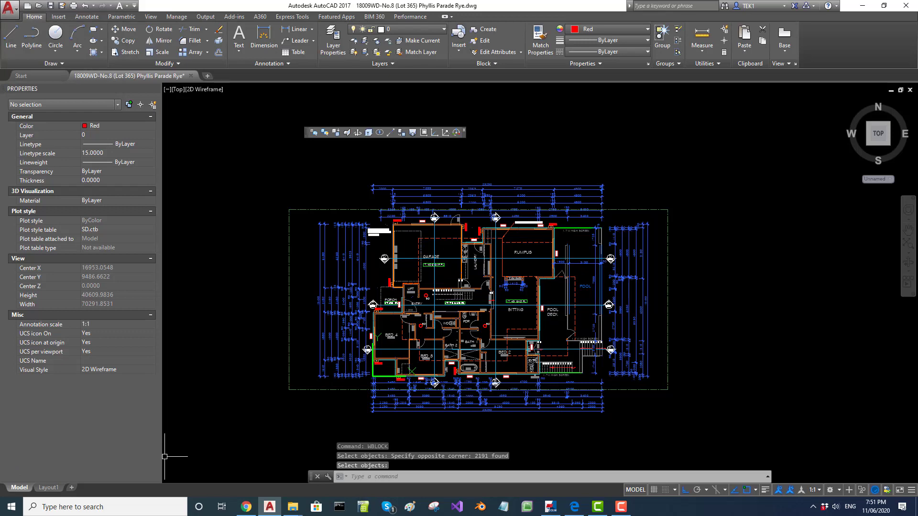
key("alt+Tab")
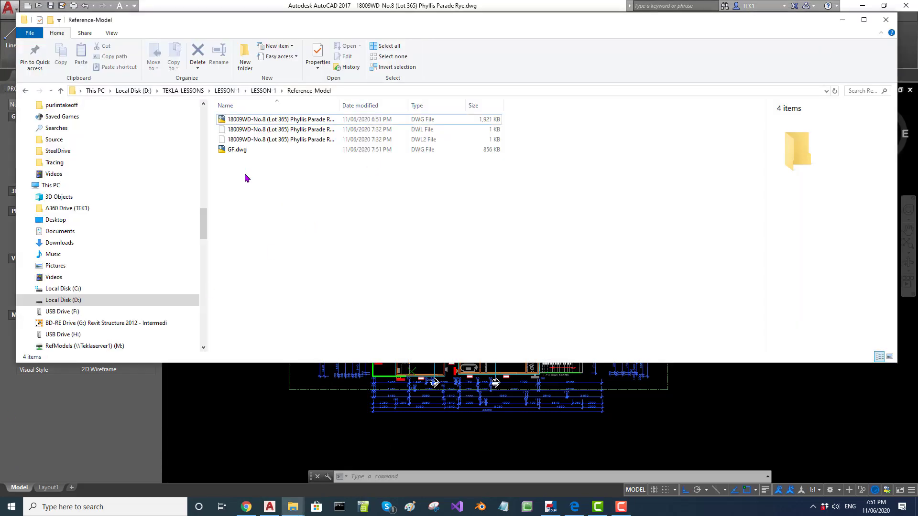
Step: Open GF.dwg from the Reference-Model folder and zoom to its extents
double_click(235, 149)
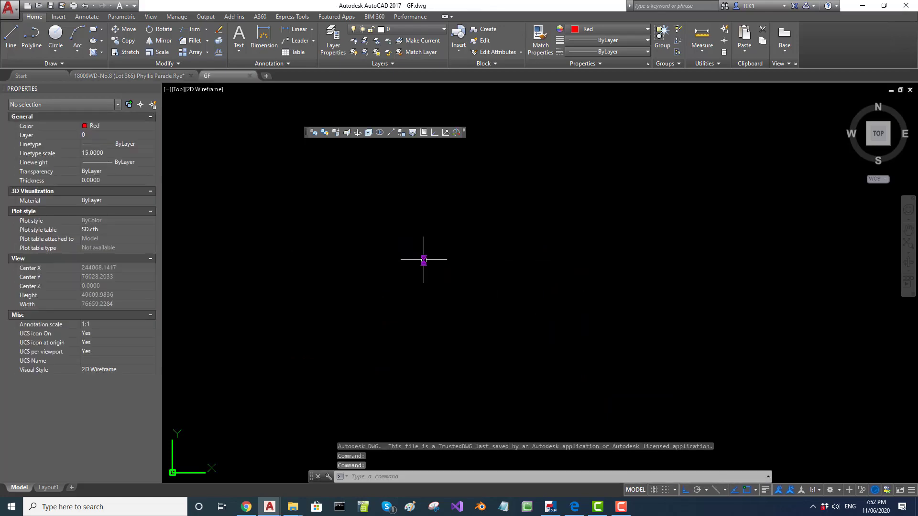
type("z")
key("Return")
type("e")
key("Return")
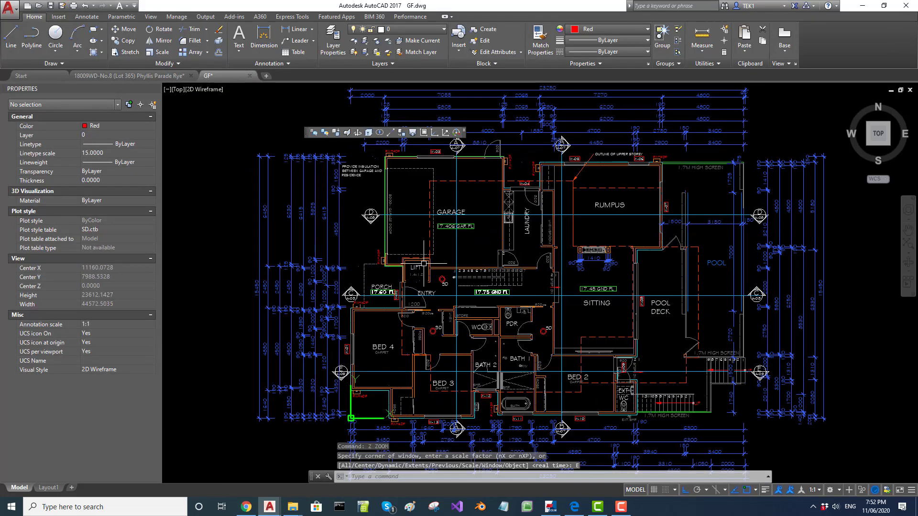
right_click(423, 263)
key("Escape")
Step: Zoom around the exported plan and pan to the bedrooms and entry area
scroll(413, 370, "down", 2)
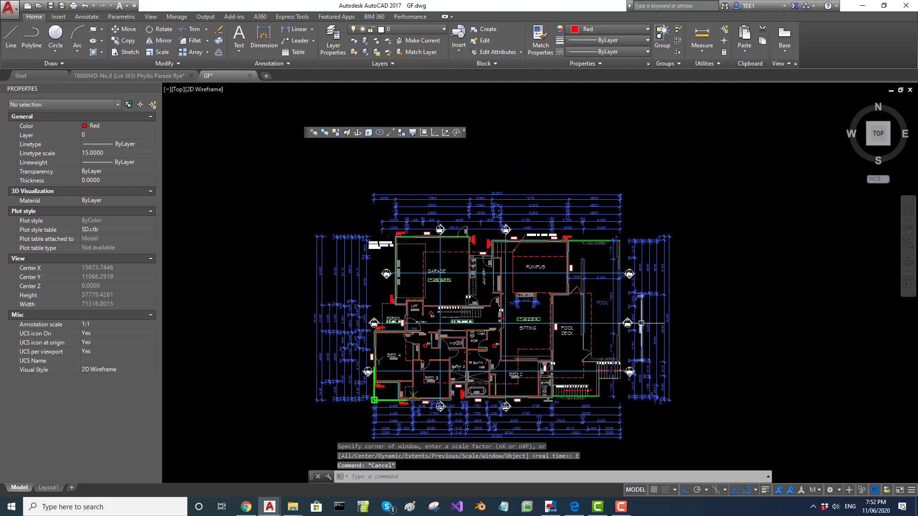
scroll(601, 346, "down", 2)
scroll(511, 344, "up", 3)
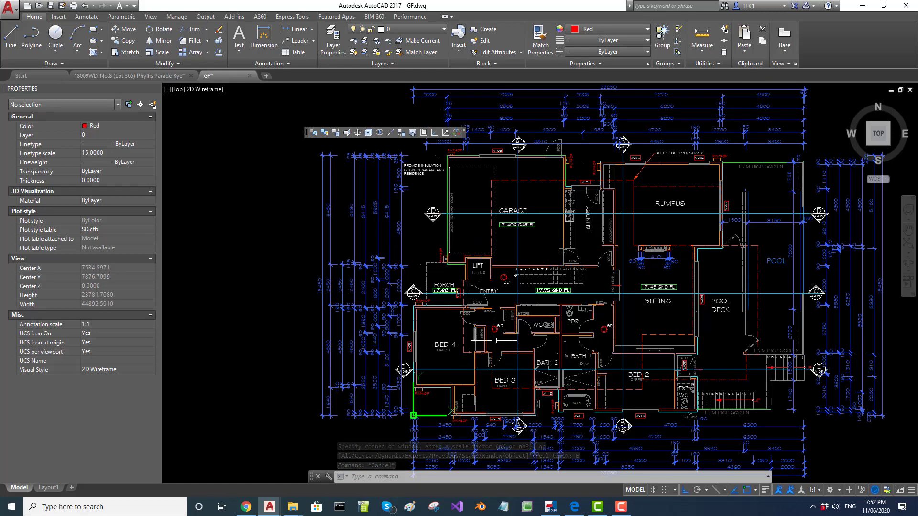
scroll(482, 351, "up", 1)
scroll(482, 351, "up", 2)
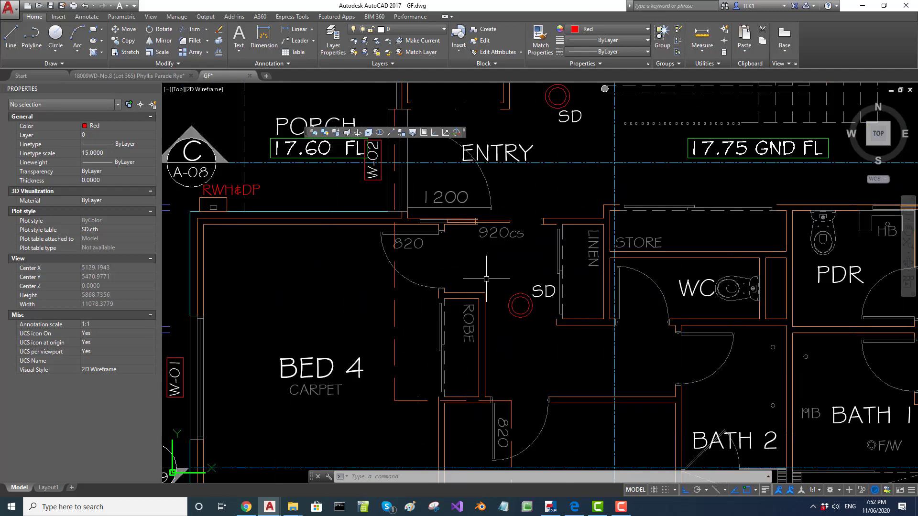
scroll(485, 278, "up", 4)
scroll(433, 284, "down", 4)
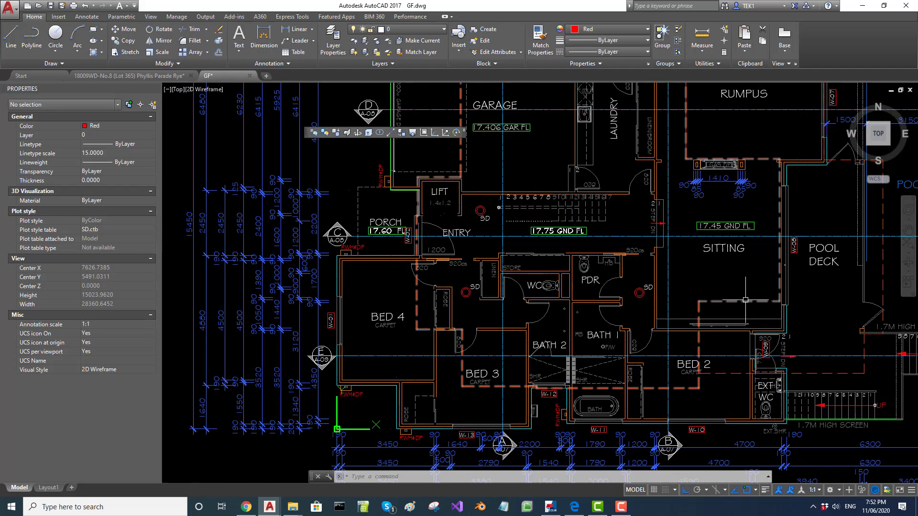
middle_click_drag(739, 300, 597, 256)
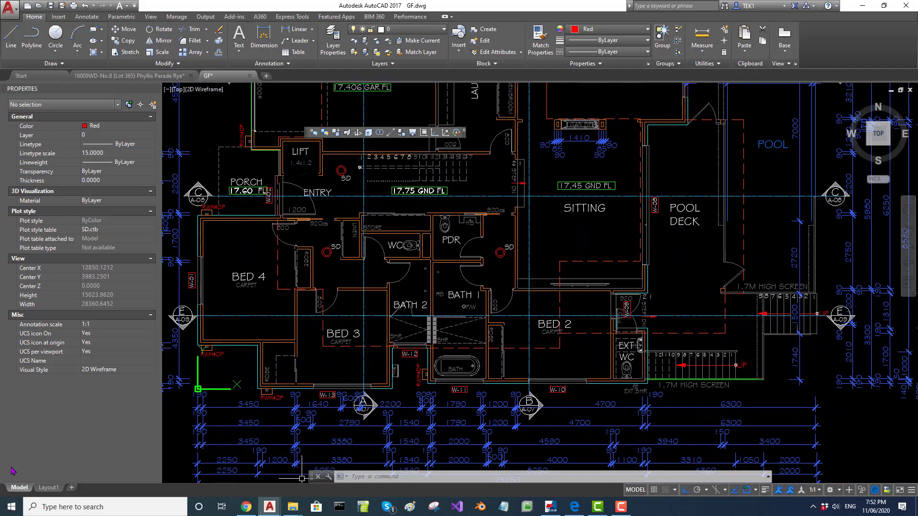
Step: Return to the original house drawing and zoom out to show all of Section A with its title
key("ctrl+Tab")
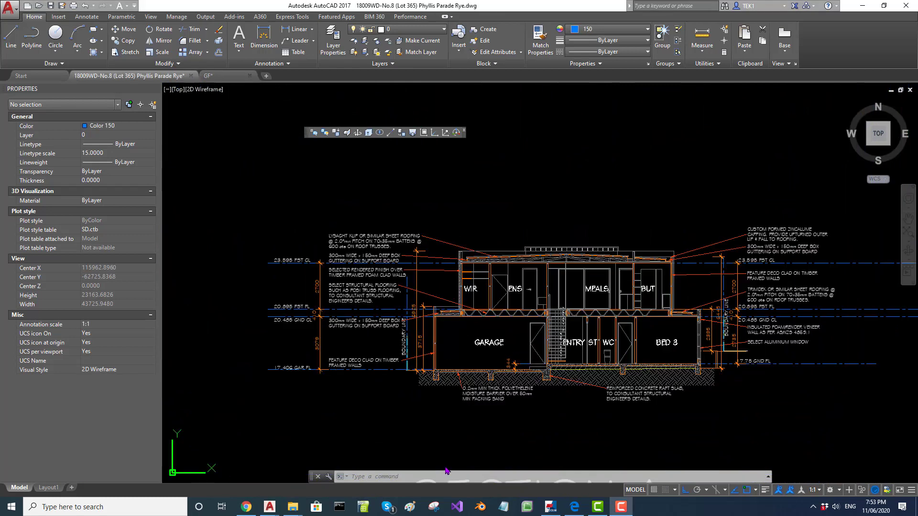
key("Escape")
key("Escape")
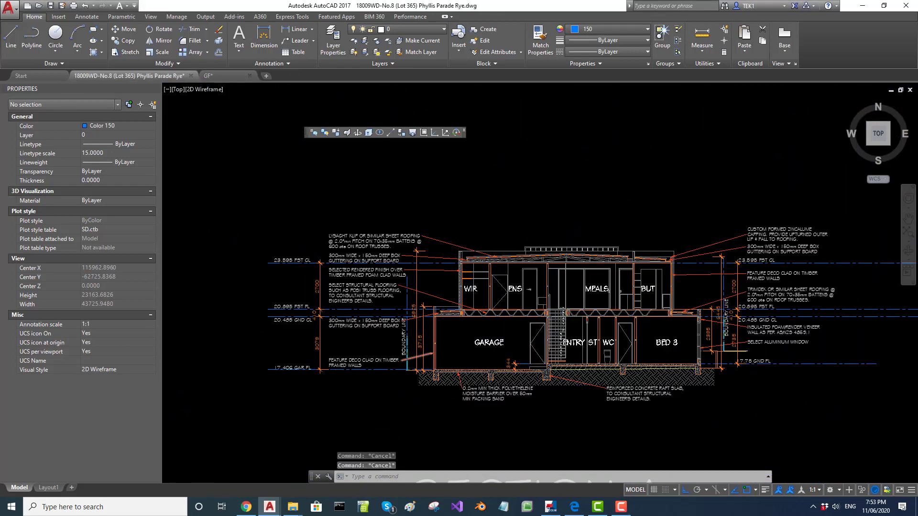
scroll(435, 353, "up", 6)
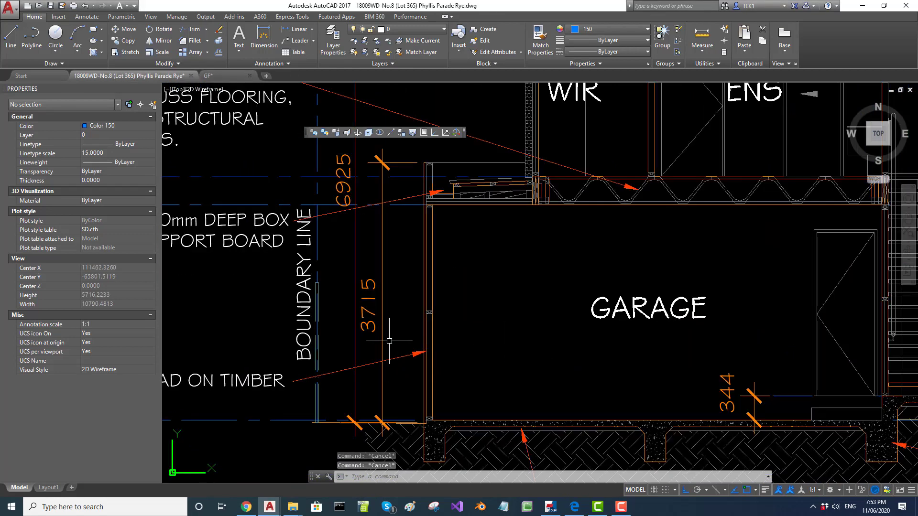
scroll(389, 341, "down", 3)
scroll(389, 338, "down", 2)
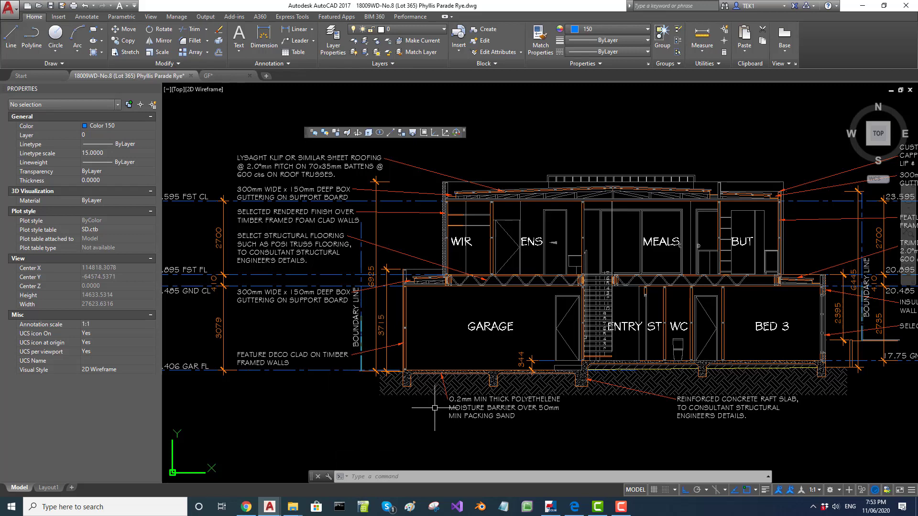
scroll(434, 407, "down", 4)
scroll(412, 367, "up", 2)
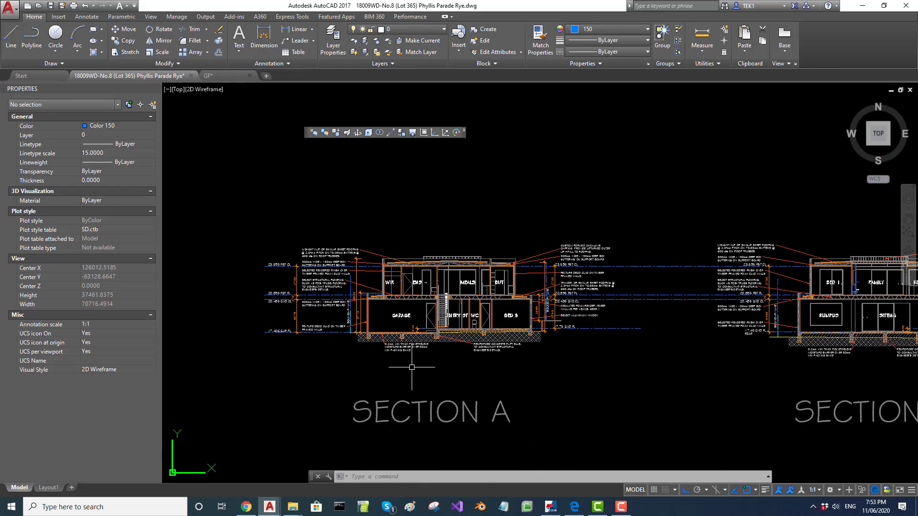
Step: Draw a rectangle around Section A and trim the level lines running past its right side
left_click(94, 32)
left_click(248, 211)
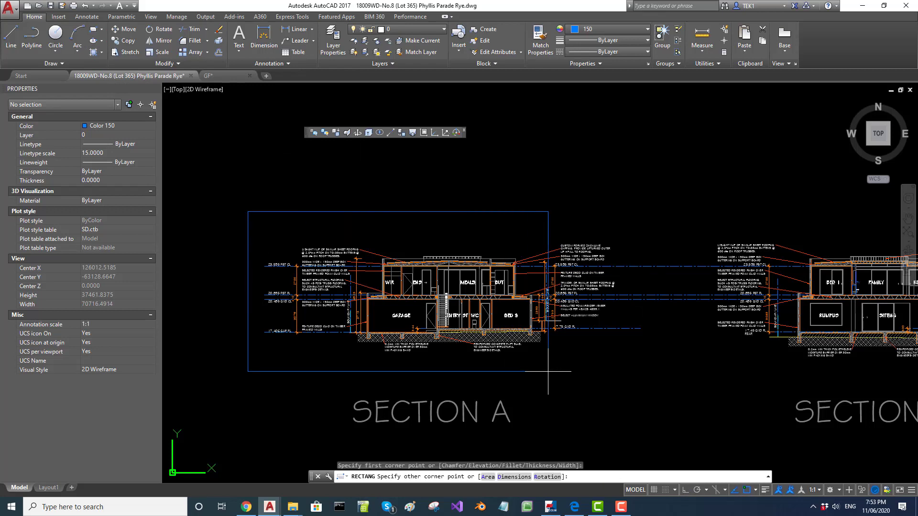
left_click(628, 378)
type("tr")
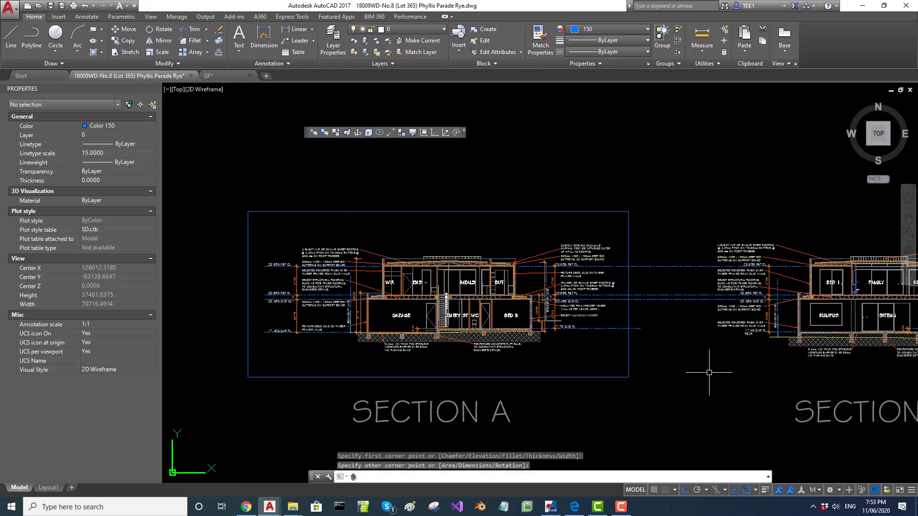
key("Return")
left_click(657, 385)
left_click(598, 366)
key("Return")
left_click(710, 352)
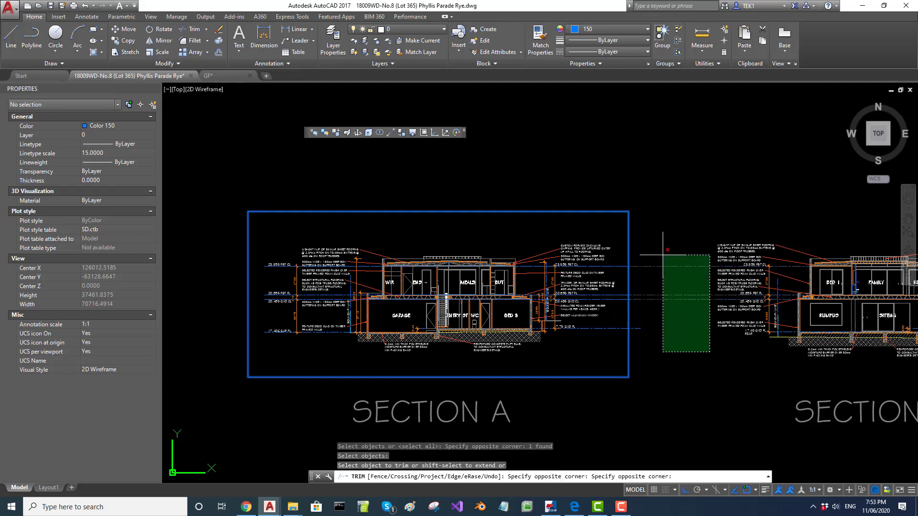
left_click(637, 241)
key("Return")
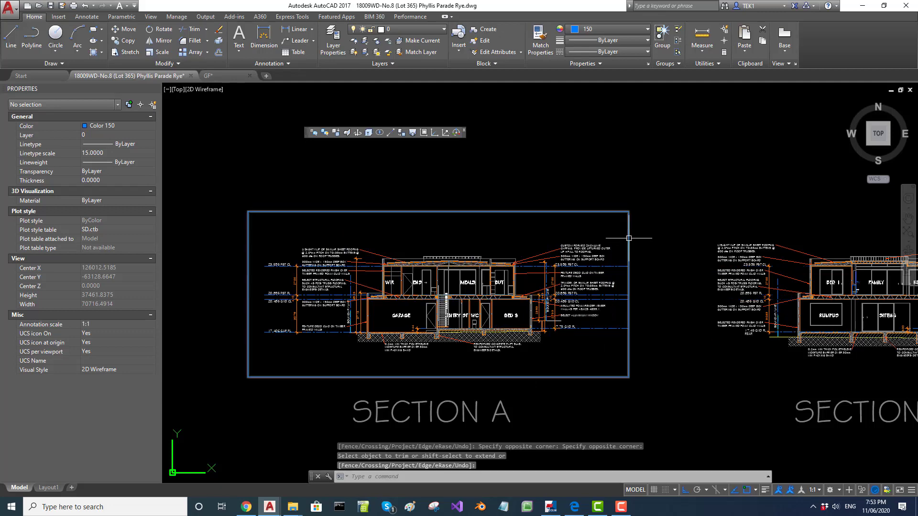
Step: Erase the boundary rectangle and zoom in on the garage wall base and slab footing
left_click(628, 238)
type("e")
key("Return")
scroll(352, 323, "up", 5)
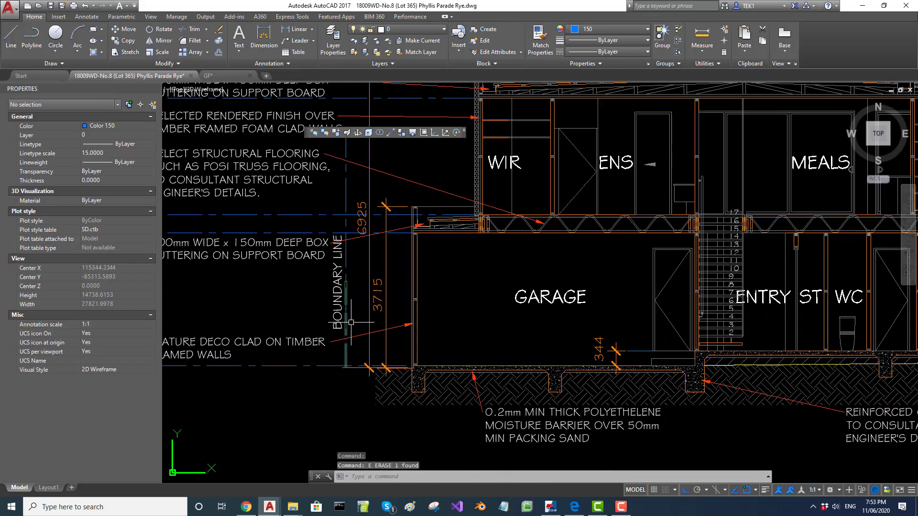
scroll(375, 344, "up", 6)
mouse_move(420, 364)
middle_mouse_down()
mouse_move(438, 350)
mouse_move(571, 329)
middle_mouse_up()
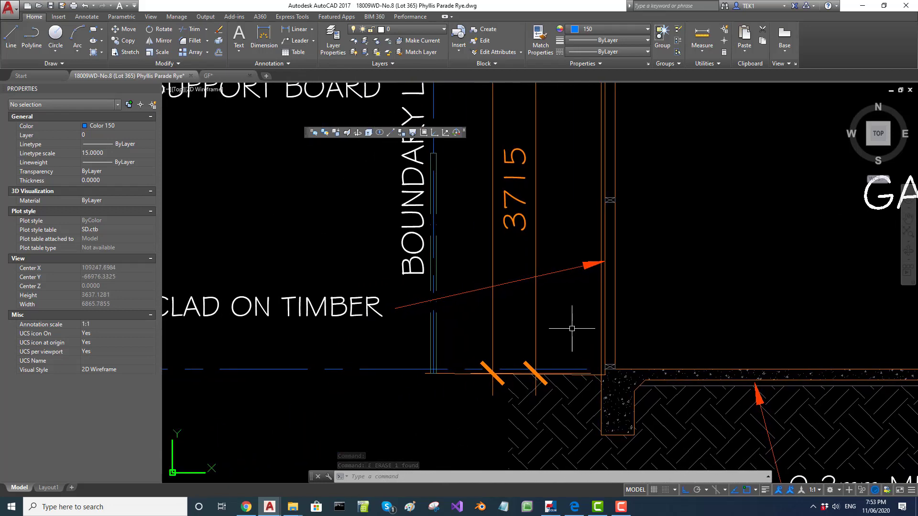
middle_click_drag(600, 373, 491, 373)
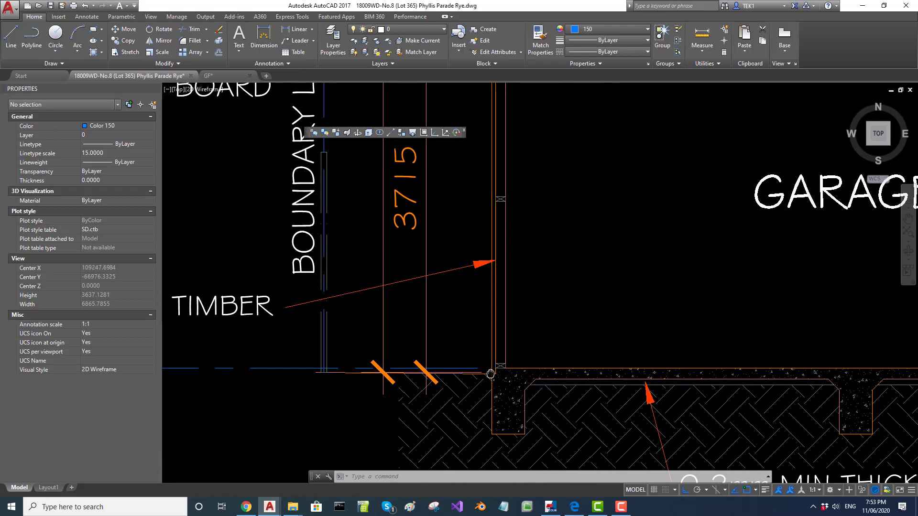
scroll(490, 373, "up", 4)
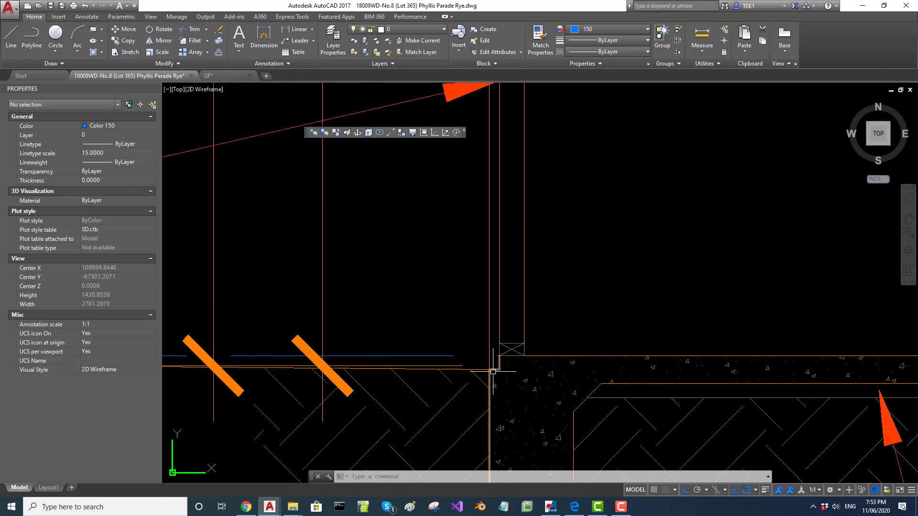
Step: Set the UCS origin to the garage wall's bottom corner at slab level, with Section A centred
type("ucs")
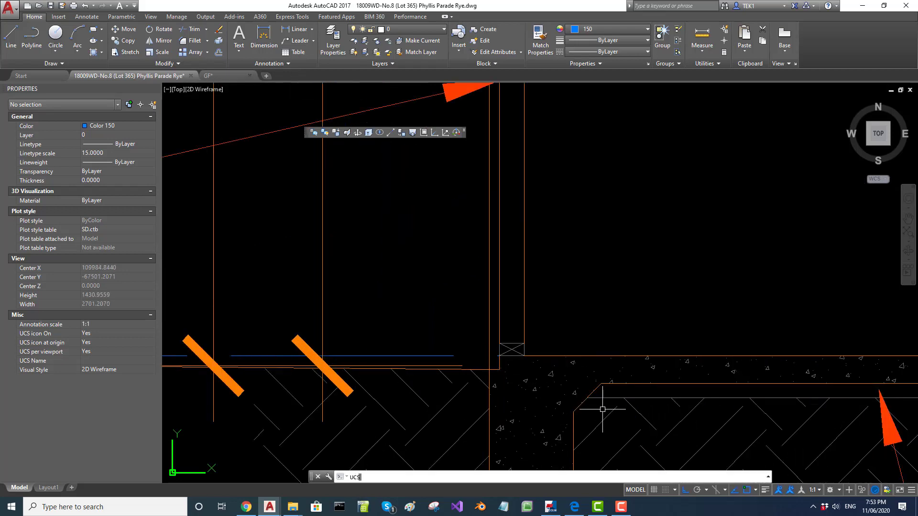
key("Return")
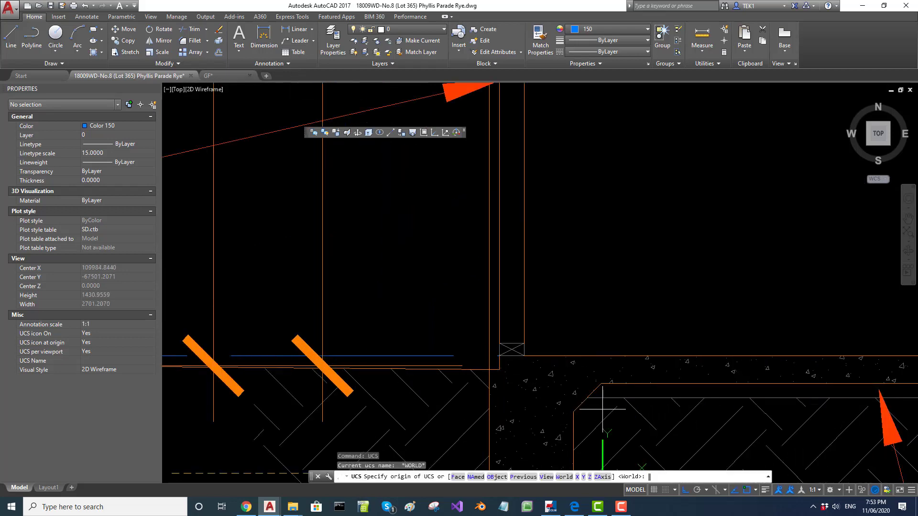
left_click(489, 370)
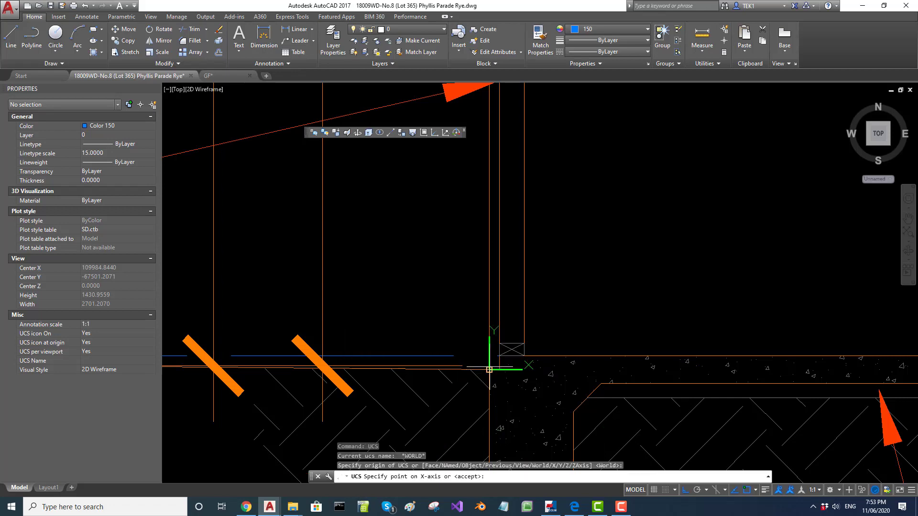
scroll(587, 358, "down", 10)
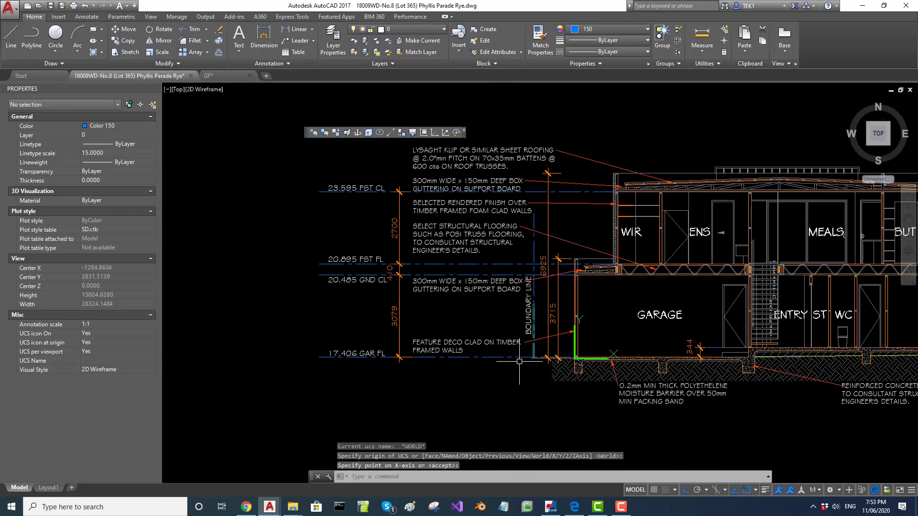
middle_click_drag(551, 357, 469, 321)
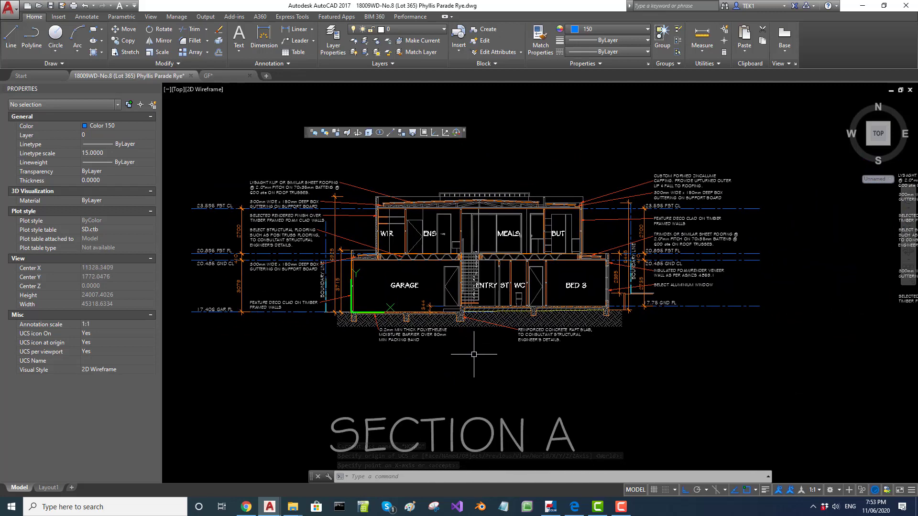
Step: Start a WBLOCK export with the output file named SECTION-A
type("w")
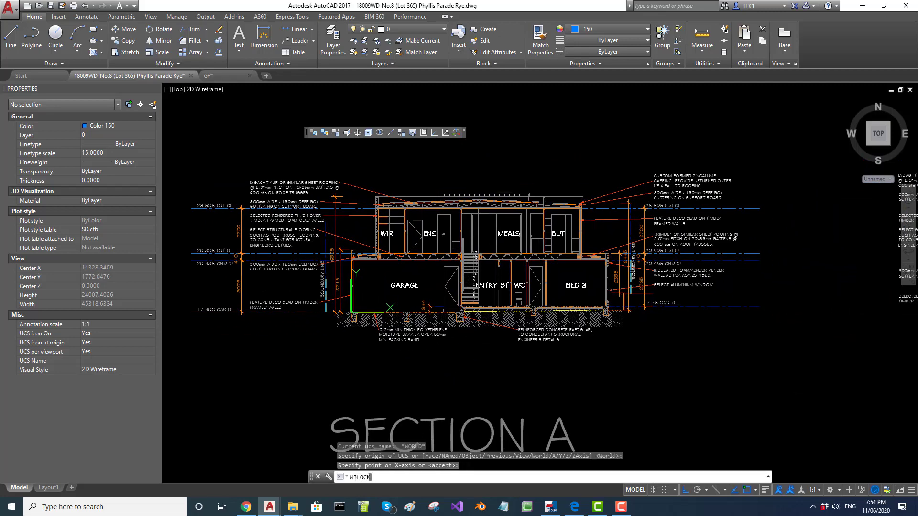
key("Return")
left_click(483, 316)
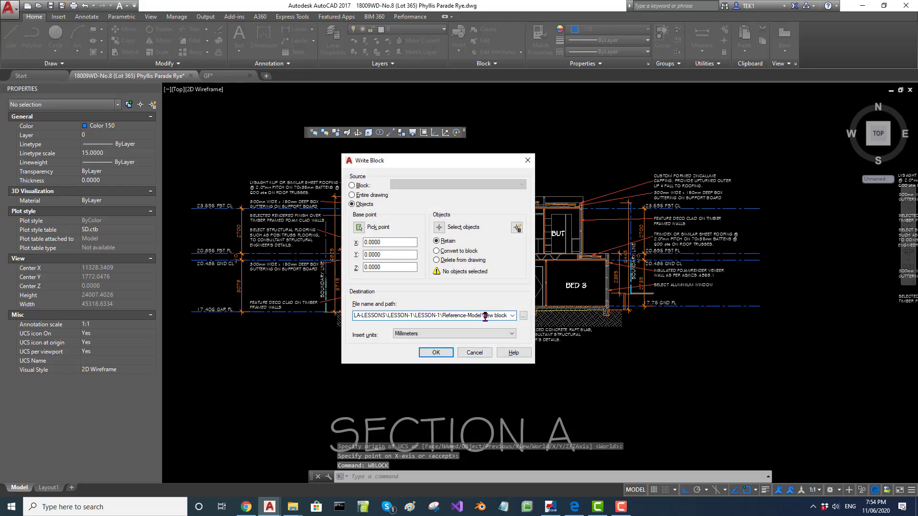
left_click_drag(483, 316, 508, 315)
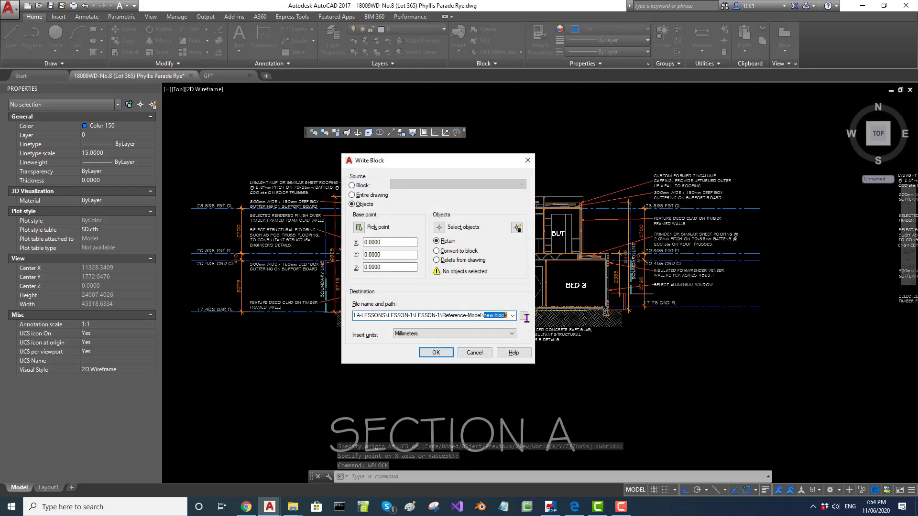
type("S")
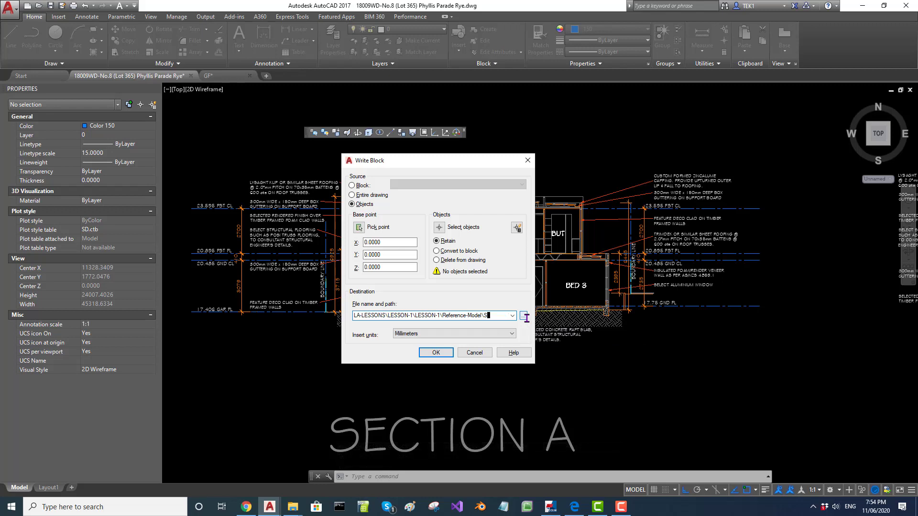
type("ECTION")
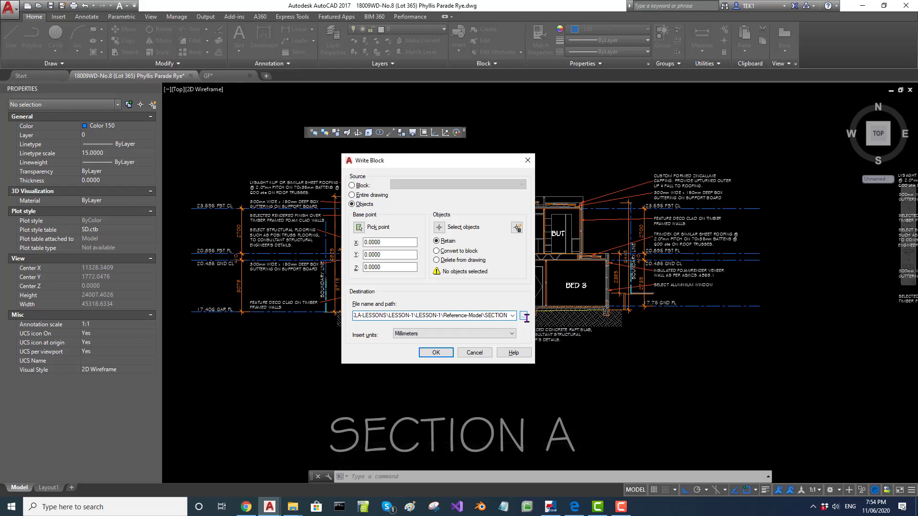
type("-A")
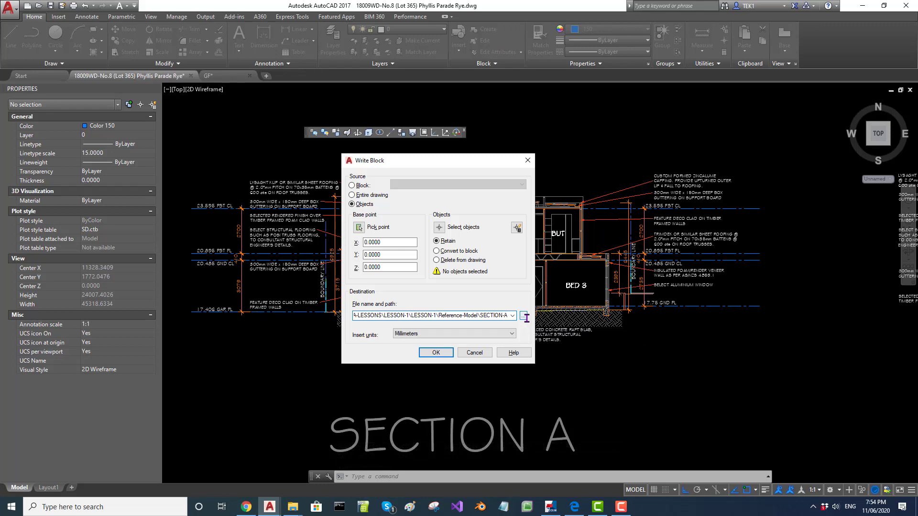
left_click(436, 352)
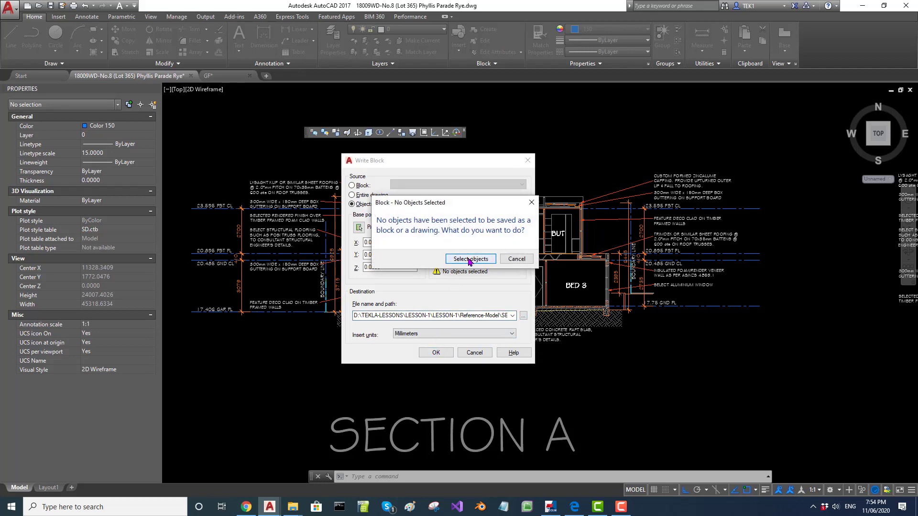
Step: Window-select all of Section A, write it to SECTION-A.dwg, and confirm it in Reference-Model
left_click(469, 259)
scroll(469, 262, "down", 4)
left_click(334, 215)
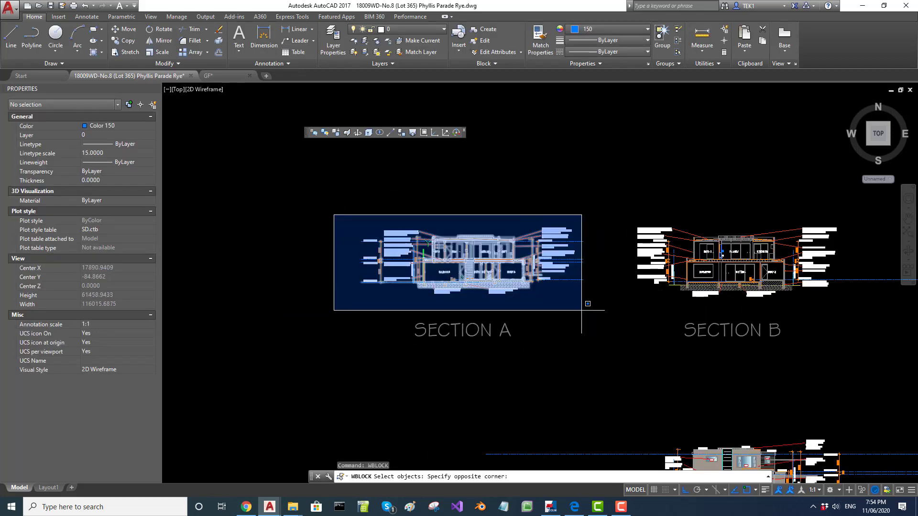
left_click(598, 307)
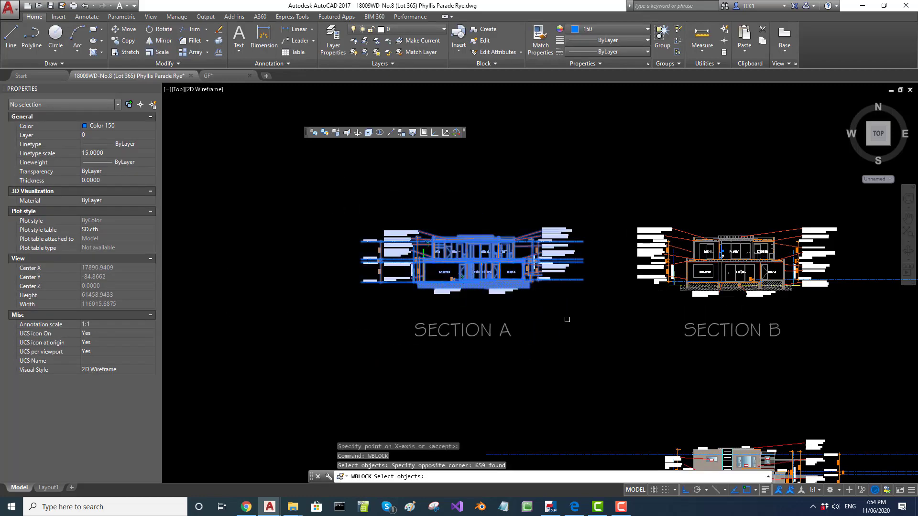
key("Return")
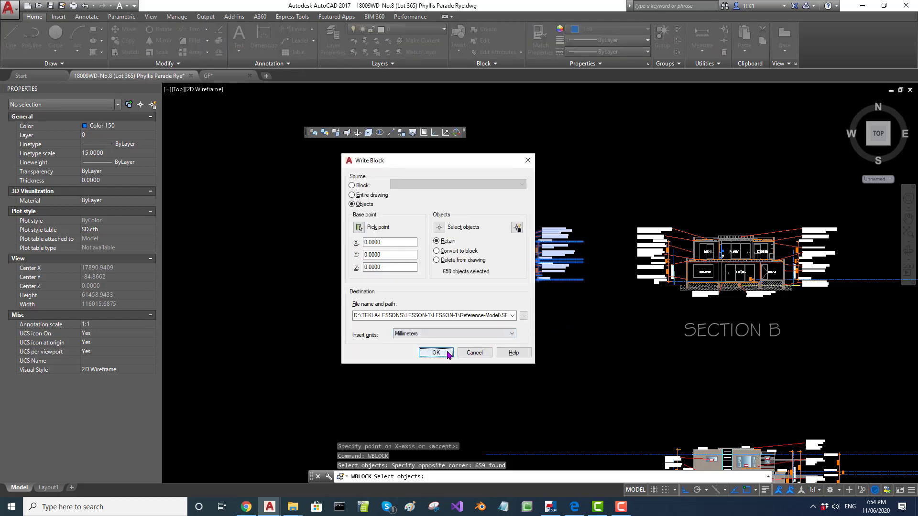
left_click(436, 352)
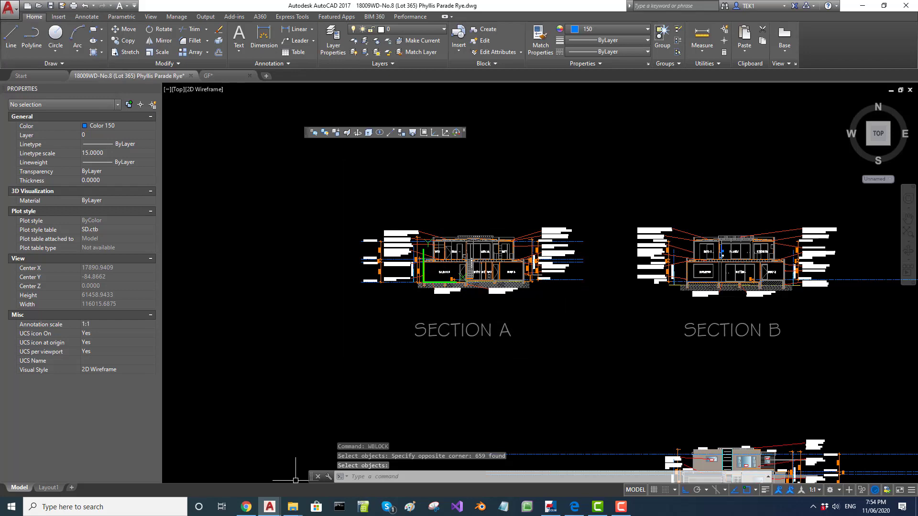
left_click(292, 507)
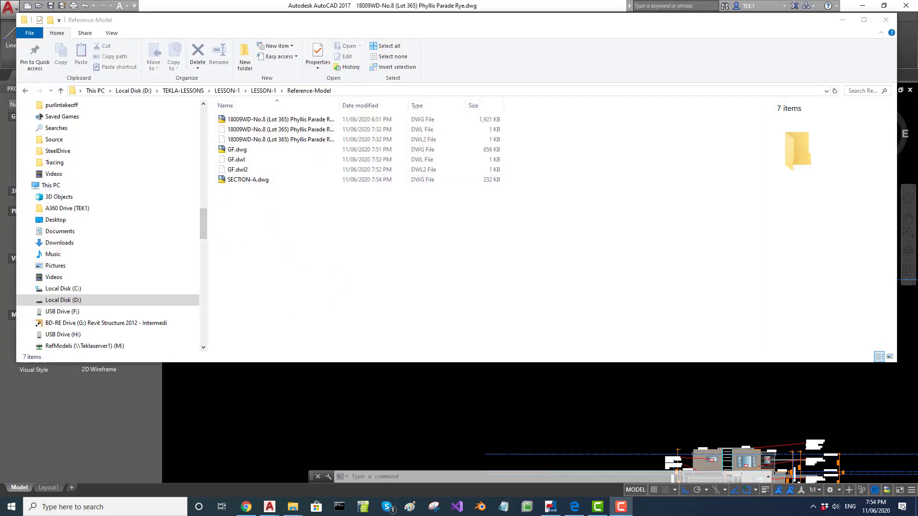
left_click(336, 445)
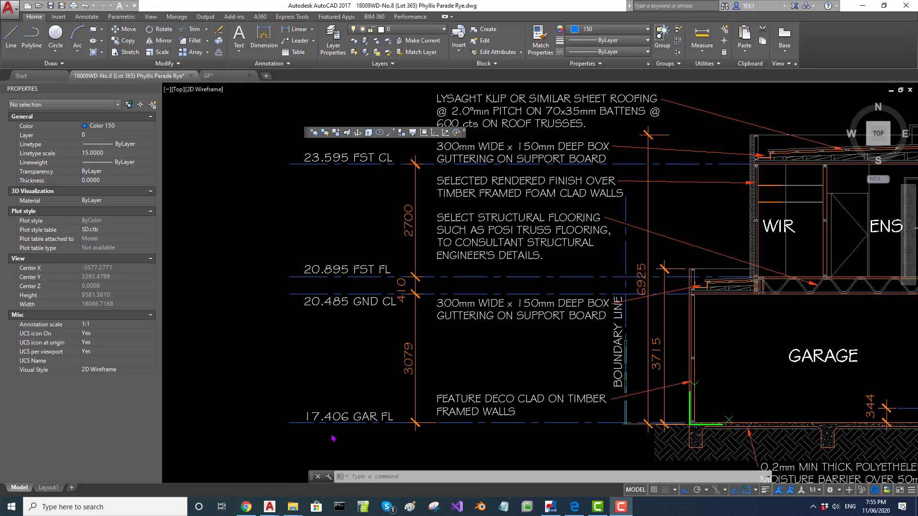
Step: Zoom in on the level labels 17.406 GAR FL, 20.485 GND CL and 20.895 FST FL
scroll(325, 389, "down", 2)
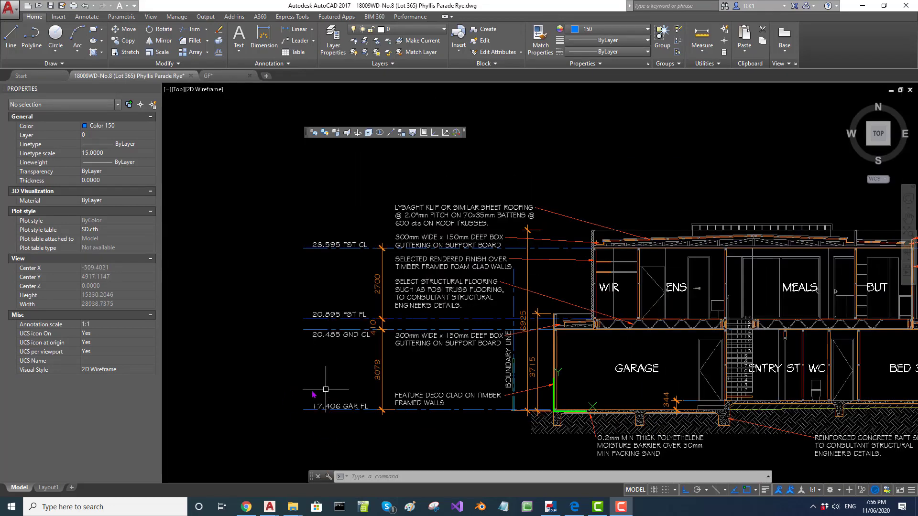
scroll(325, 389, "up", 4)
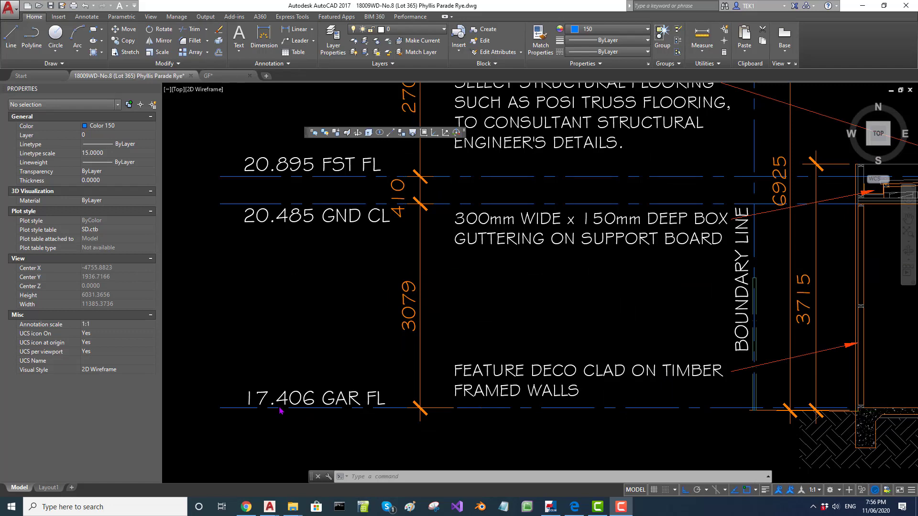
scroll(279, 405, "down", 2)
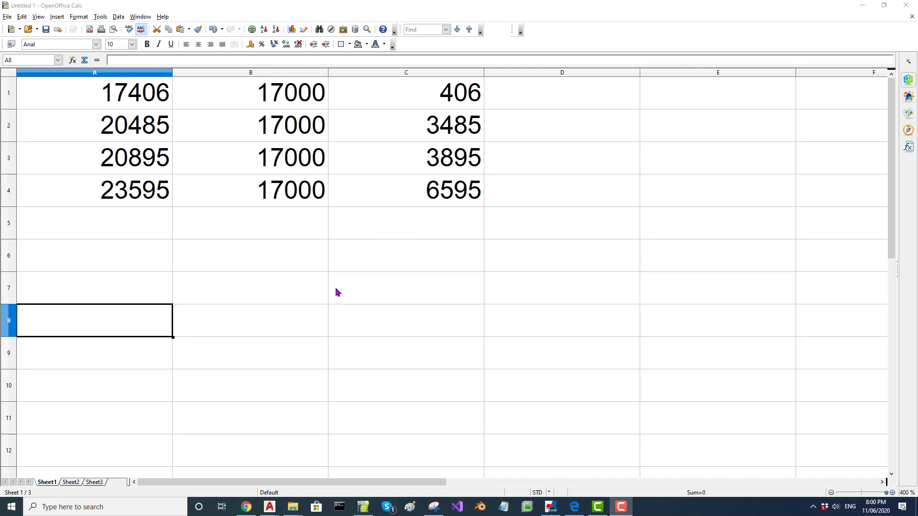
Step: Check the Calc offsets from 17000 (406, 3485, 3895, 6595), then return to Tekla
left_click(336, 292)
left_click(296, 94)
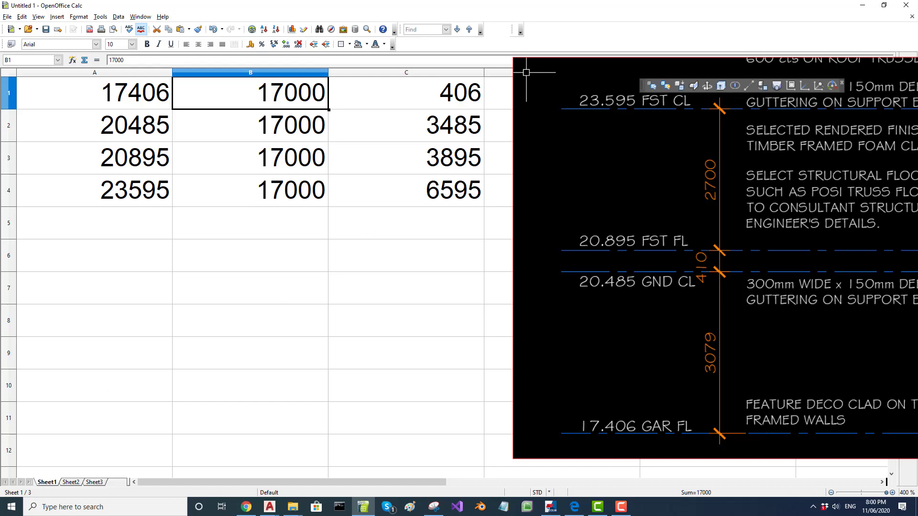
key("alt+Tab")
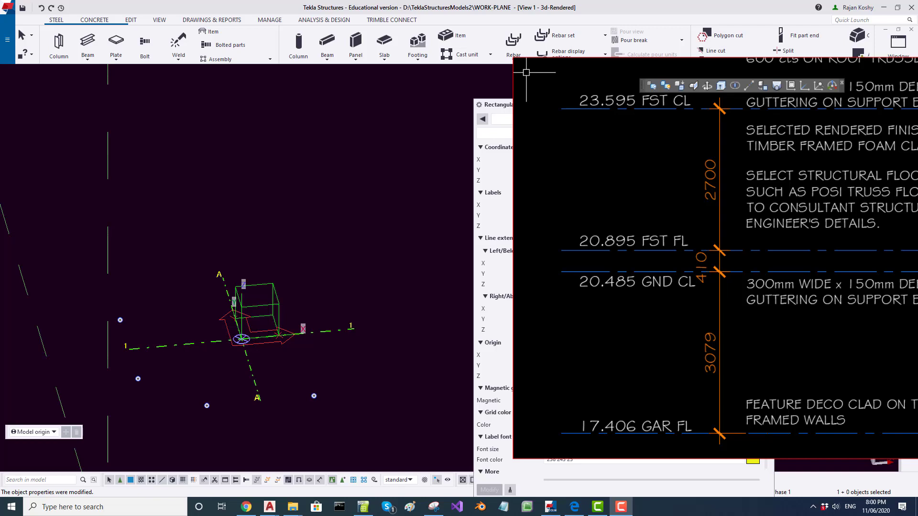
Step: Enter 17000 as the rectangular grid's origin Z value
left_click(509, 379)
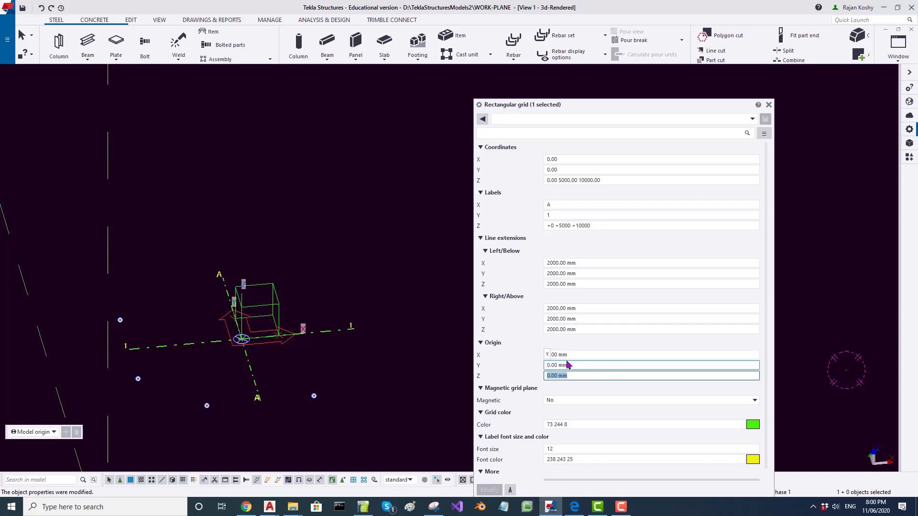
type("17")
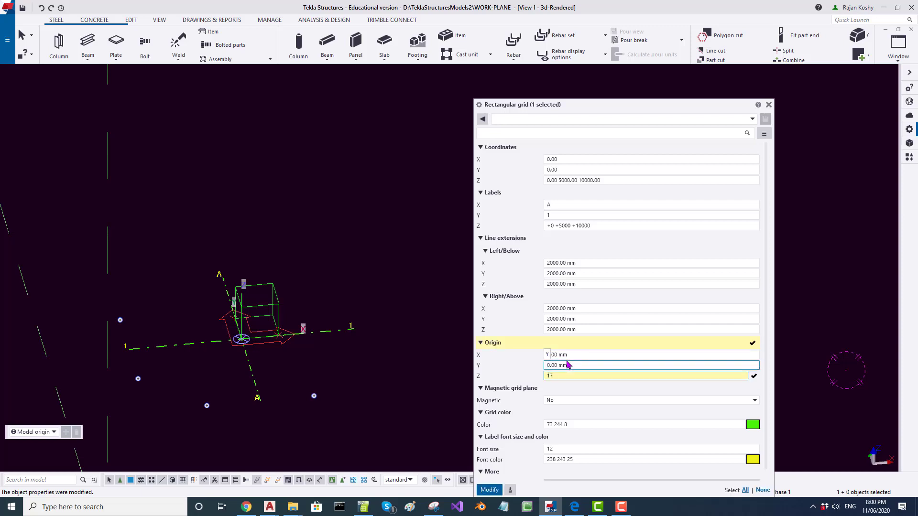
type("000")
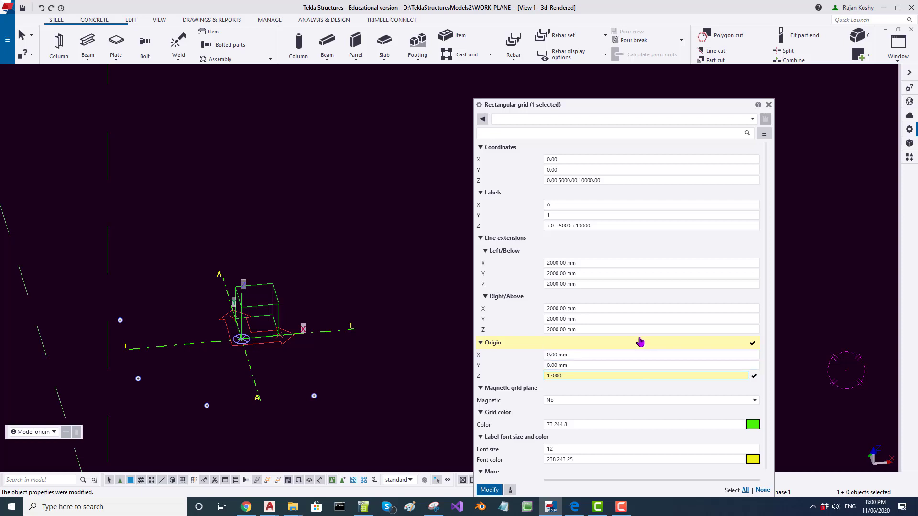
left_click(636, 343)
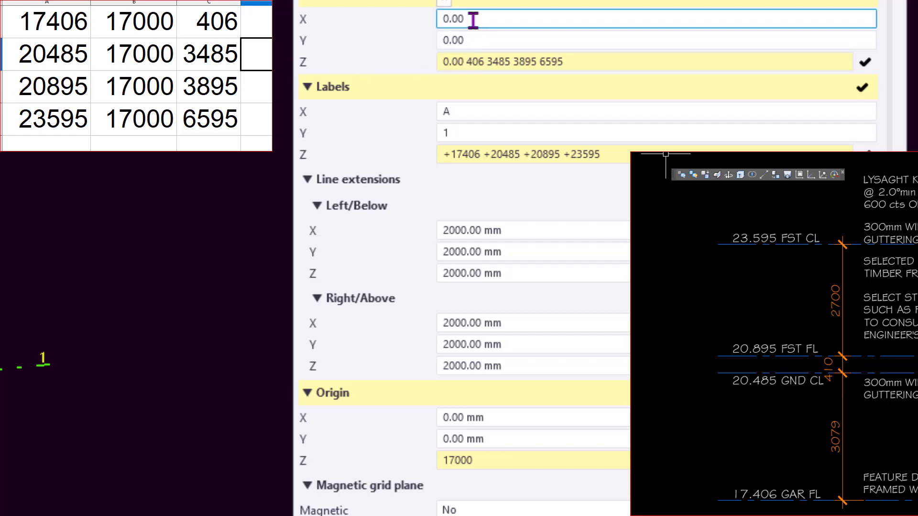
Step: Start editing the grid X coordinates to add line B at 23250
left_click(473, 20)
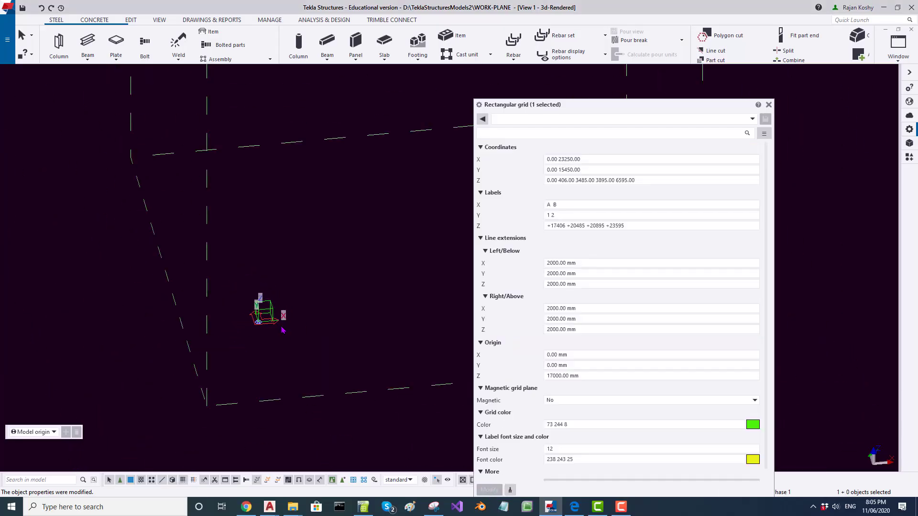
Step: Select and copy the 17000.00 mm origin Z value for the new view's coordinate
scroll(282, 330, "down", 5)
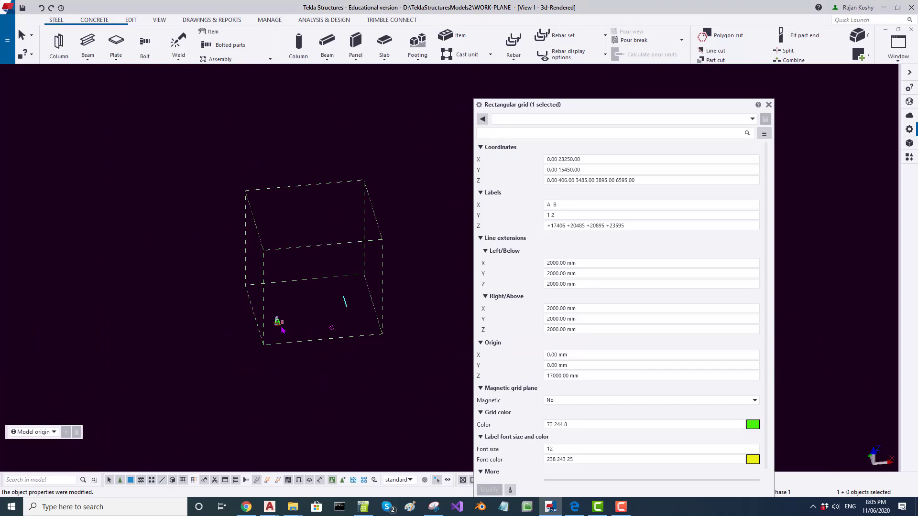
scroll(282, 330, "up", 2)
scroll(428, 304, "up", 3)
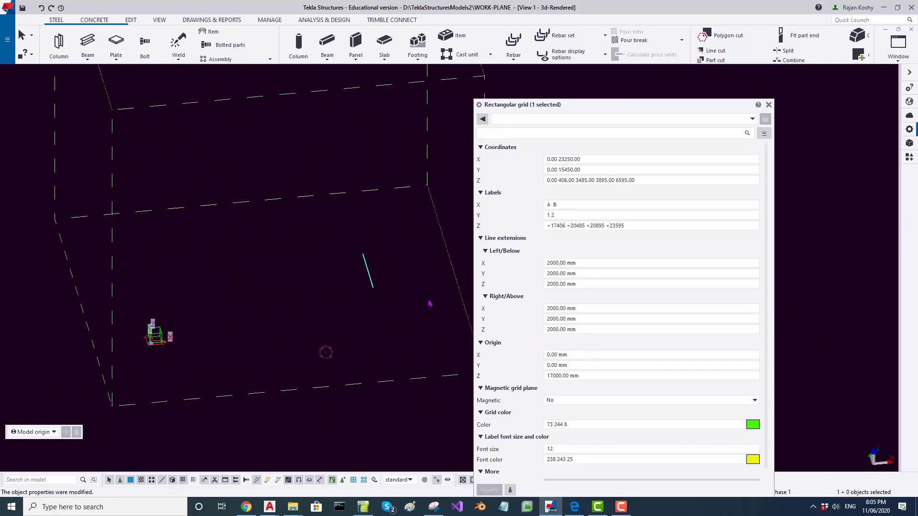
left_click(579, 375)
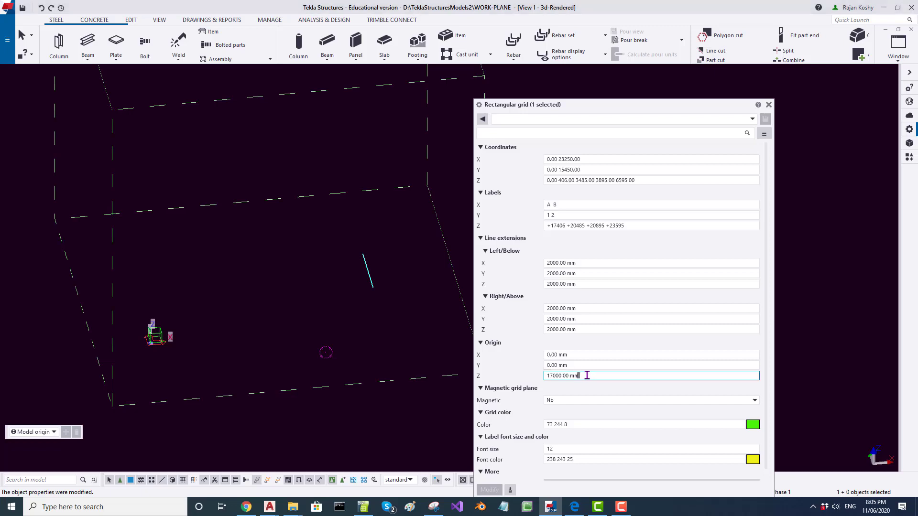
left_click_drag(588, 375, 543, 379)
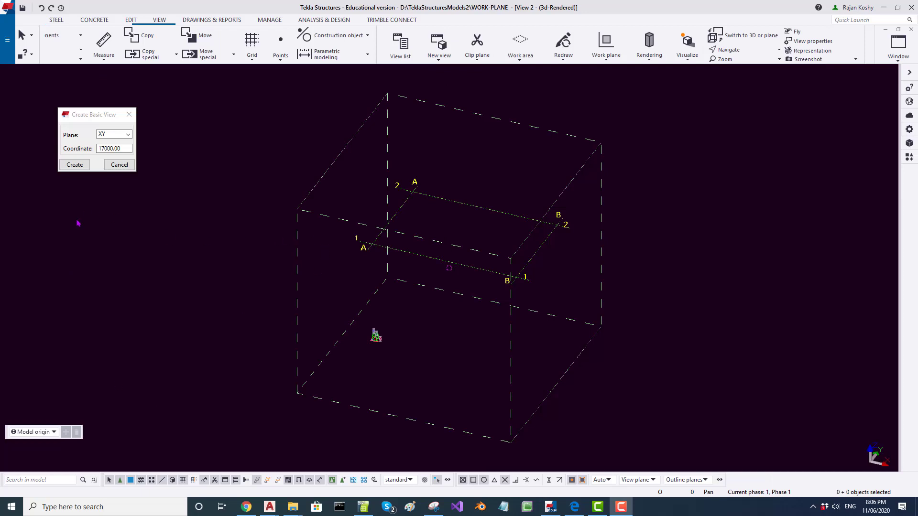
Step: Switch the new view to a flat plan
left_click(124, 149)
middle_click_drag(402, 239, 408, 301, "ctrl")
left_click(404, 303)
key("ctrl+p")
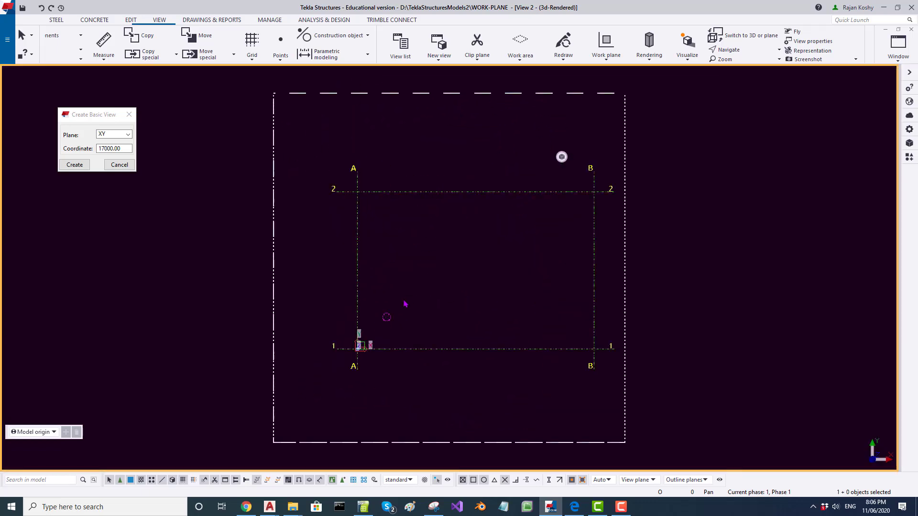
Step: Measure the 23250 distance from A/2 to B/2, placed above grid 2
left_click(105, 60)
left_click(131, 95)
left_click(357, 191)
left_click(594, 191)
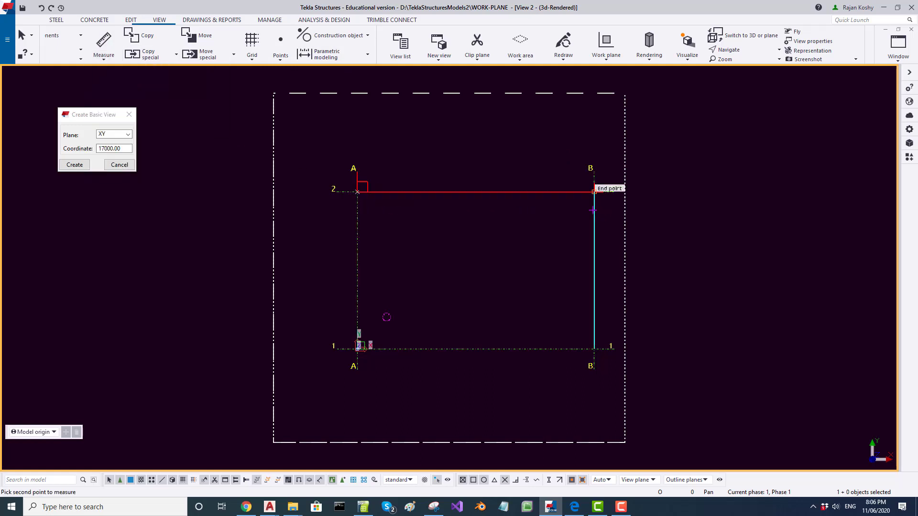
left_click(510, 157)
scroll(495, 164, "up", 3)
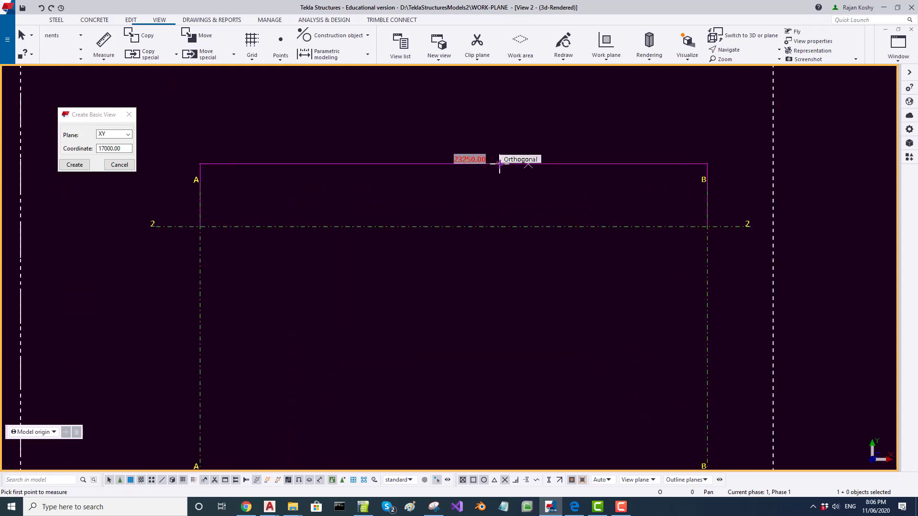
scroll(340, 223, "down", 2)
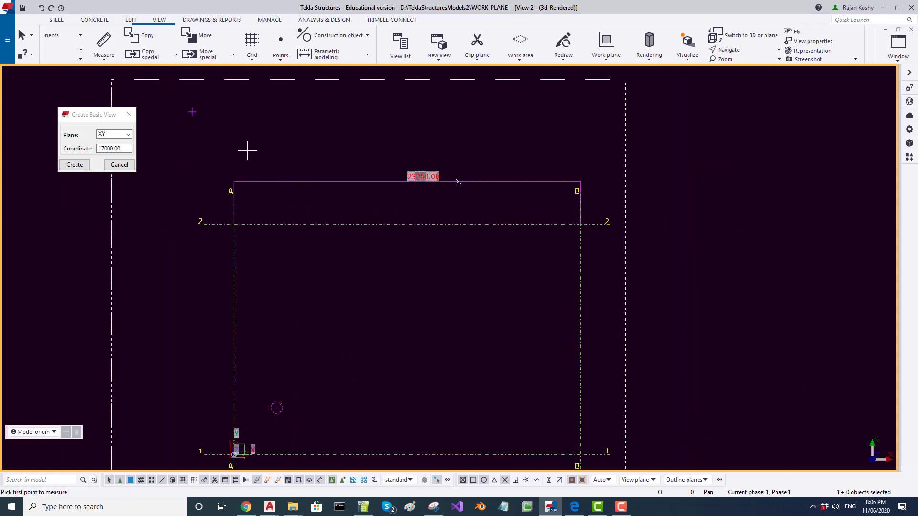
Step: Measure the 15450 distance between grid lines 1 and 2, then interrupt the command
left_click(105, 58)
left_click(172, 129)
scroll(491, 282, "down", 2)
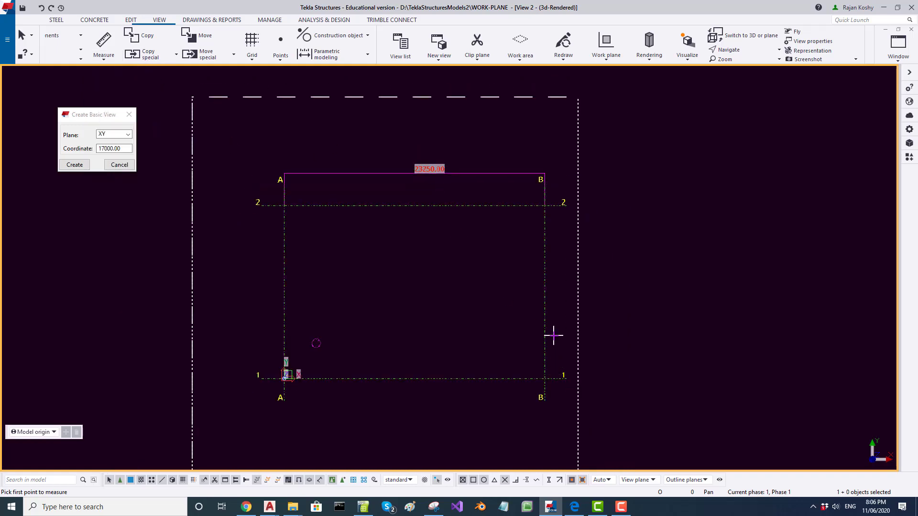
left_click(566, 378)
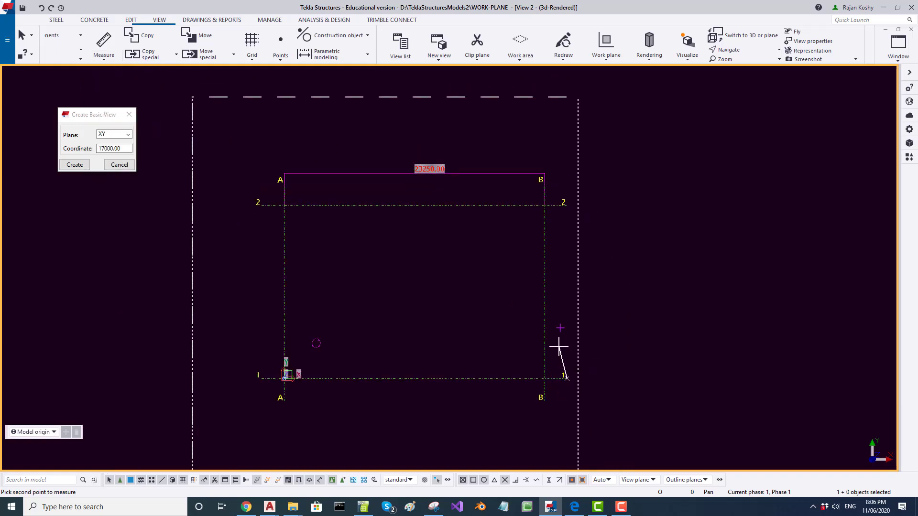
left_click(563, 206)
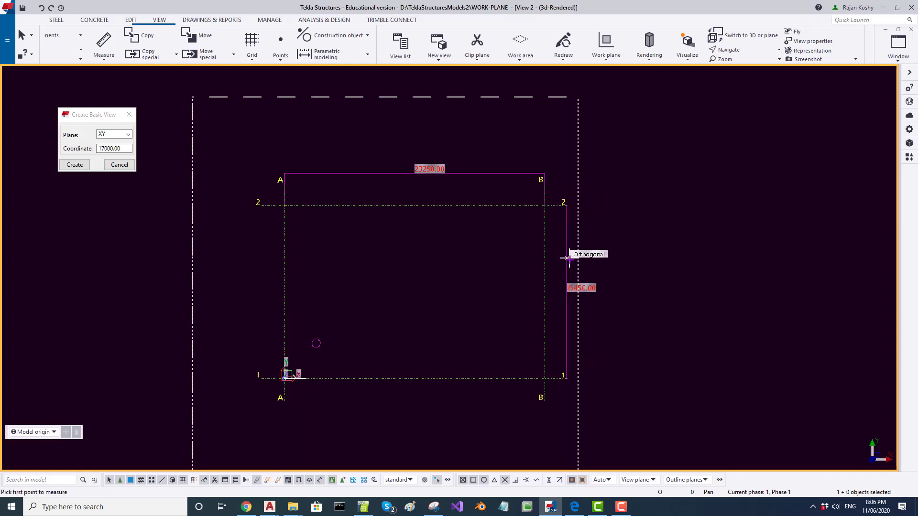
scroll(565, 256, "up", 3)
right_click(369, 253)
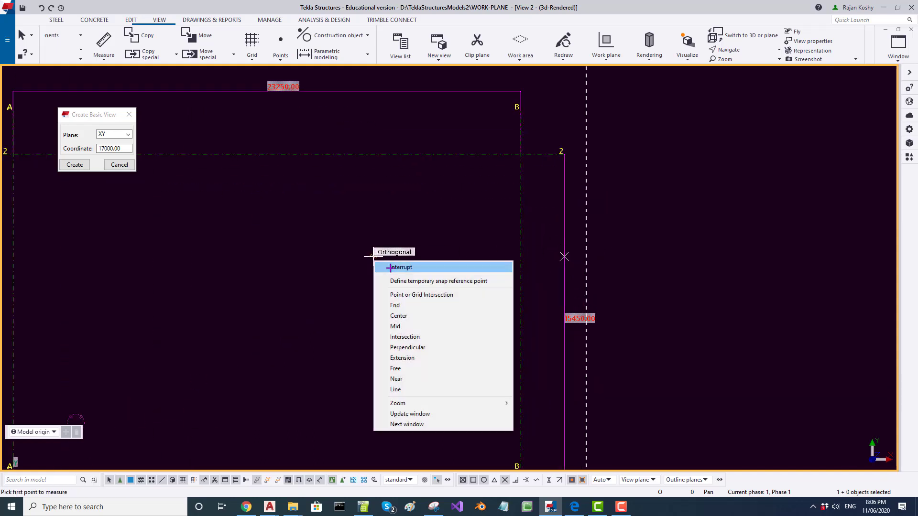
left_click(387, 266)
double_click(369, 158)
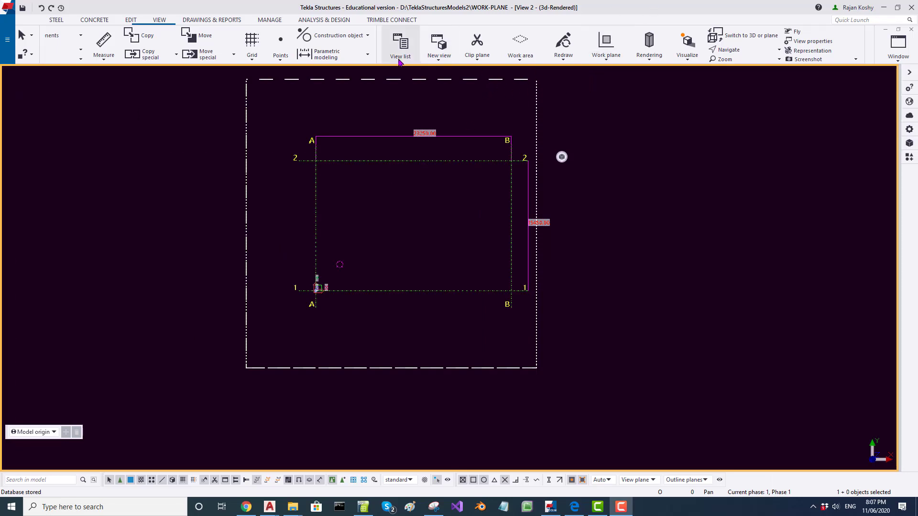
Step: Create a two-point view from A/1 to B/1 as an elevation along grid line 1
left_click(439, 61)
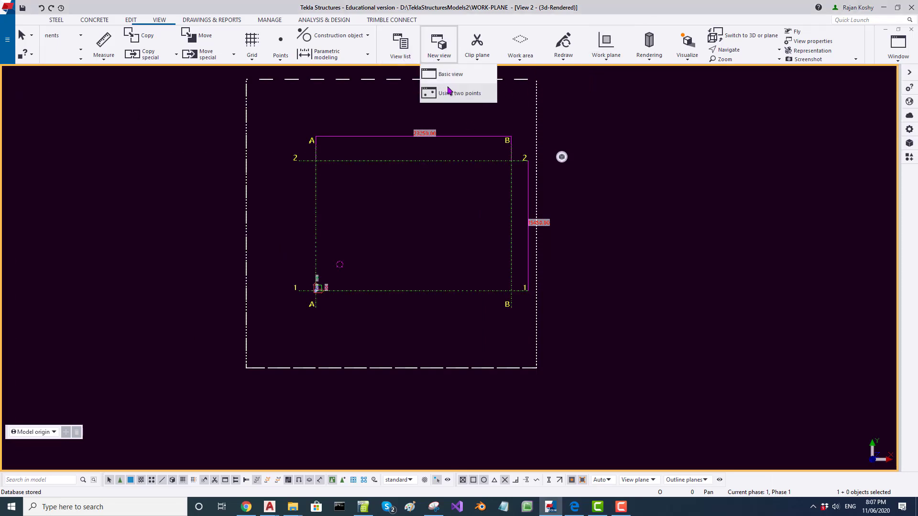
left_click(458, 93)
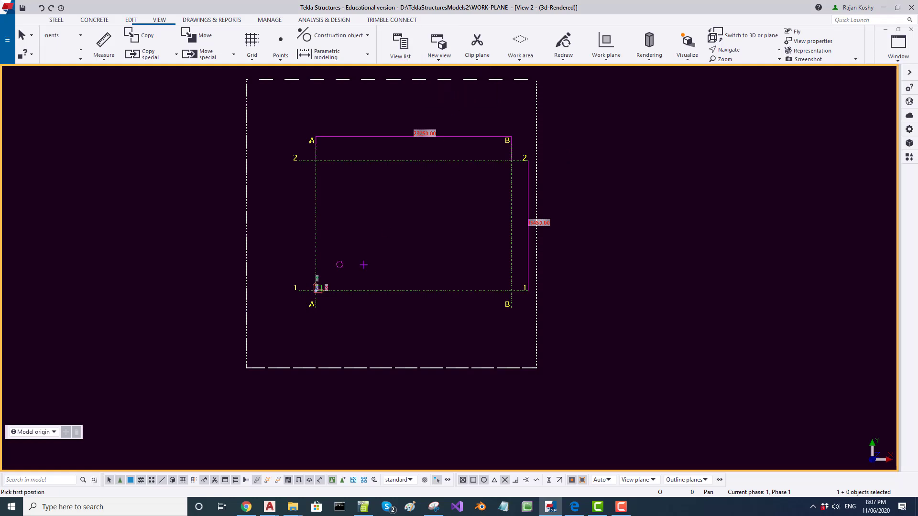
left_click(315, 290)
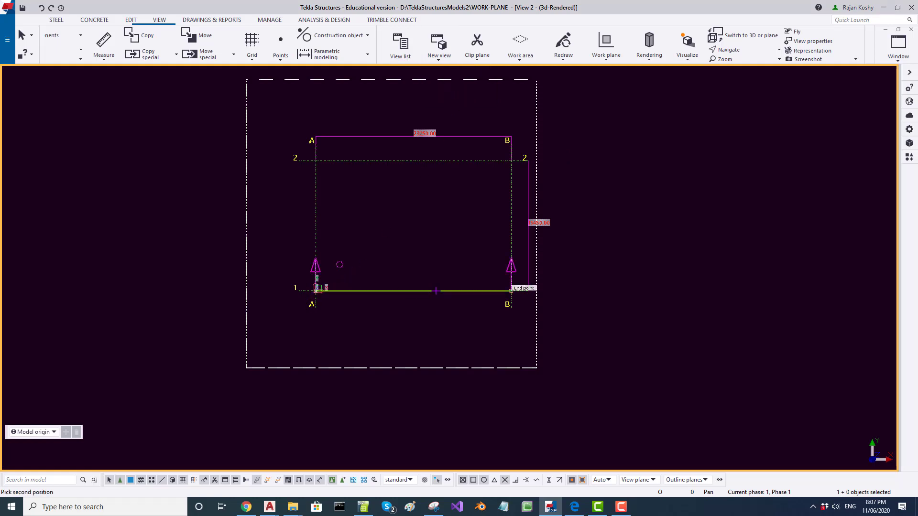
left_click(511, 290)
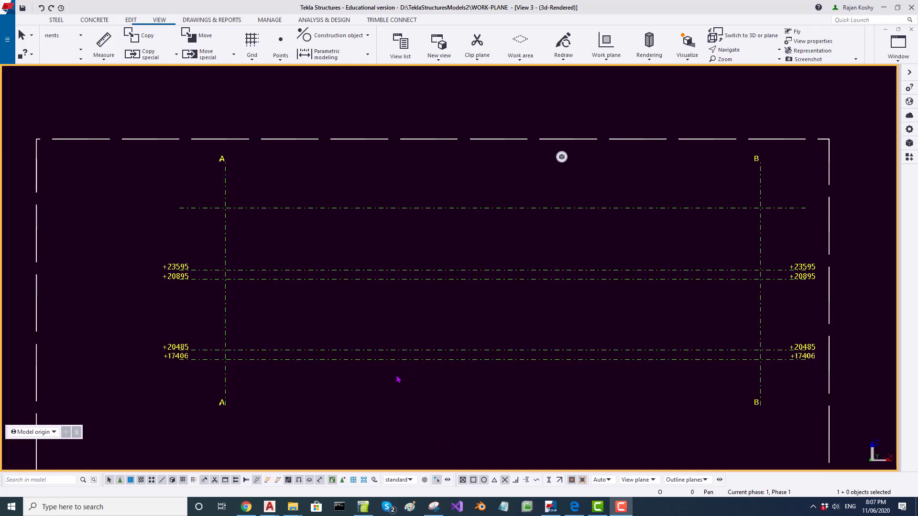
Step: Inquire the grid A point at +17406, showing x 0, y 0, z 17000.00
double_click(311, 362)
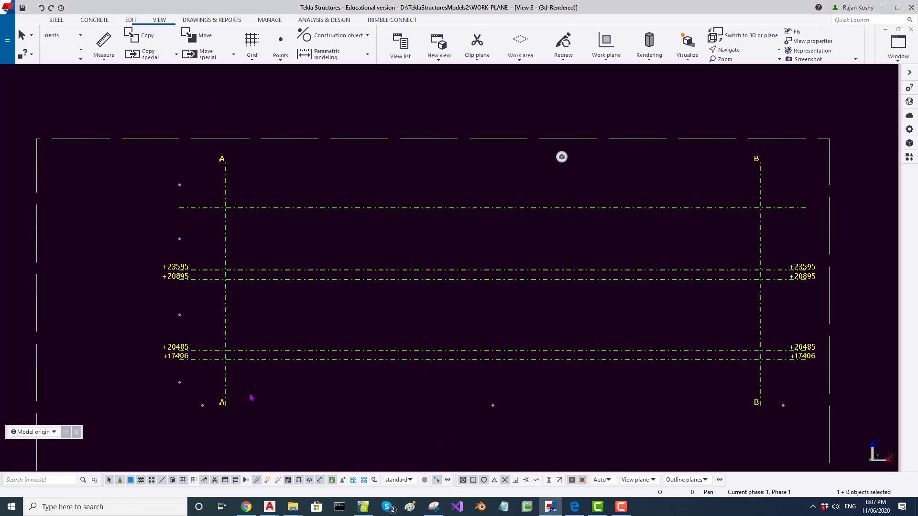
scroll(230, 373, "up", 2)
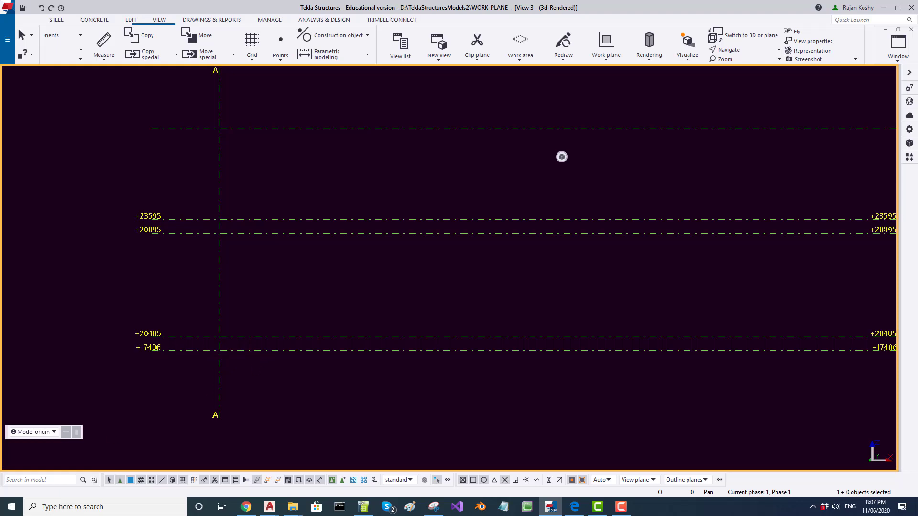
middle_click_drag(561, 157, 223, 425, "ctrl")
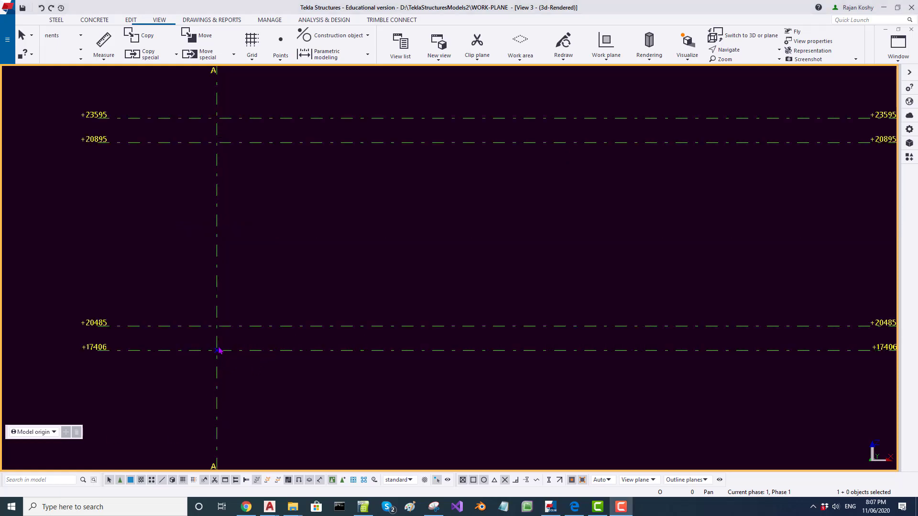
left_click_drag(199, 339, 235, 367)
right_click(230, 366)
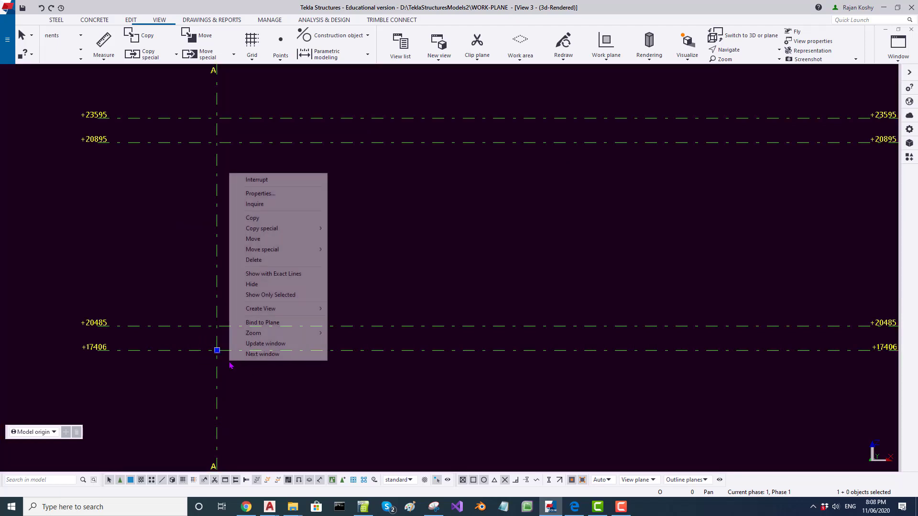
left_click(263, 205)
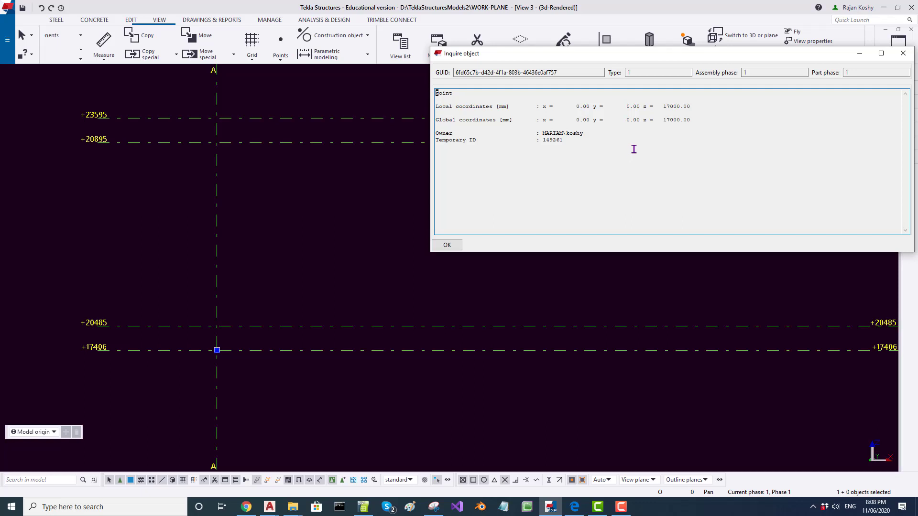
Step: Delete the 0.00 grid level so the Z levels read 406, 3485, 3895, 6595, and apply
double_click(555, 325)
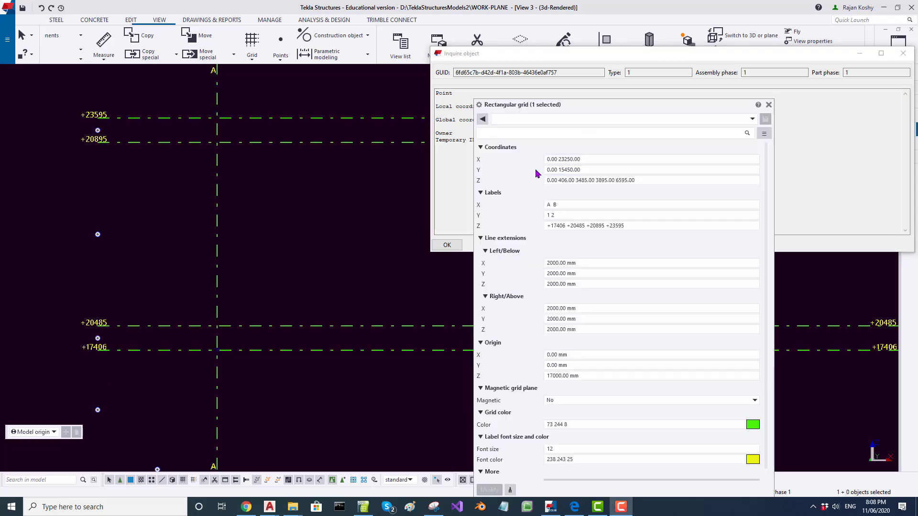
left_click(559, 181)
left_click_drag(557, 181, 536, 185)
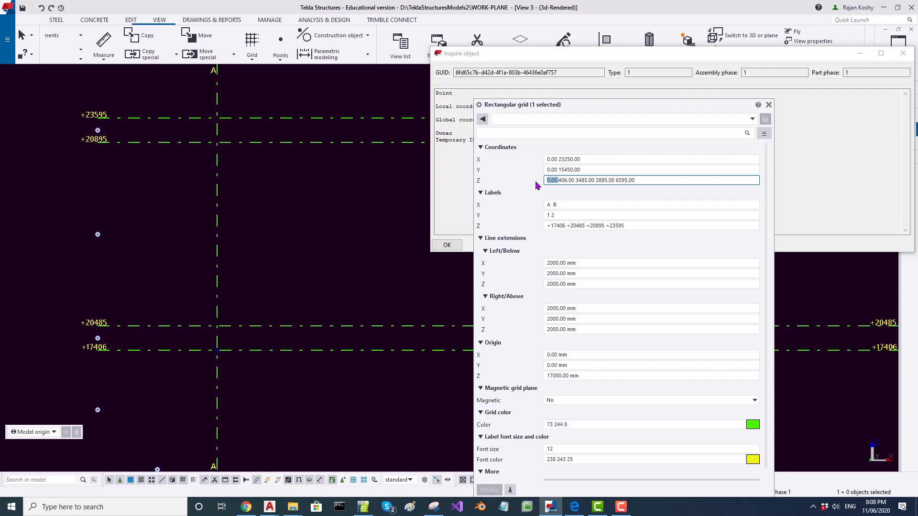
key("Delete")
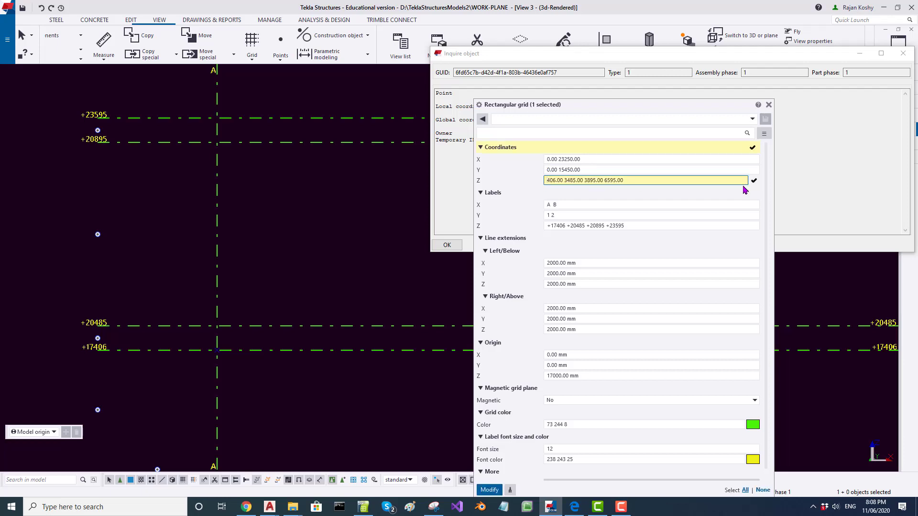
left_click(488, 490)
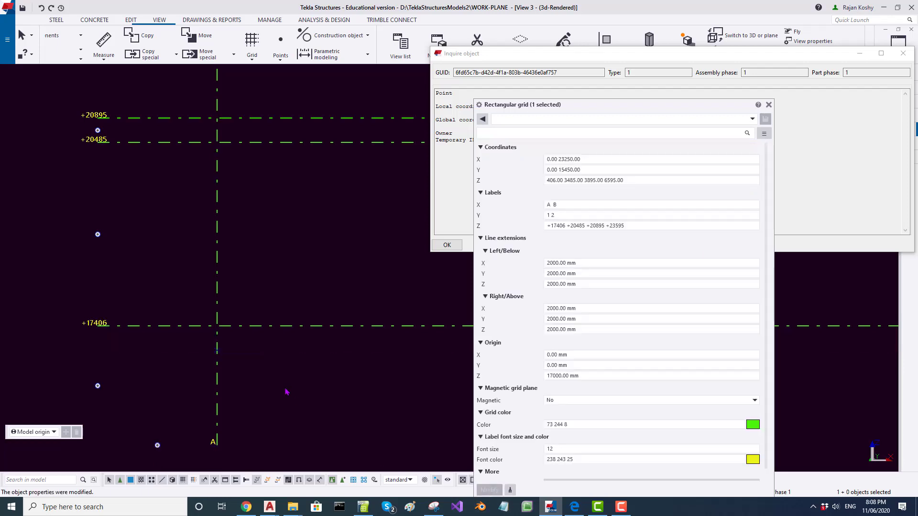
Step: Inquire the existing grid A point at +17406 and confirm its z elevation is 17406
left_click(259, 241)
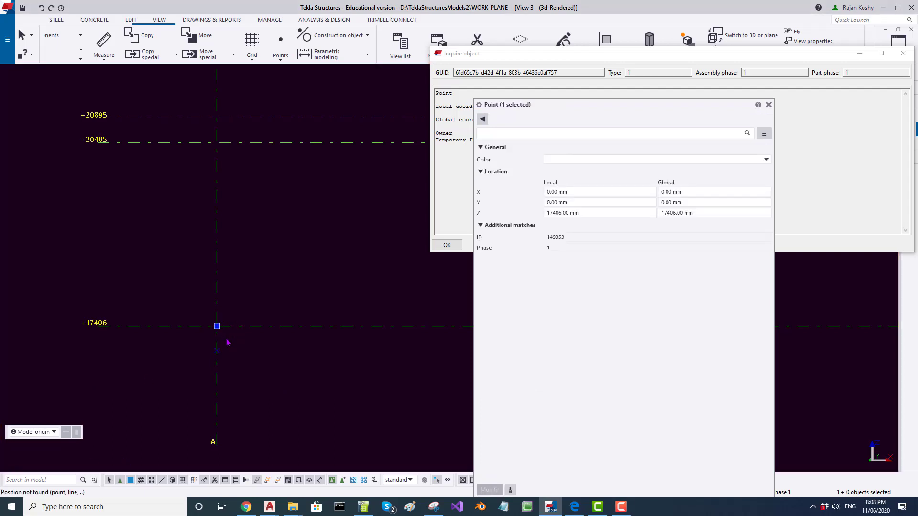
right_click(287, 258)
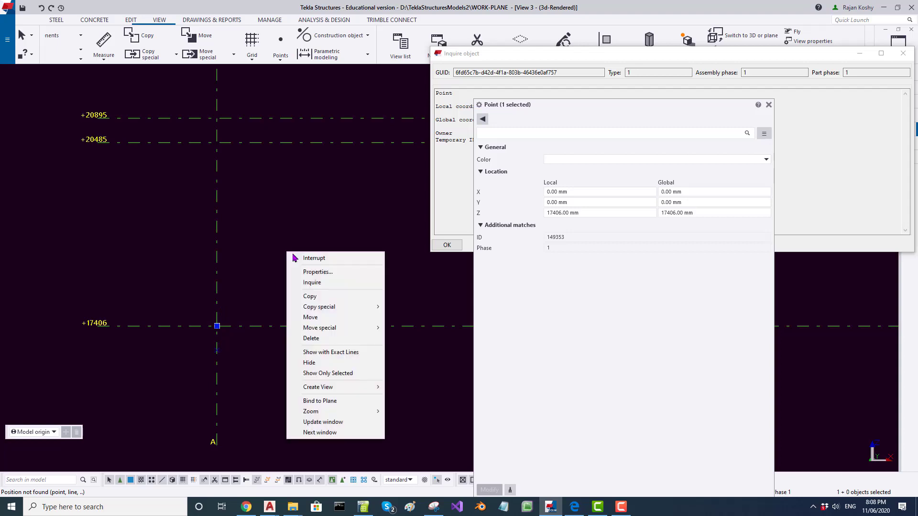
left_click(307, 282)
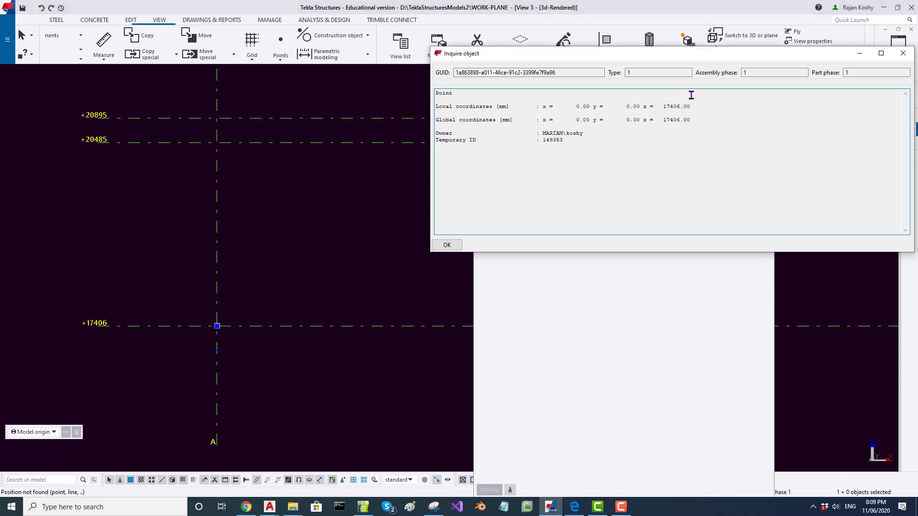
left_click_drag(664, 107, 708, 106)
Step: Place a point where grid A meets +20485 and inquire its coordinates
scroll(411, 296, "down", 2)
middle_click_drag(418, 289, 343, 359)
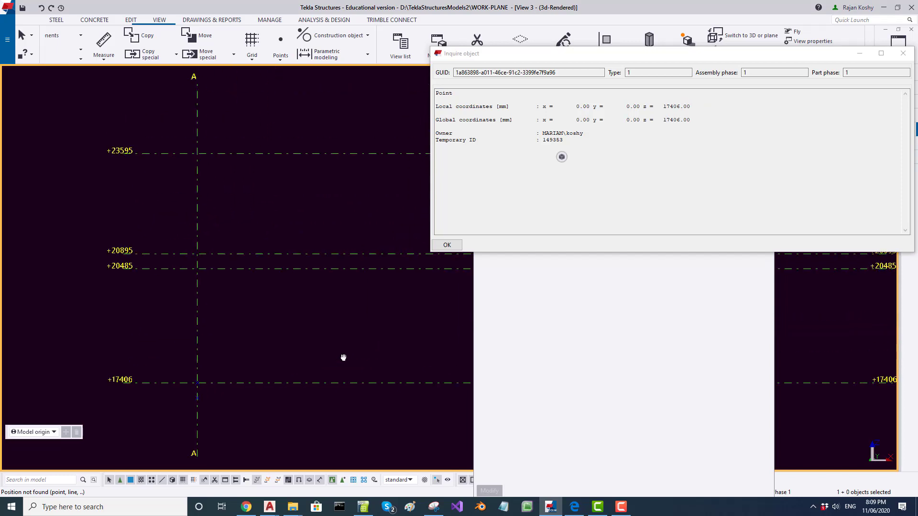
left_click(281, 57)
left_click(298, 246)
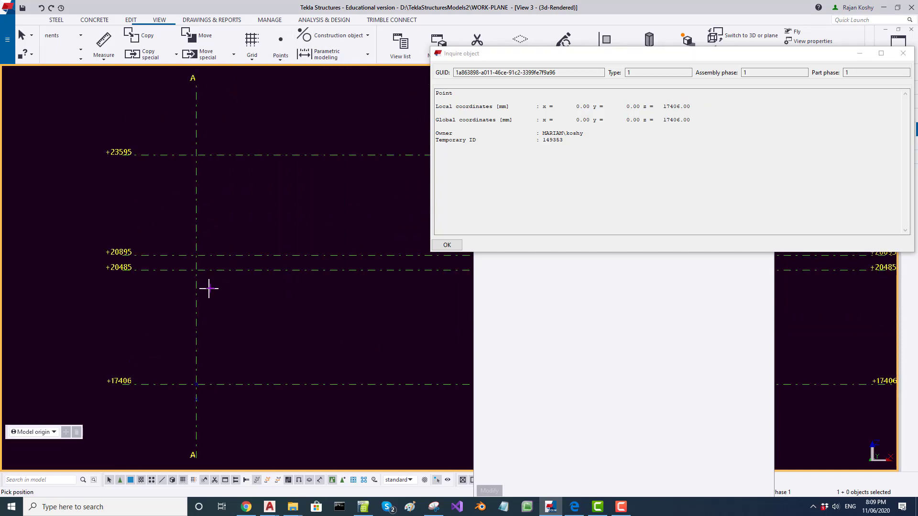
scroll(196, 271, "up", 2)
left_click(196, 269)
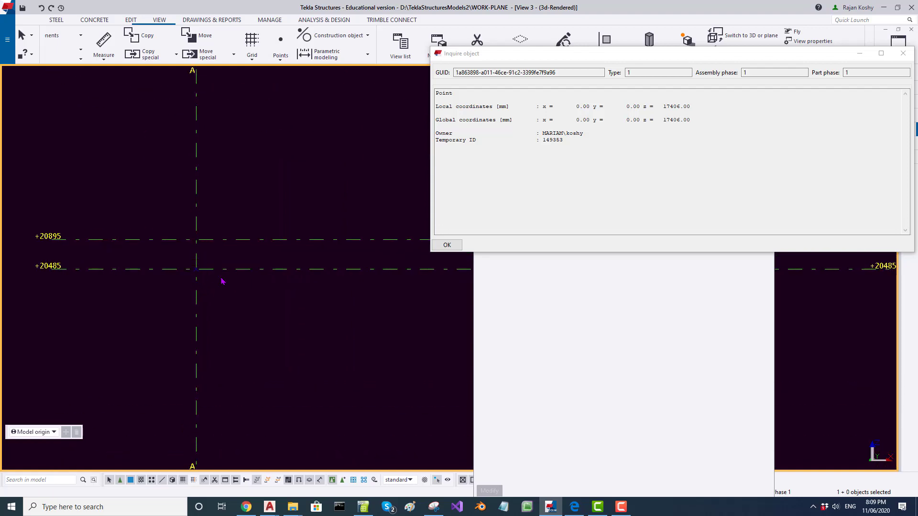
left_click_drag(182, 258, 212, 278)
right_click(213, 278)
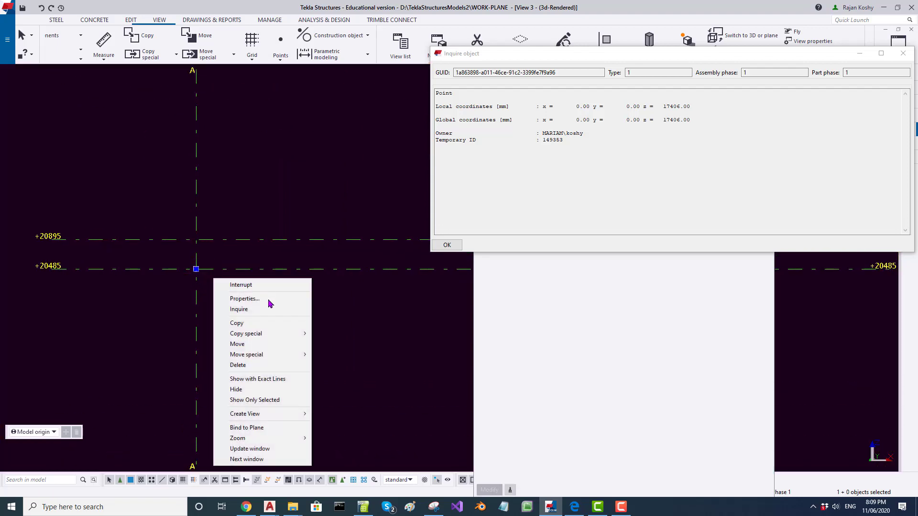
left_click(260, 310)
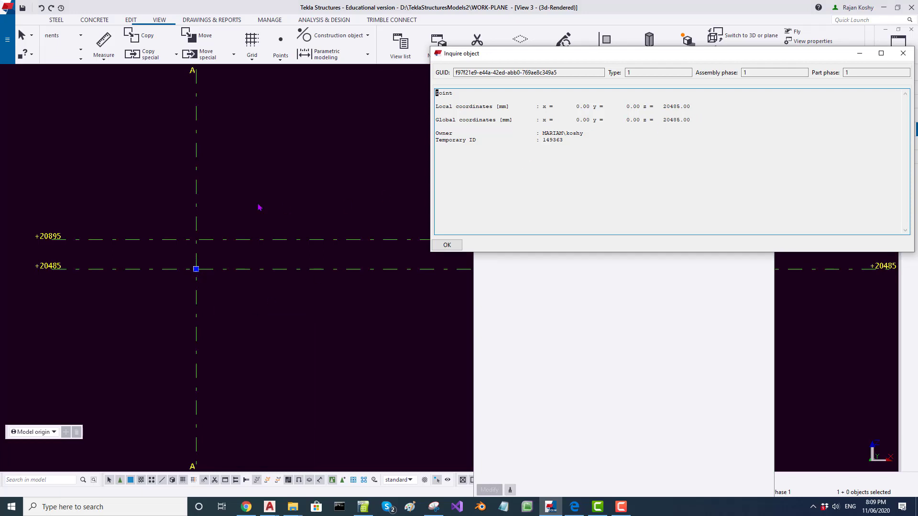
left_click(254, 185)
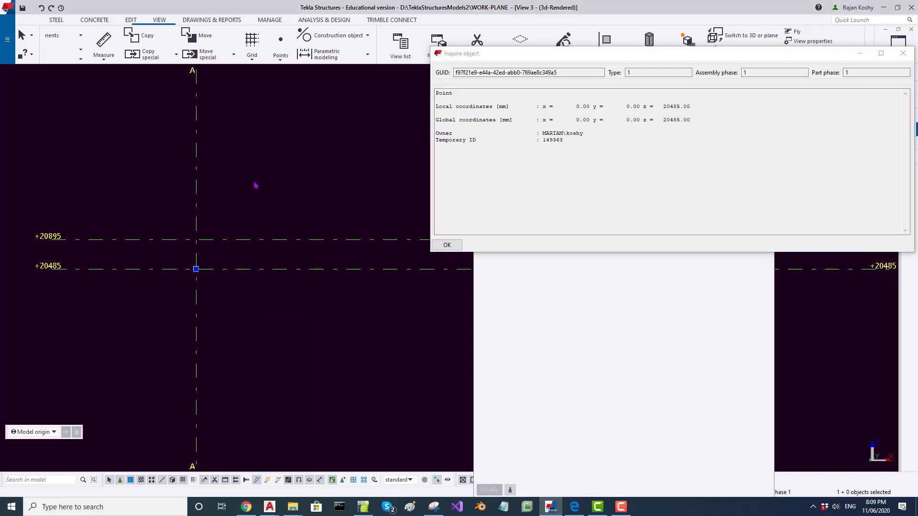
Step: Place a point where grid A meets +20895 and inquire its coordinates
left_click(282, 61)
left_click(291, 256)
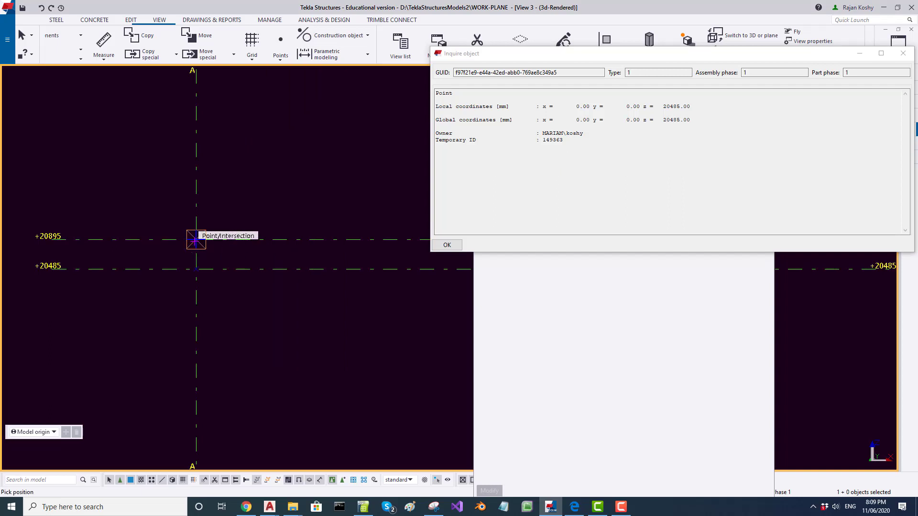
left_click(195, 239)
left_click(196, 239)
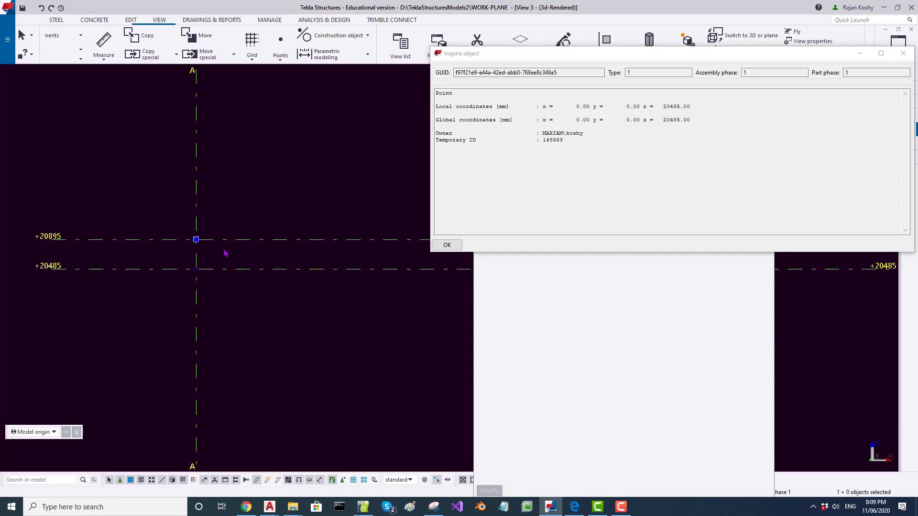
right_click(236, 198)
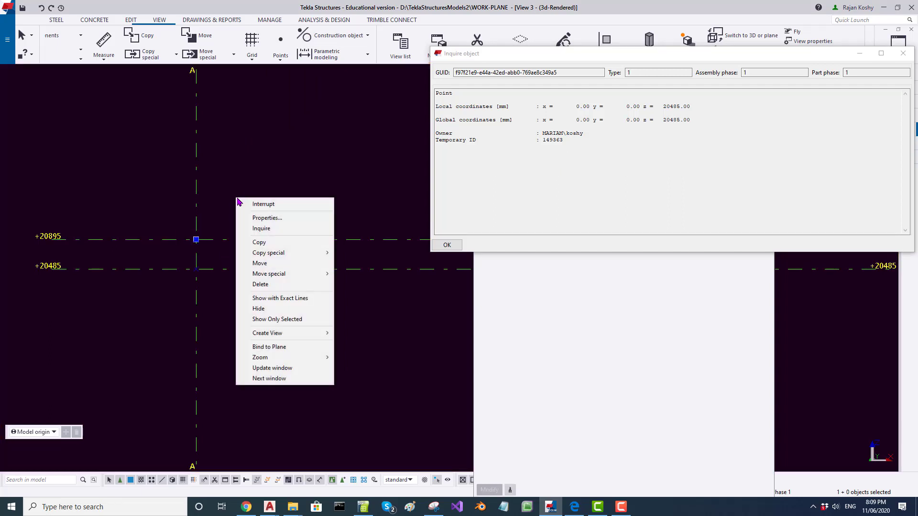
left_click(289, 229)
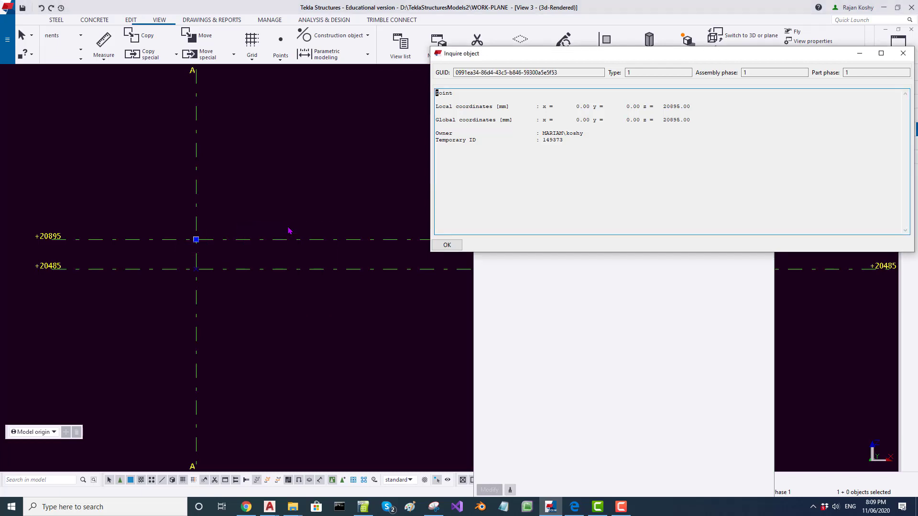
Step: Place a point where grid A meets +23595 and confirm its z is 23595.00
middle_click_drag(282, 215, 237, 371)
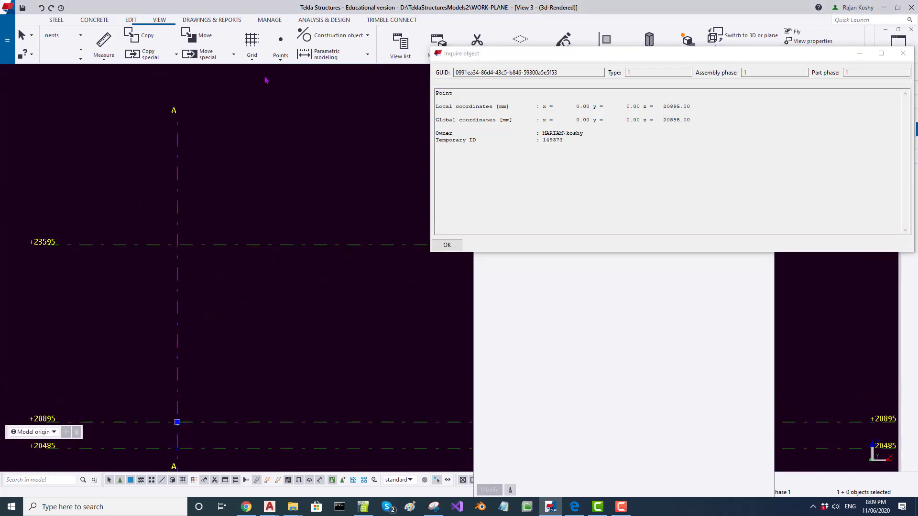
left_click(280, 59)
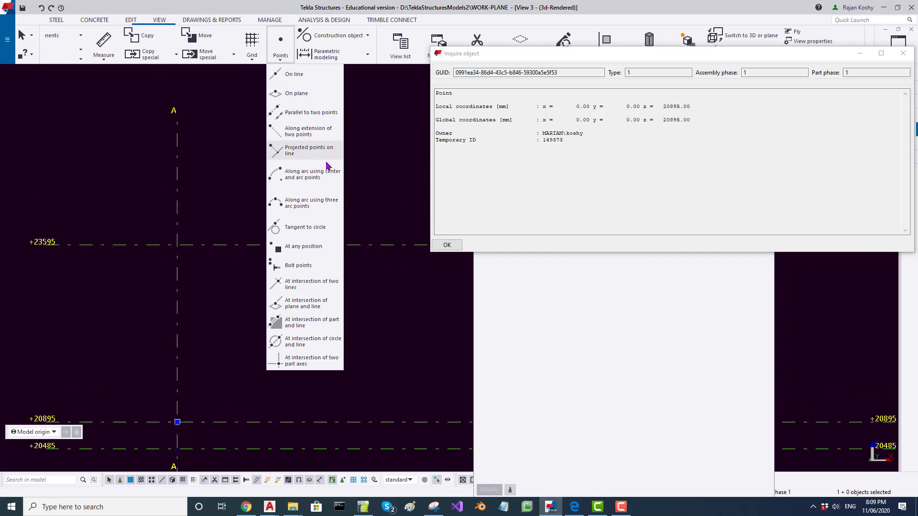
left_click(297, 247)
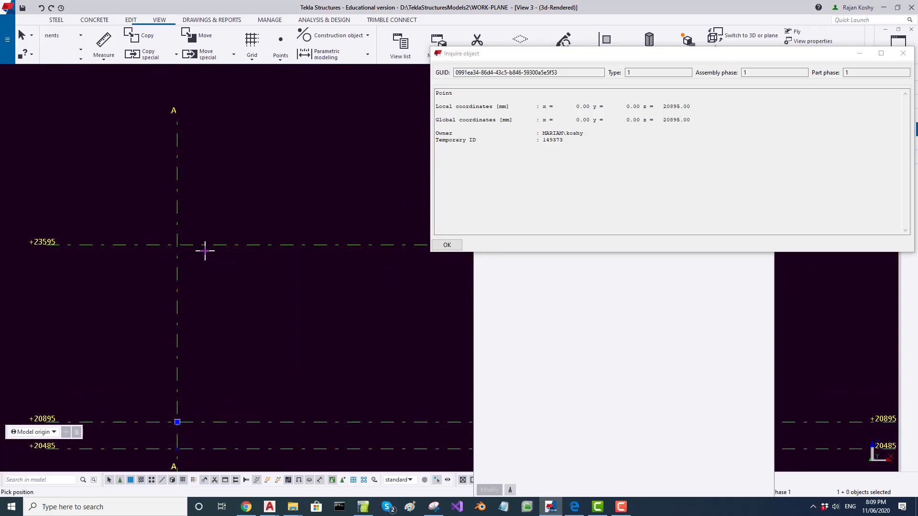
left_click(177, 244)
right_click(214, 203)
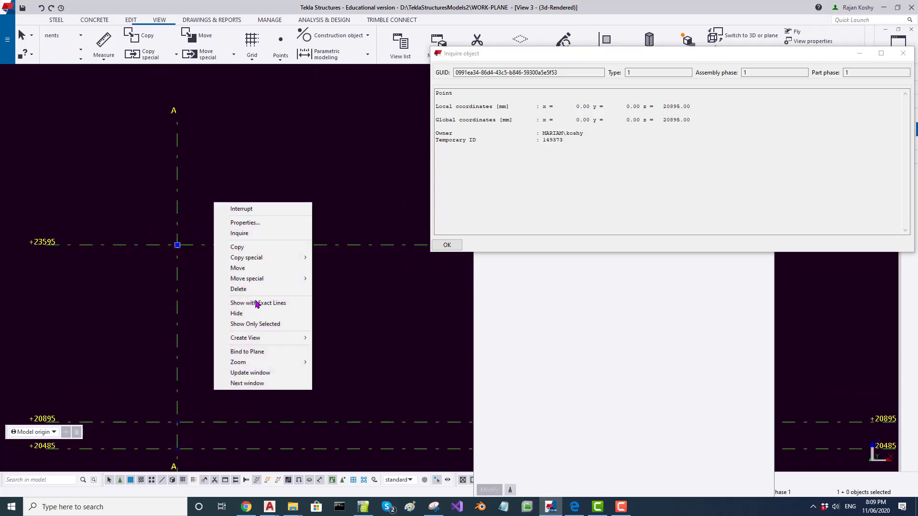
left_click(250, 233)
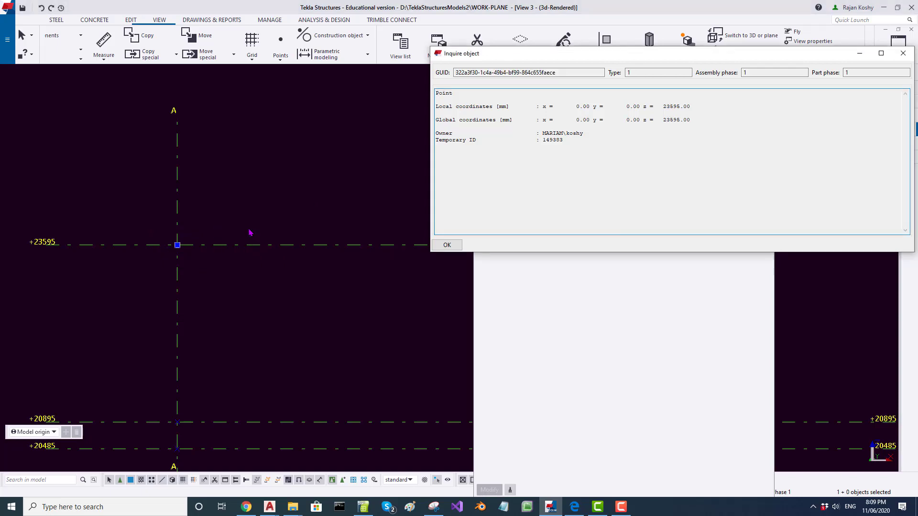
left_click(242, 313)
scroll(239, 289, "down", 2)
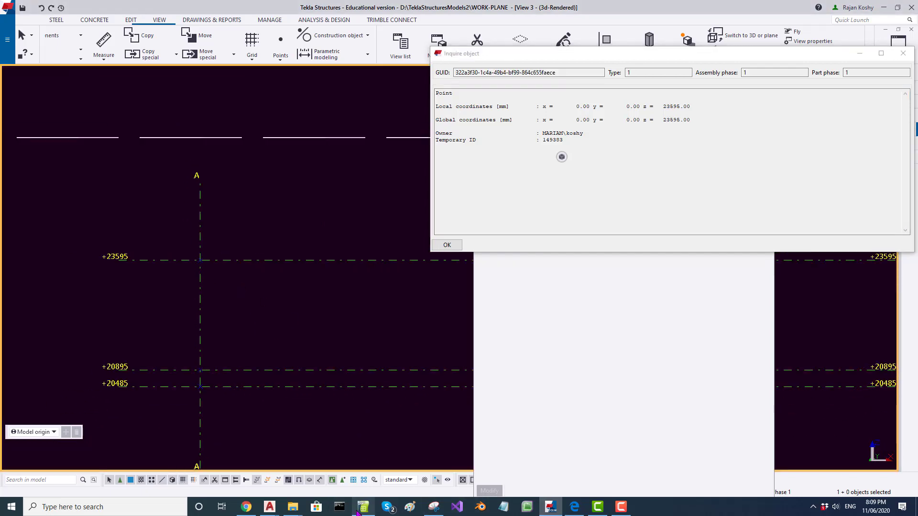
mouse_move(356, 512)
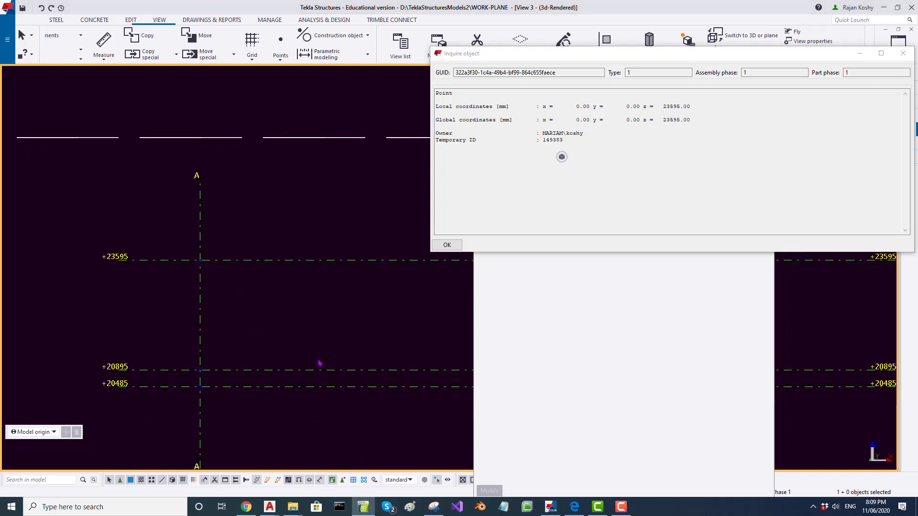
Step: In Calc, review the elevations in A1:A4, base levels in B1:B4 and the C3 difference formula
key("alt+Tab")
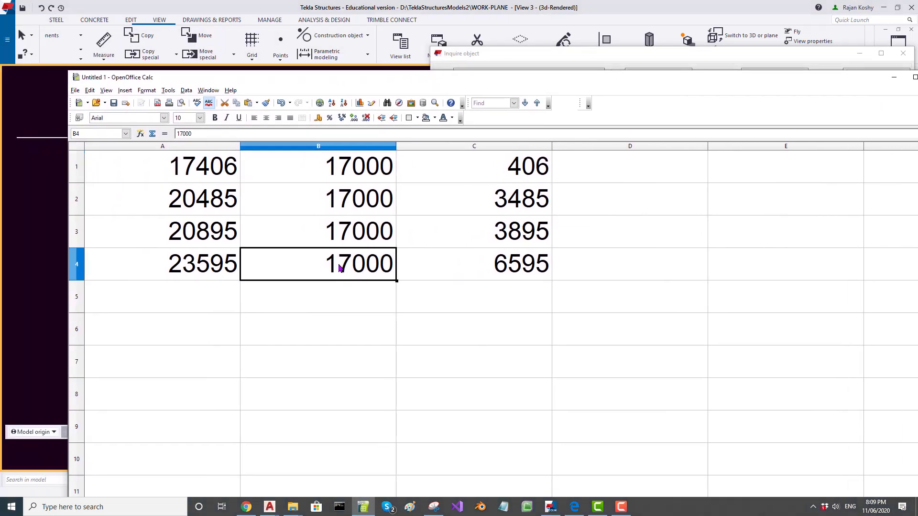
left_click(219, 180)
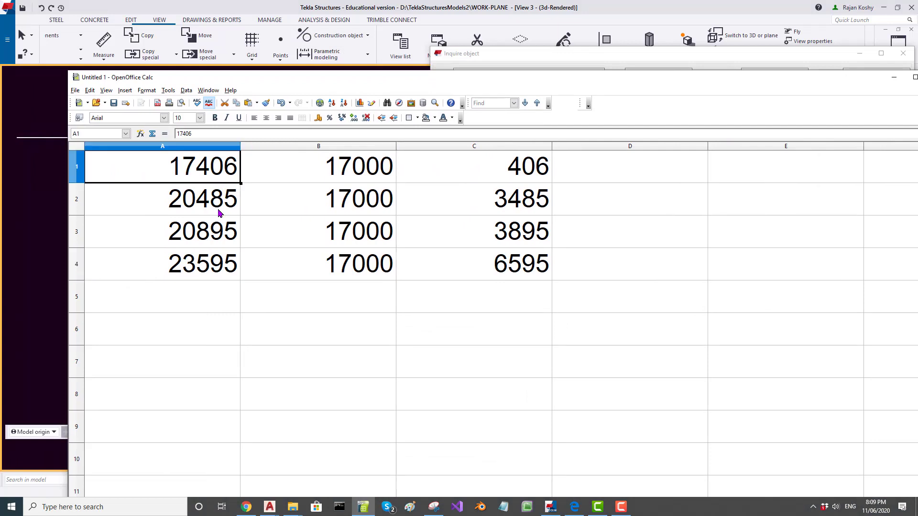
left_click(220, 212)
left_click(218, 270)
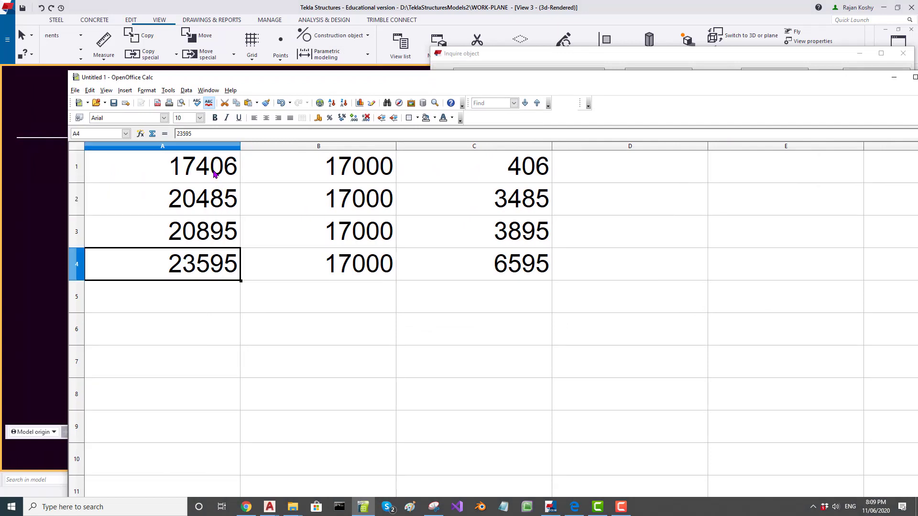
left_click_drag(215, 173, 217, 262)
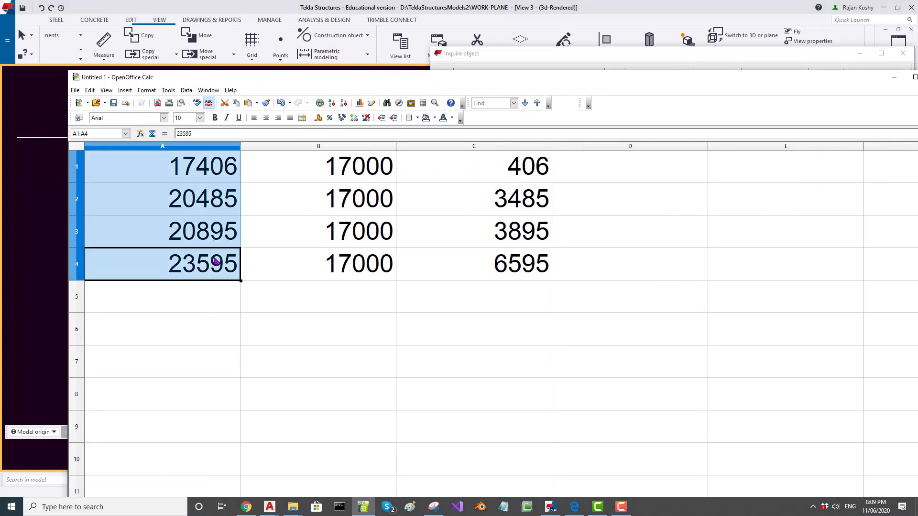
left_click(305, 279)
left_click_drag(336, 176, 340, 260)
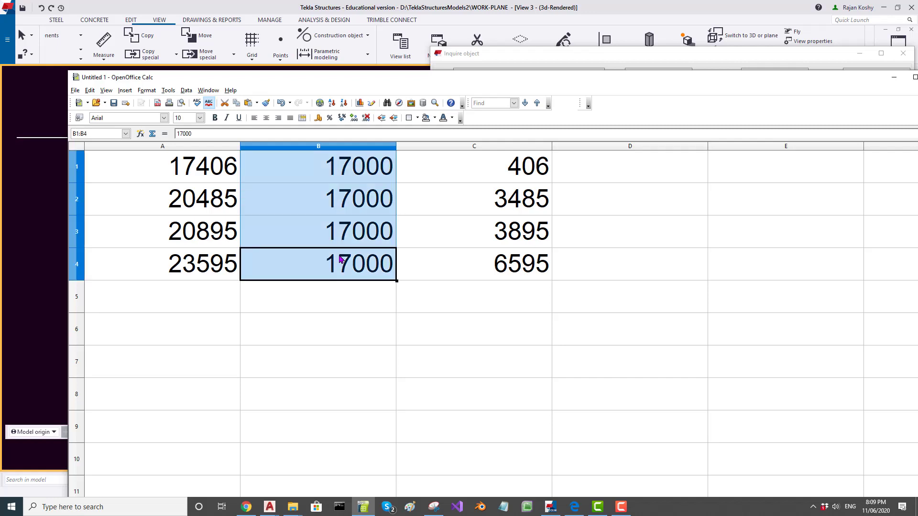
left_click(465, 235)
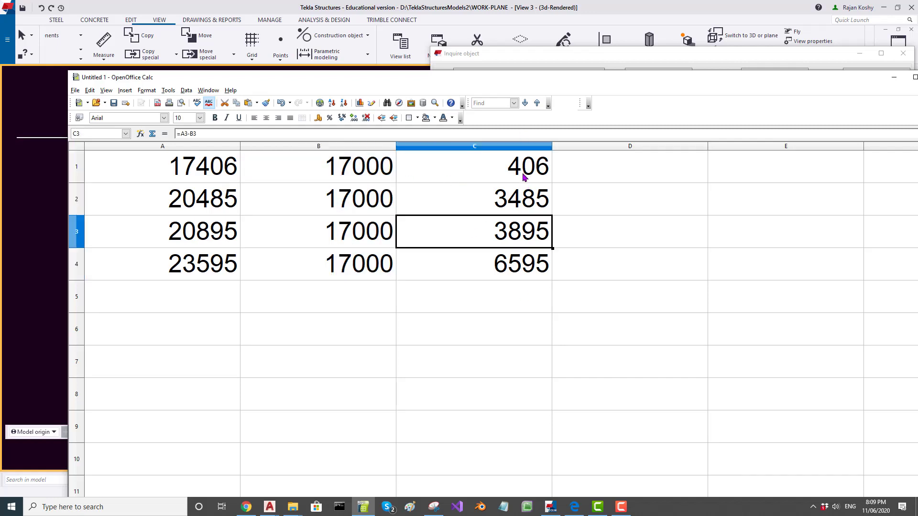
Step: Compare the Tekla grid origin Z of 17000 with the 17000 base value in Calc, then deselect the grid
left_click(27, 284)
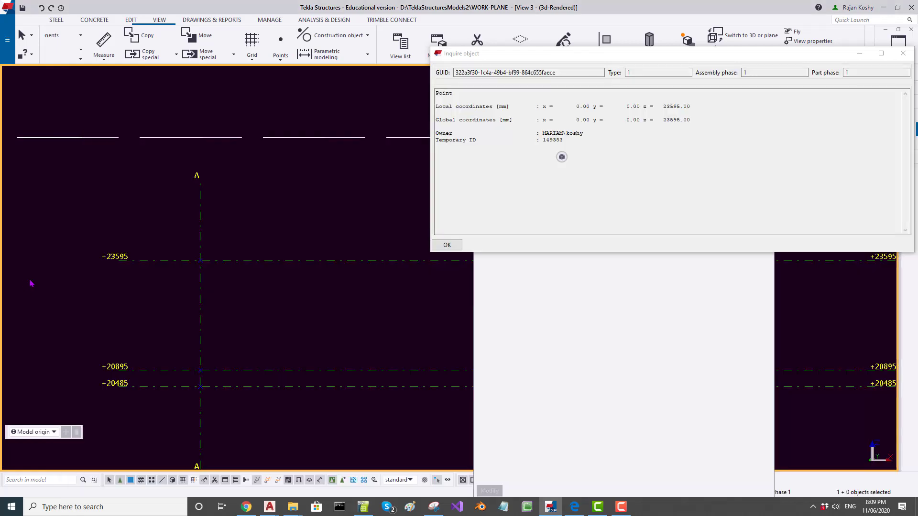
double_click(249, 261)
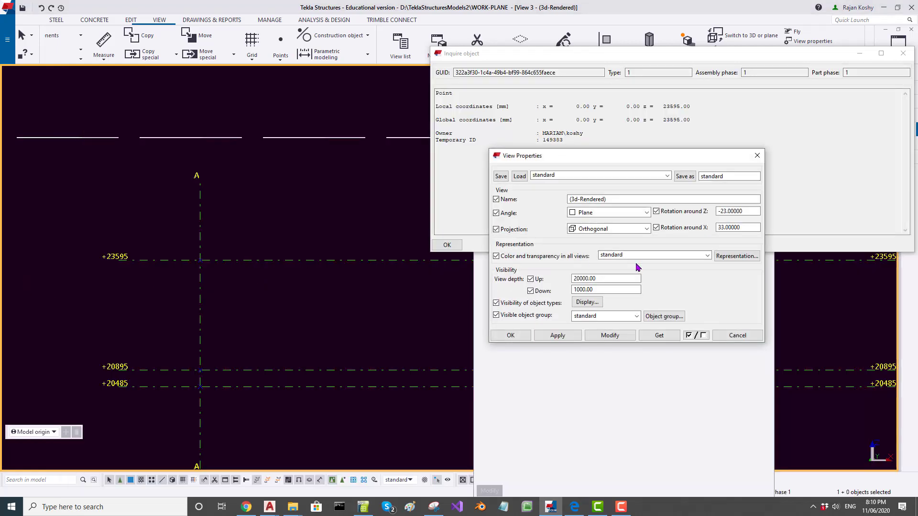
left_click(273, 266)
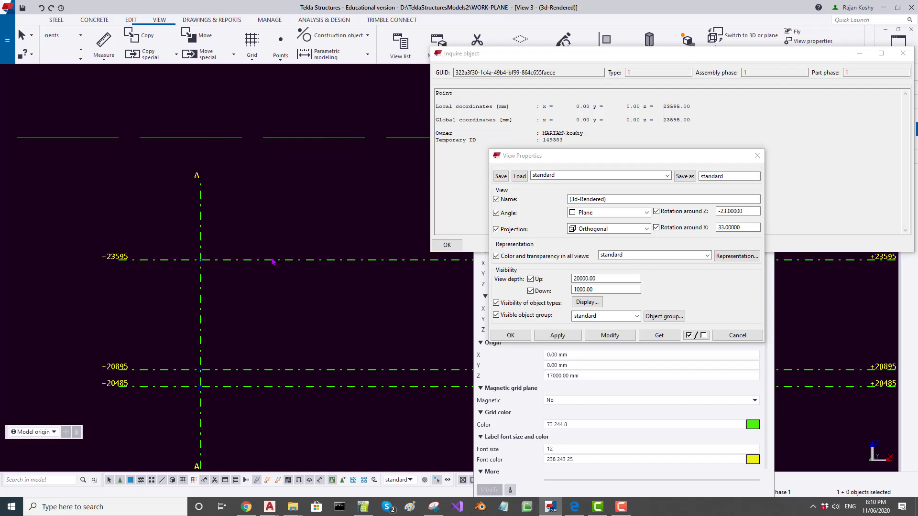
left_click(594, 376)
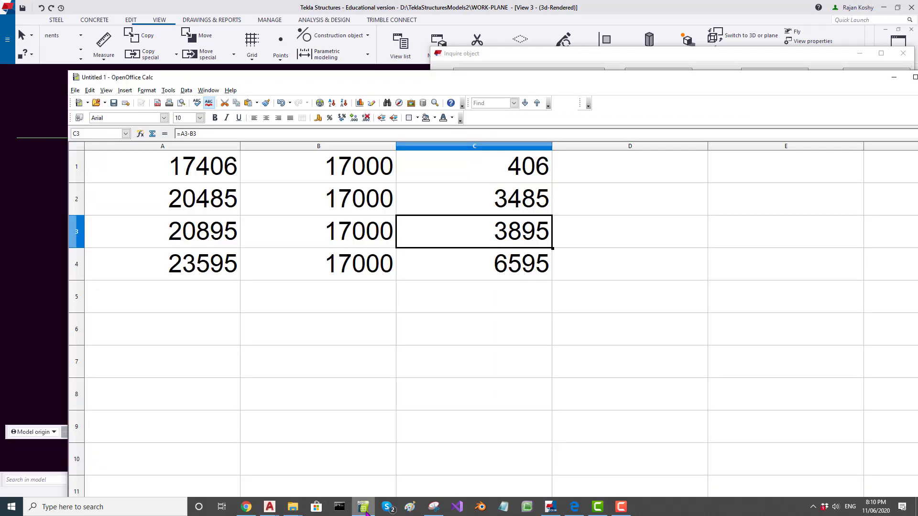
left_click(363, 506)
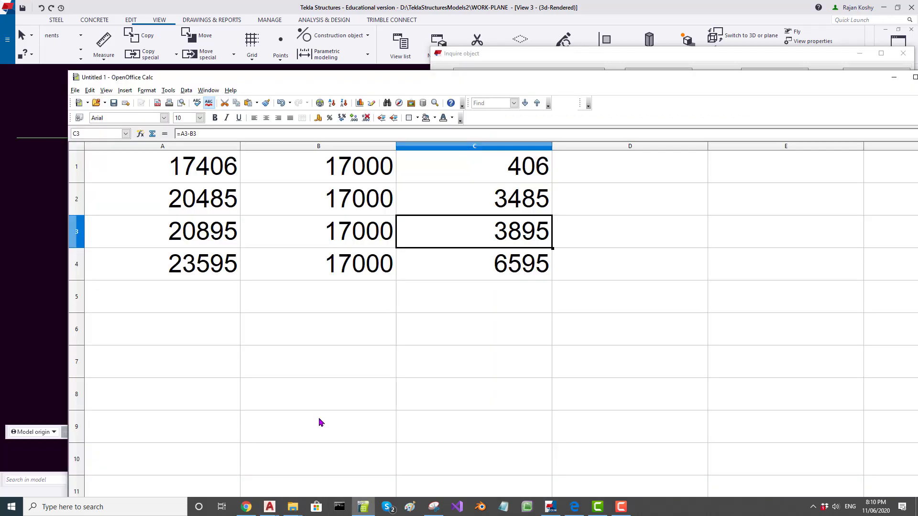
left_click(337, 168)
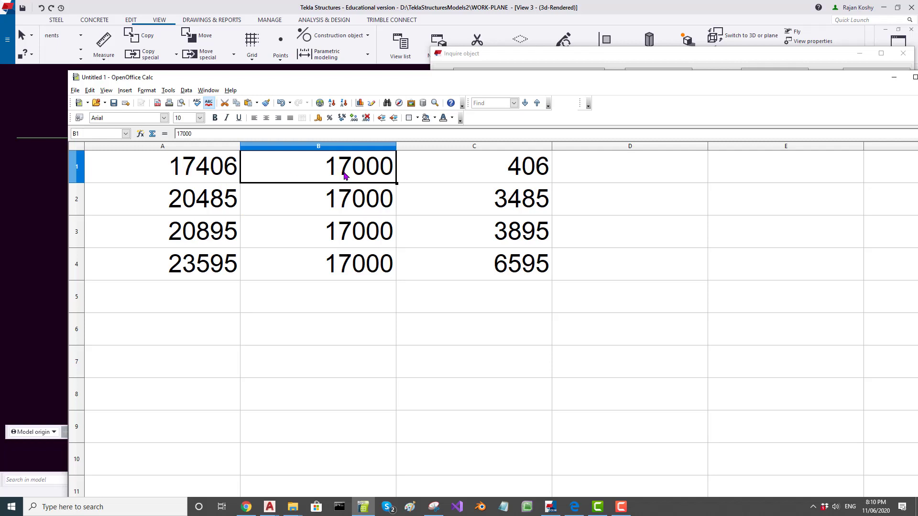
left_click(43, 279)
left_click(240, 352)
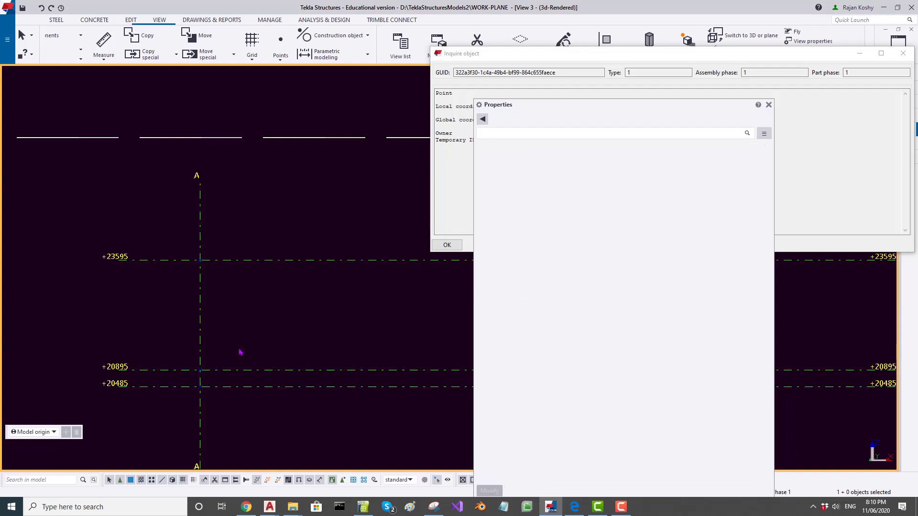
Step: Check the grid's origin Z 17000, origin X and Z coordinate list in Properties, then deselect the grid
left_click(268, 379)
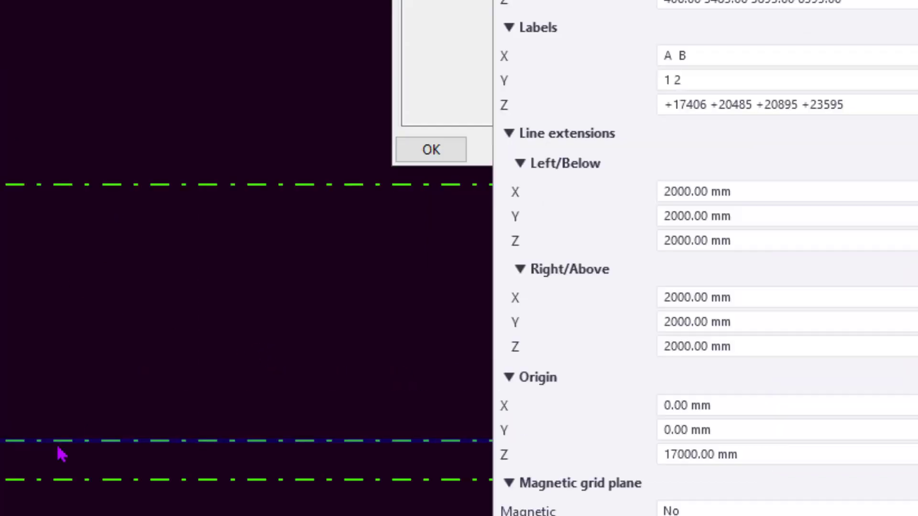
left_click(585, 376)
left_click_drag(755, 459, 659, 462)
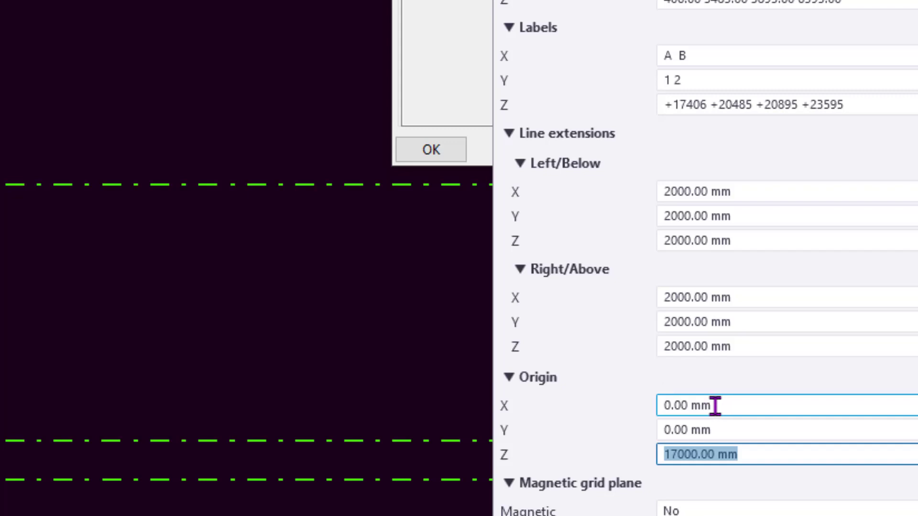
left_click_drag(746, 405, 651, 418)
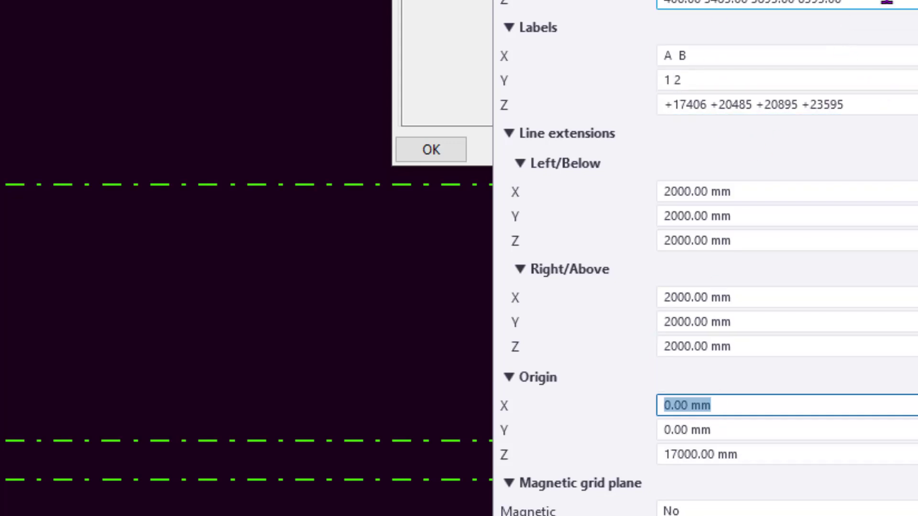
left_click_drag(885, 3, 664, 8)
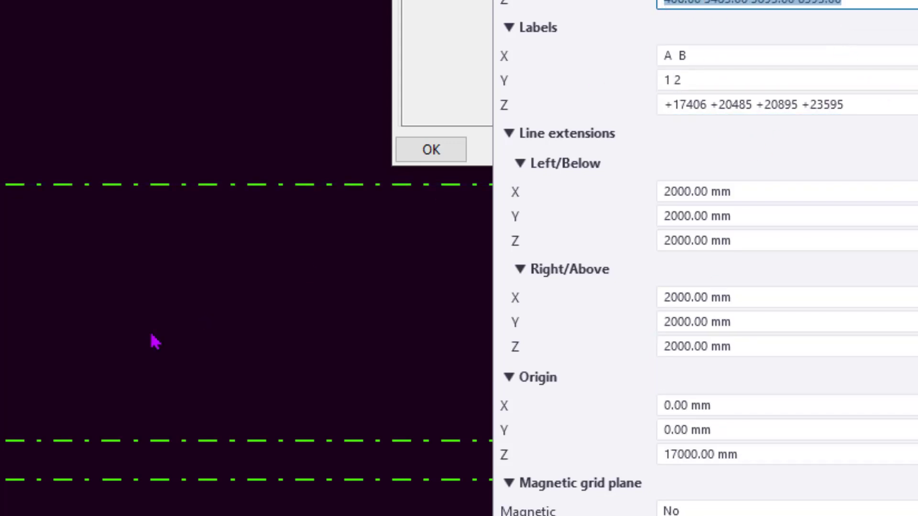
left_click(42, 294)
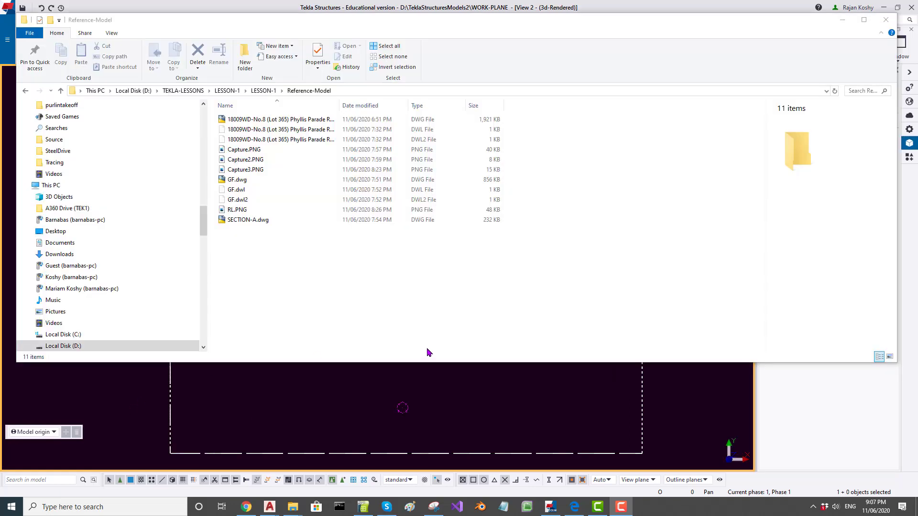
Step: Copy the Reference-Model folder path from Explorer's address bar and go back to Tekla
left_click(417, 330)
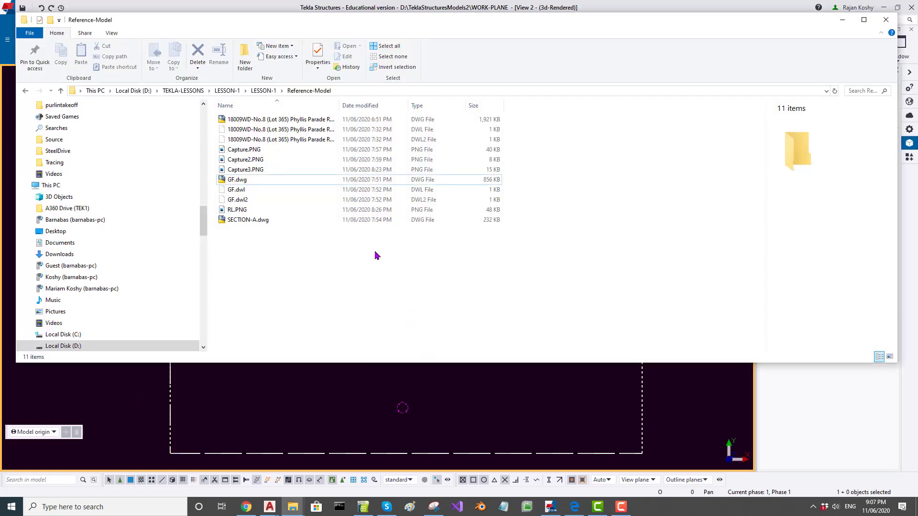
left_click(364, 91)
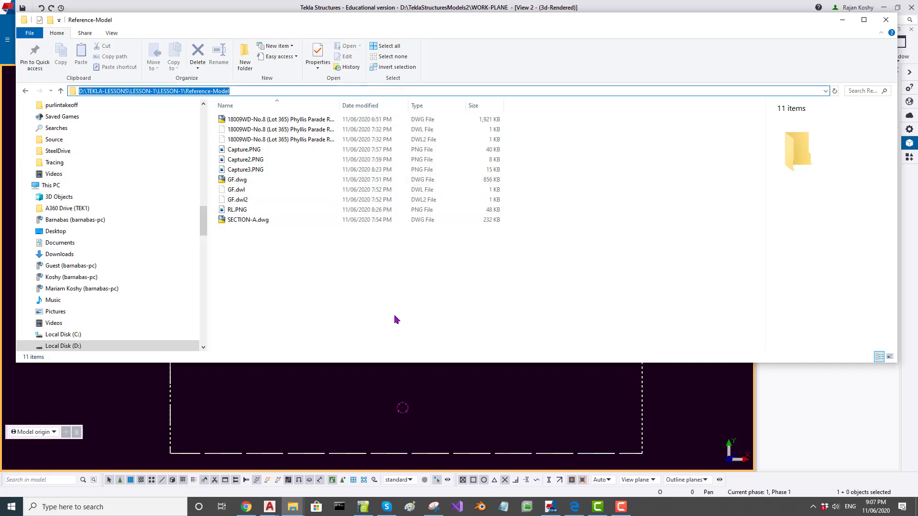
left_click(322, 398)
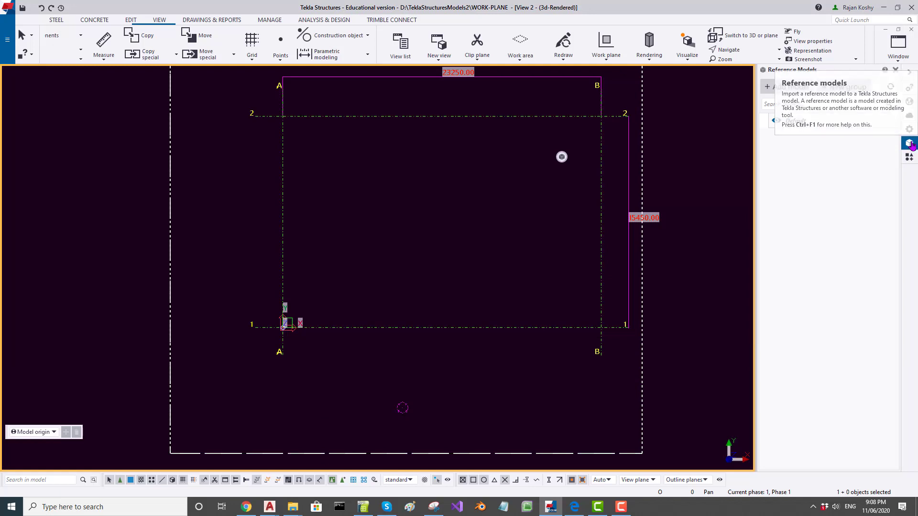
Step: Add GF.dwg from the pasted Reference-Model folder as a reference model, creating the PLAN group
left_click(800, 90)
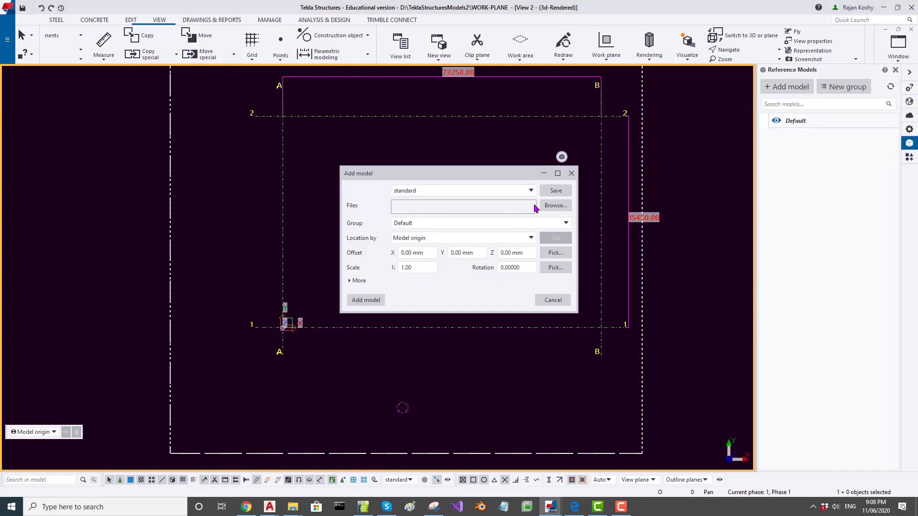
left_click(550, 206)
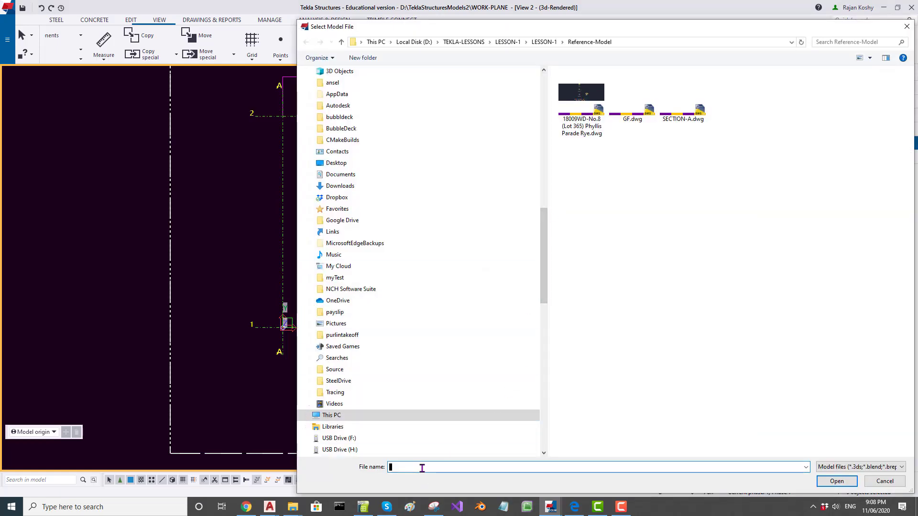
type("D:\\TEKLA-LESSONS\\LESSON-1\\LESSON-1\\Reference-Model\\")
key("ctrl+a")
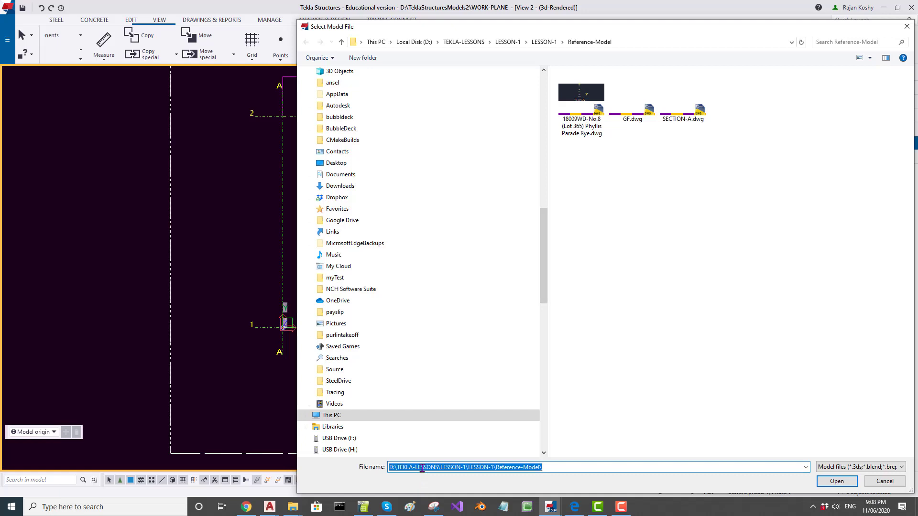
left_click(636, 108)
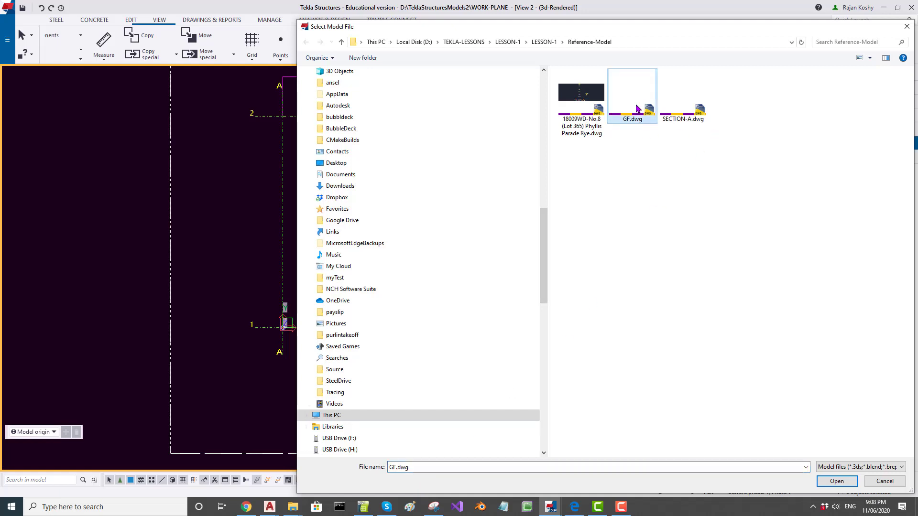
left_click(840, 483)
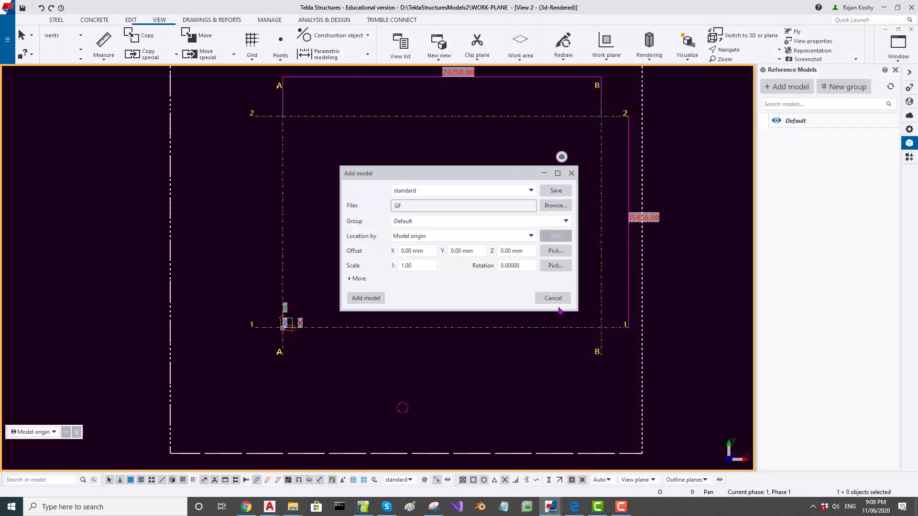
left_click(501, 251)
type("17000")
left_click(371, 303)
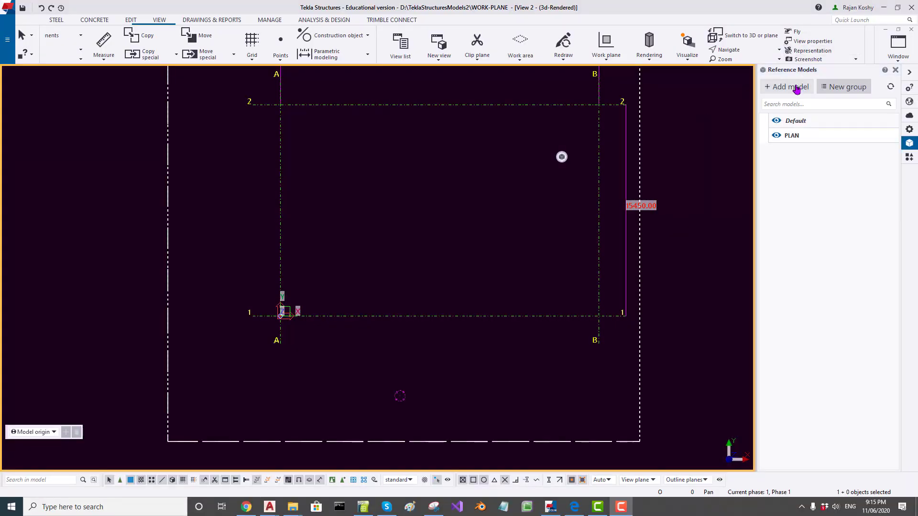
left_click(791, 88)
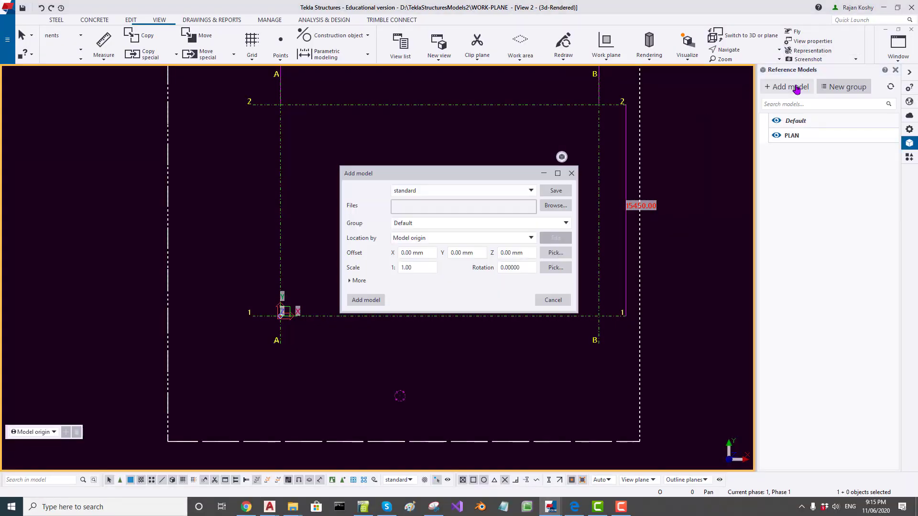
Step: Load GF.dwg into the import form and title the reference GROUND FLOOR
left_click(564, 206)
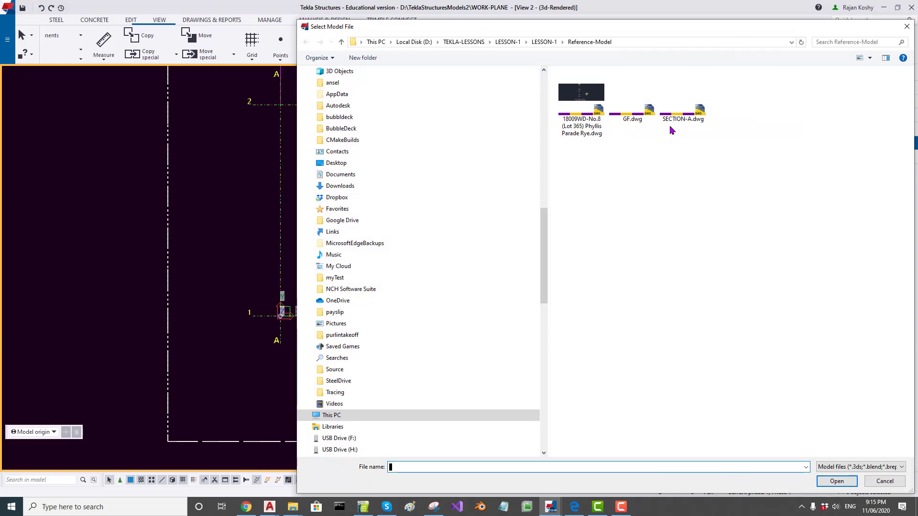
left_click(634, 114)
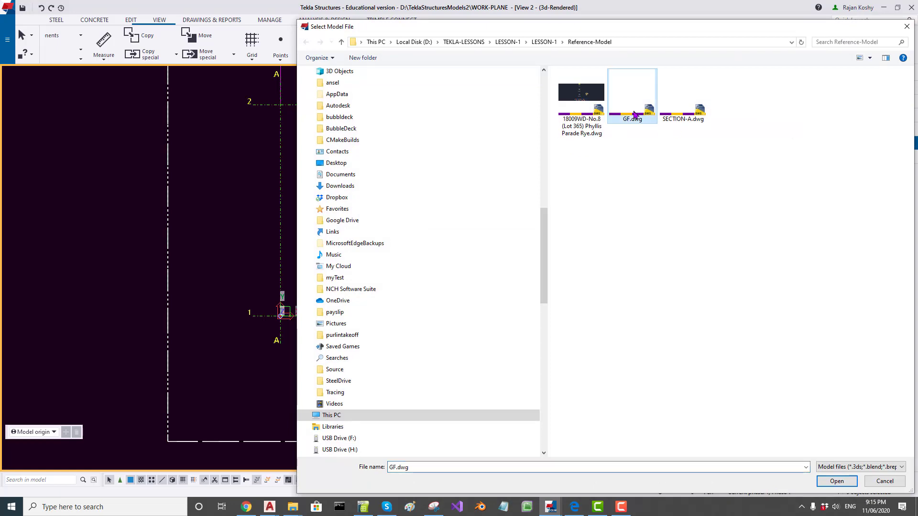
left_click(828, 483)
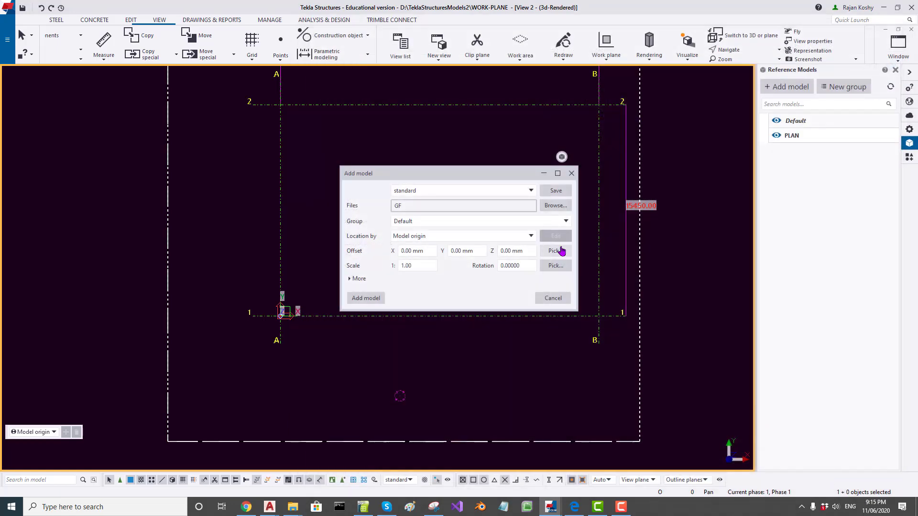
left_click(359, 281)
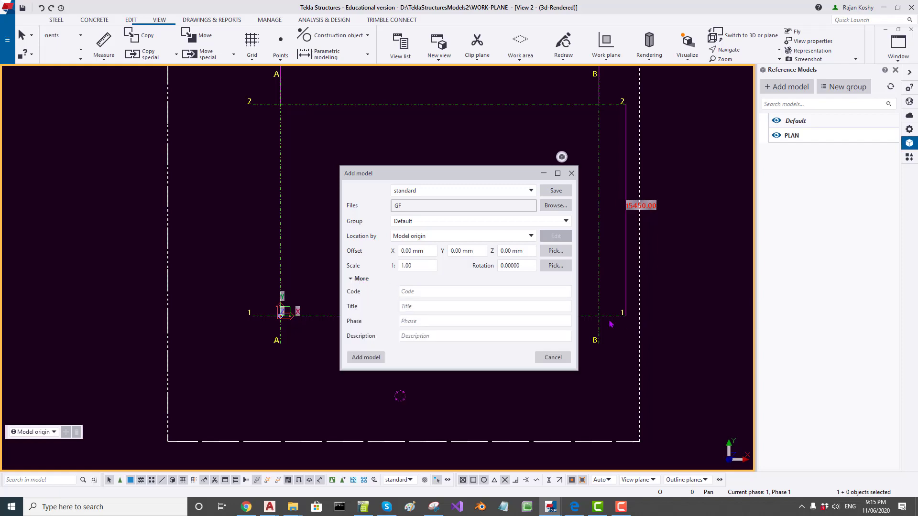
left_click(433, 293)
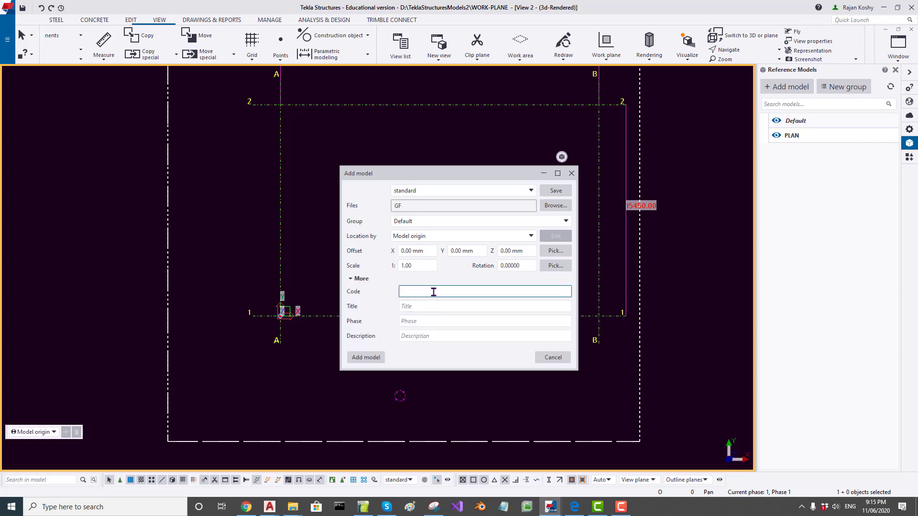
left_click(433, 305)
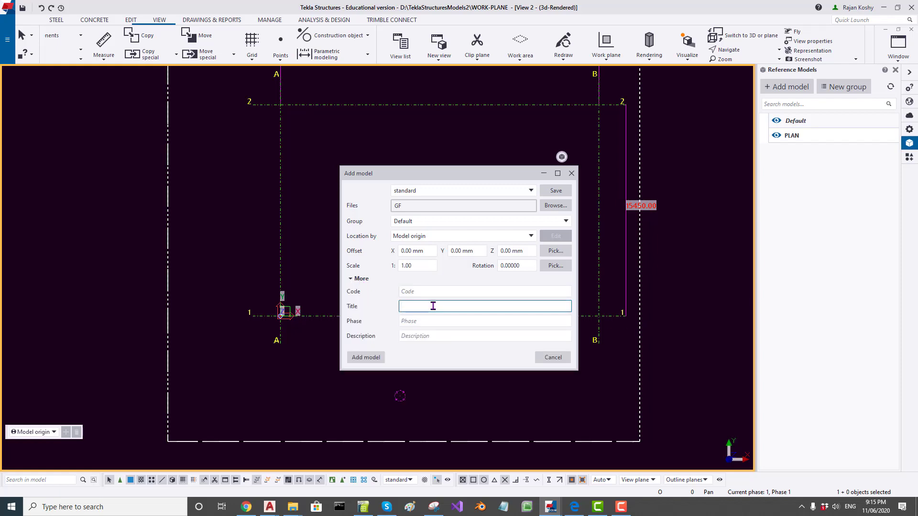
type("GROUND FLOOR")
left_click_drag(437, 306, 492, 306)
Step: Set phase 1, description GF ARCH FILE and Z offset 17000, then add the reference
left_click(442, 320)
type("1")
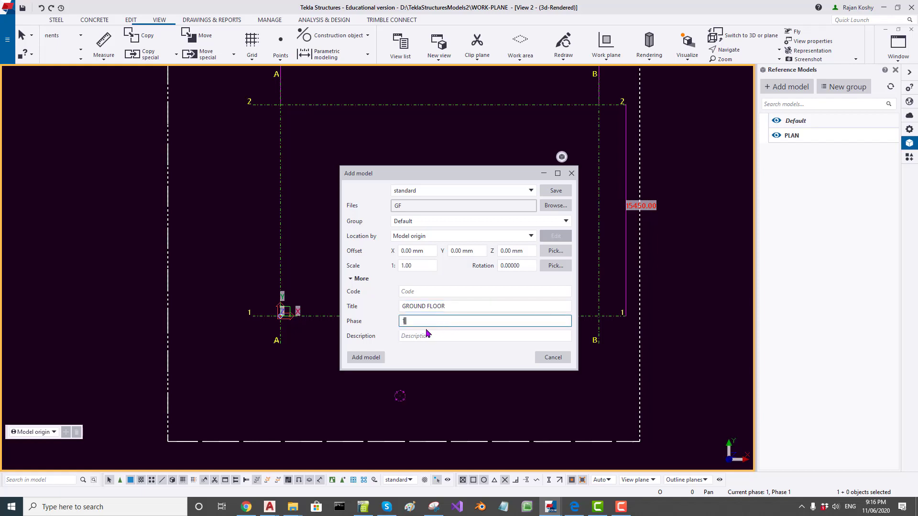
left_click(458, 340)
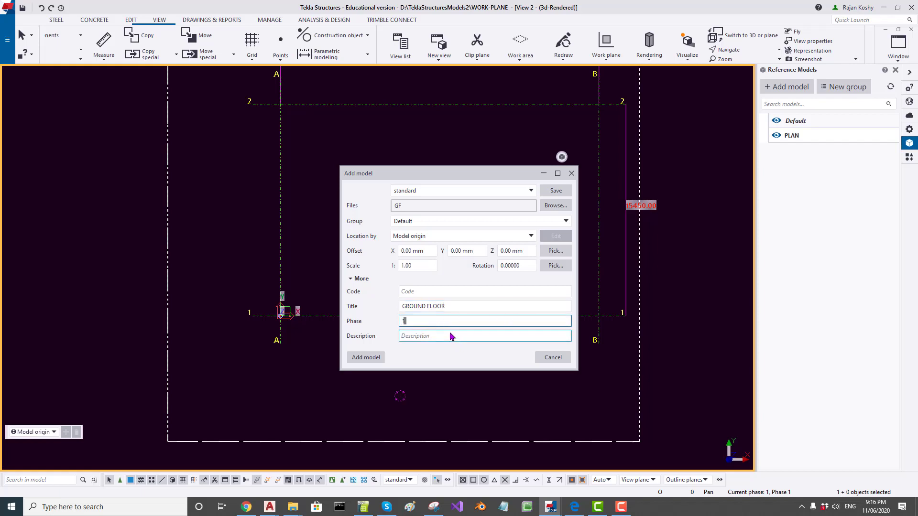
left_click(449, 334)
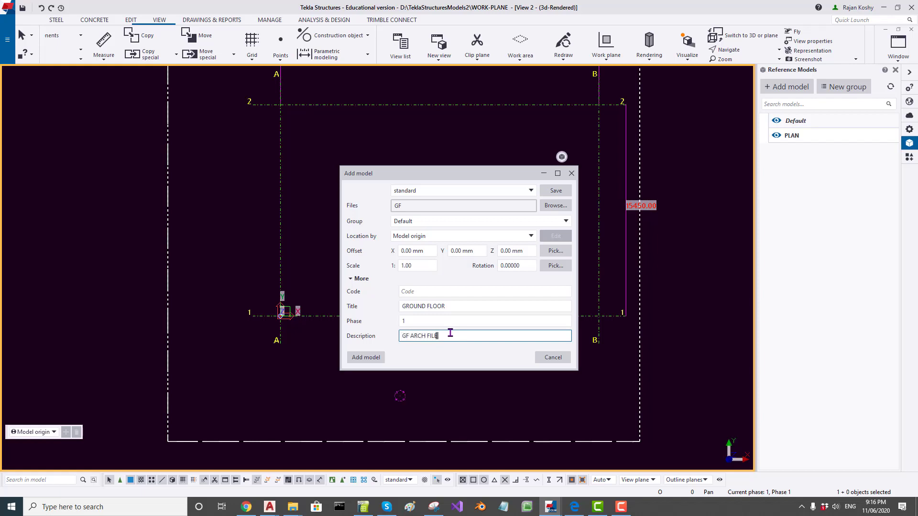
left_click(526, 253)
left_click(526, 253)
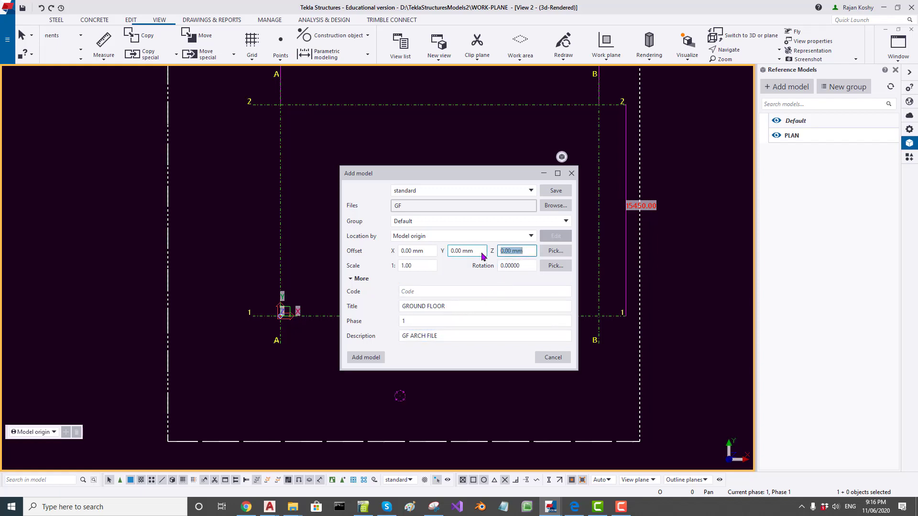
type("17000")
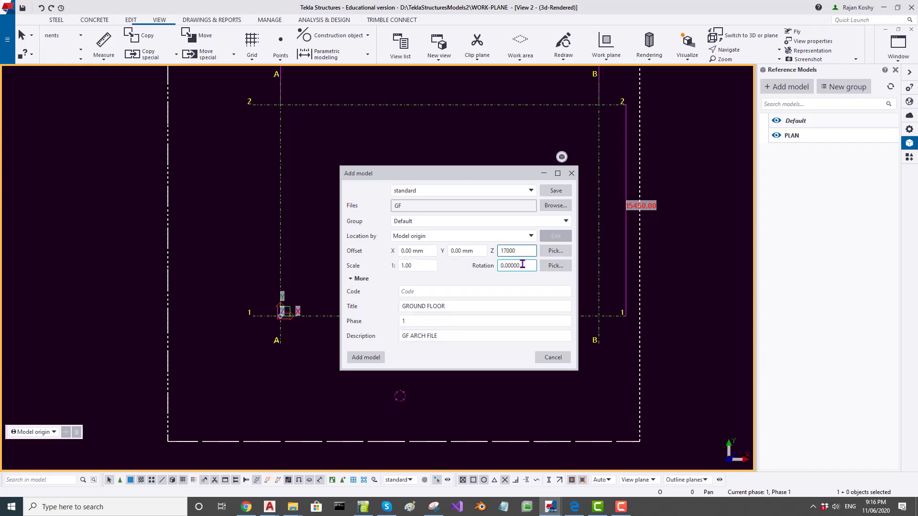
left_click(366, 359)
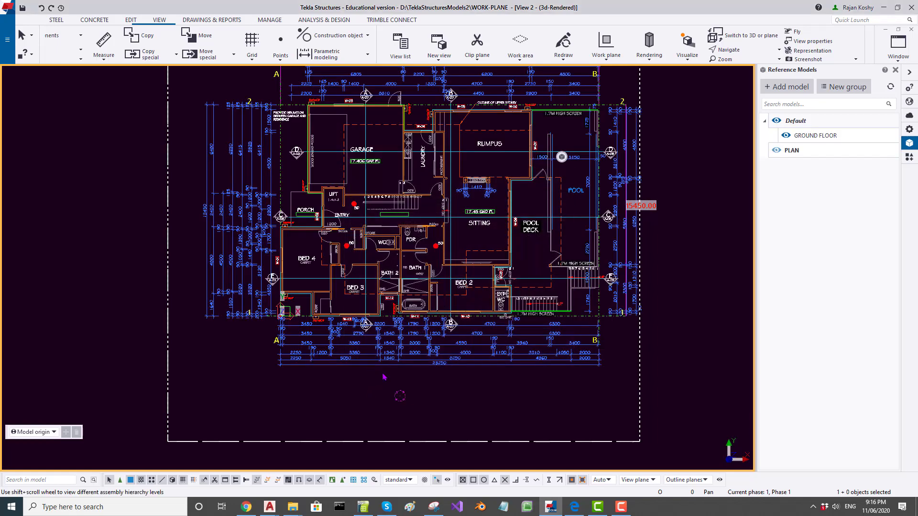
Step: Select the GROUND FLOOR floor-plan reference and open its Details with the layer list
left_click(369, 369)
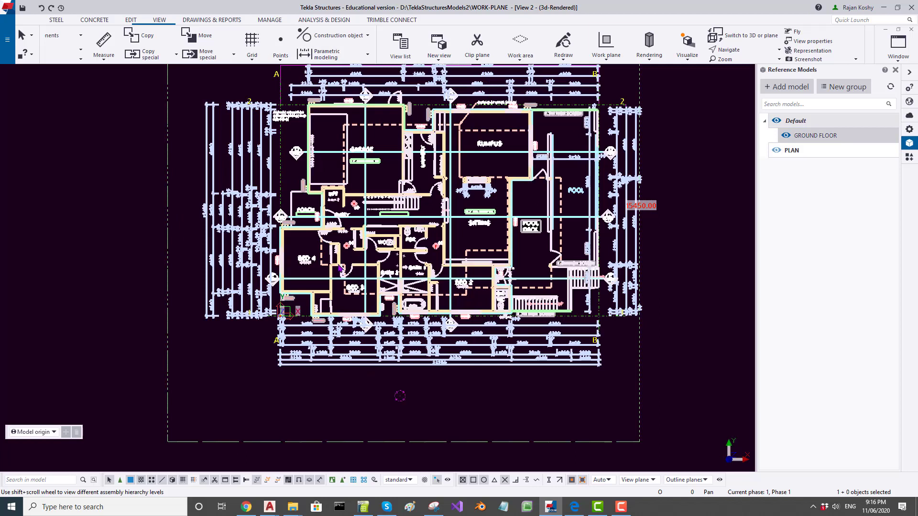
left_click(364, 481)
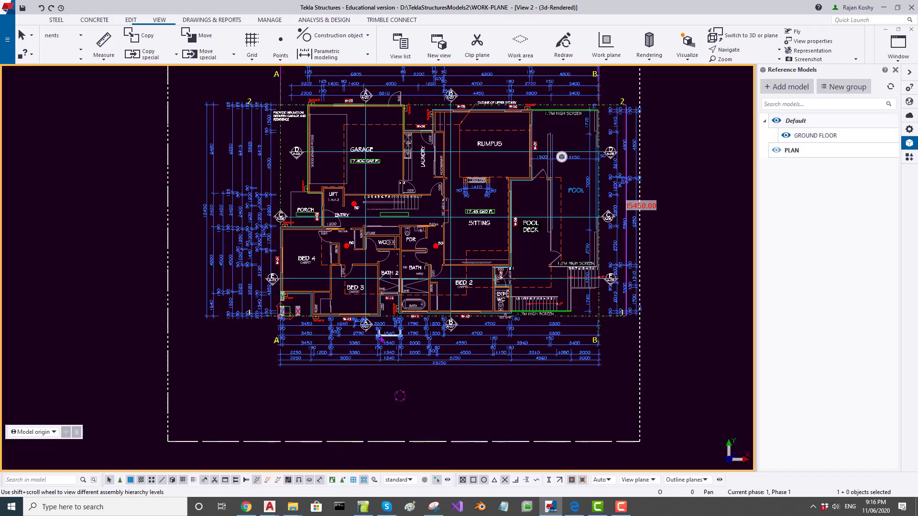
left_click(362, 358)
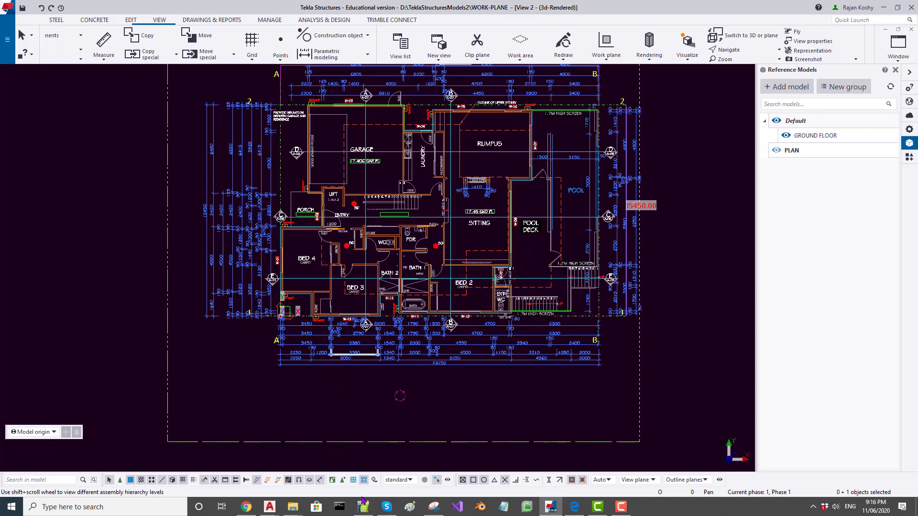
left_click(363, 412)
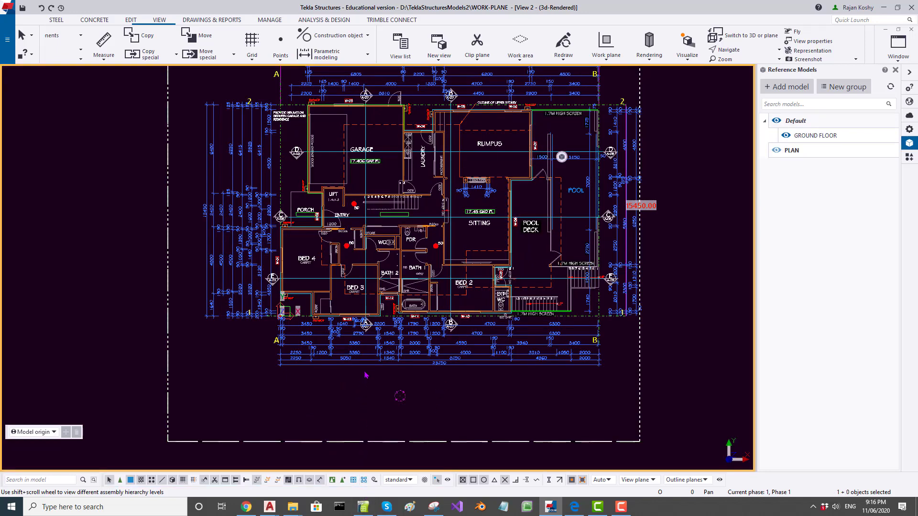
left_click(366, 357)
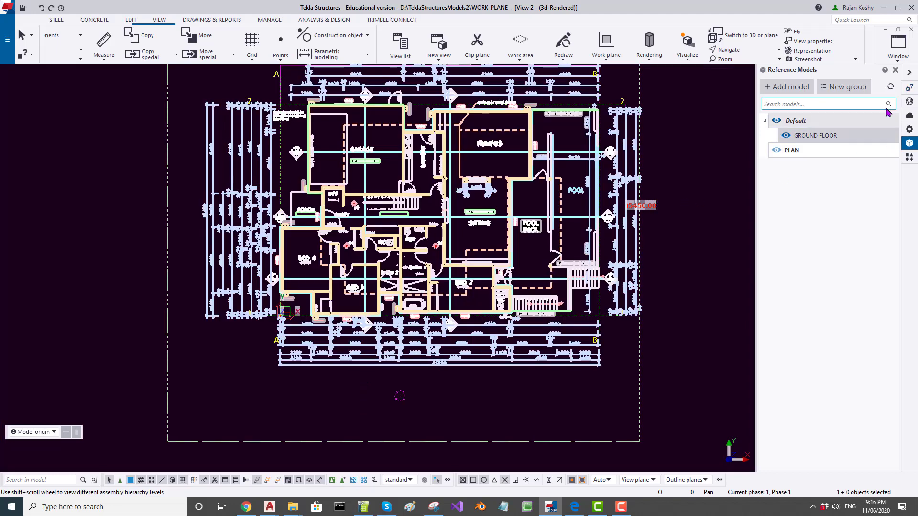
mouse_move(888, 151)
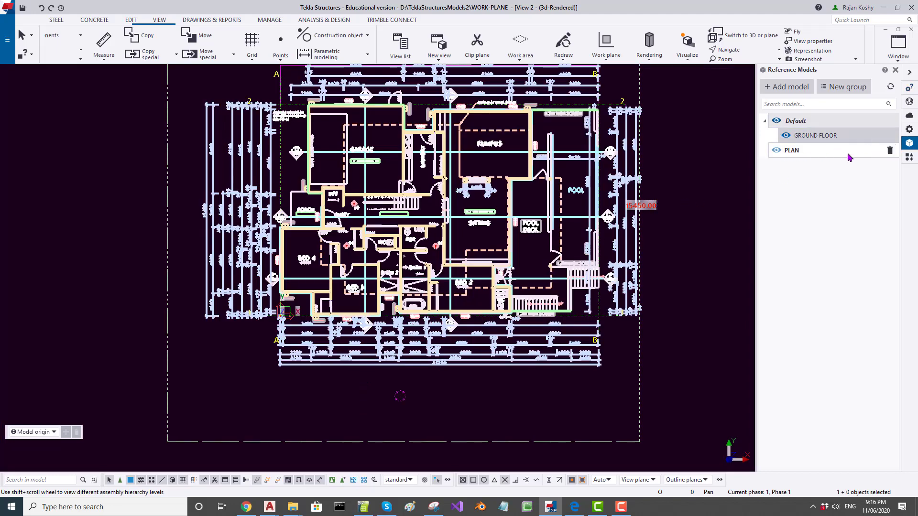
double_click(492, 329)
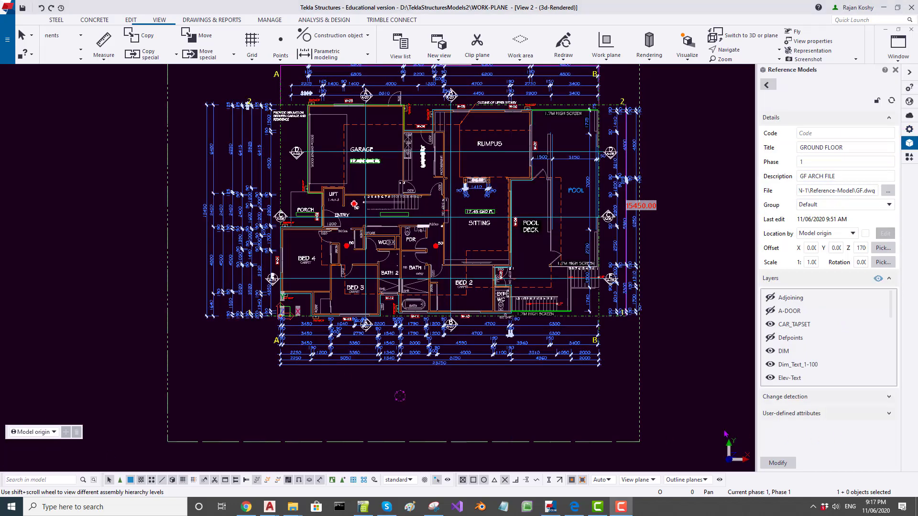
Step: Toggle visibility of the DIM, Elev-Text, FP-Hatch, GEOMETRY and GF-Doors layers
left_click(769, 352)
left_click(769, 352)
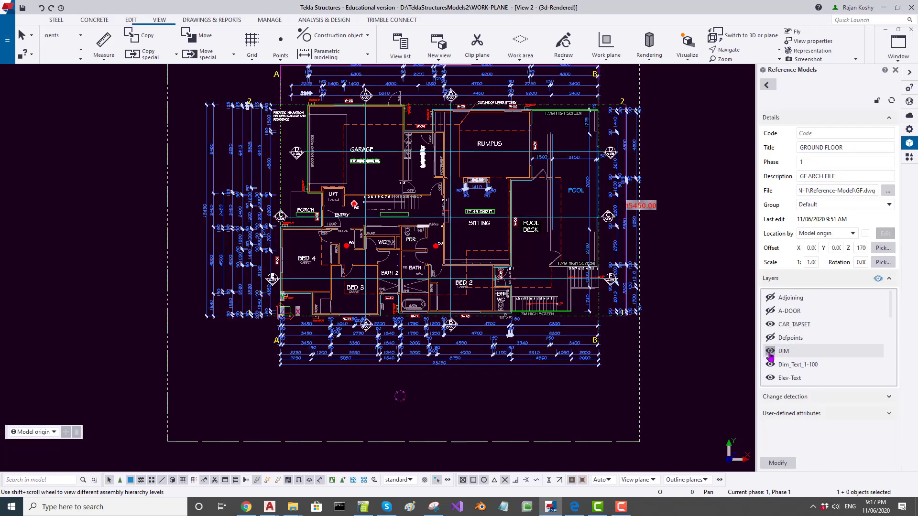
left_click(770, 378)
scroll(440, 335, "down", 1)
scroll(877, 323, "down", 3)
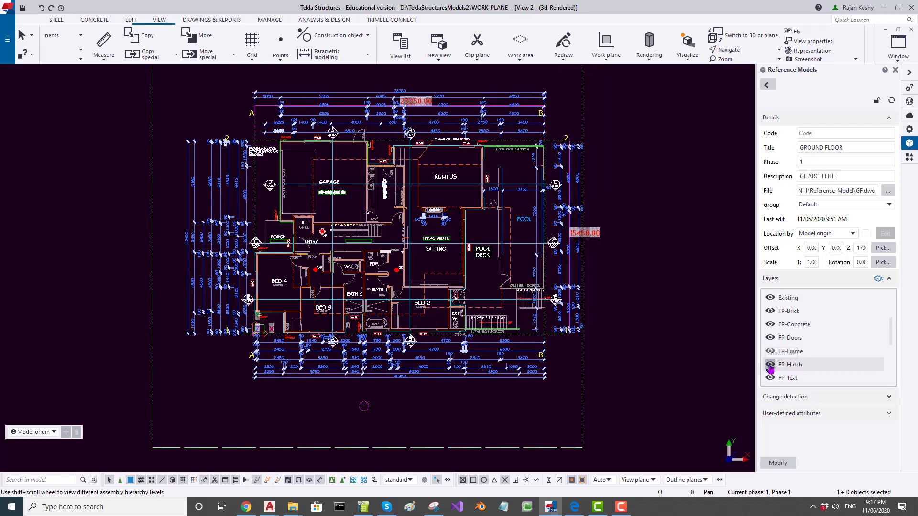
left_click(769, 365)
scroll(803, 378, "down", 3)
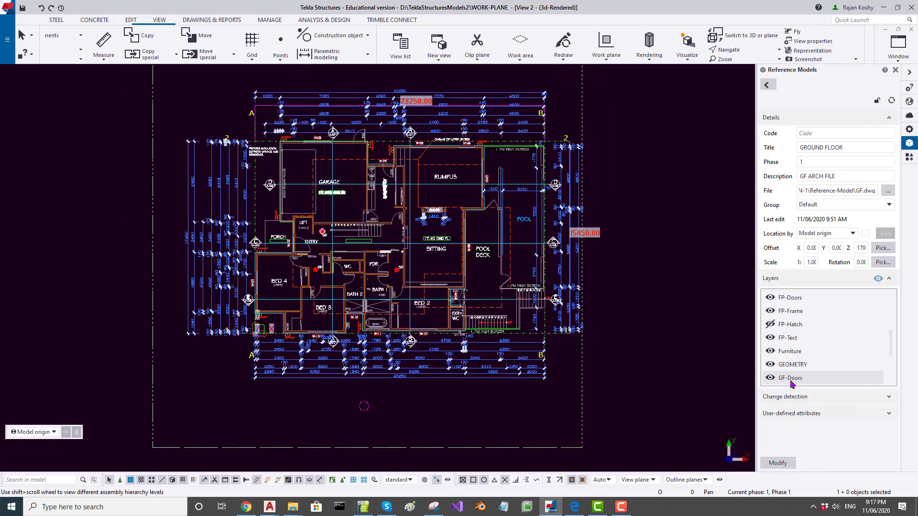
left_click(769, 364)
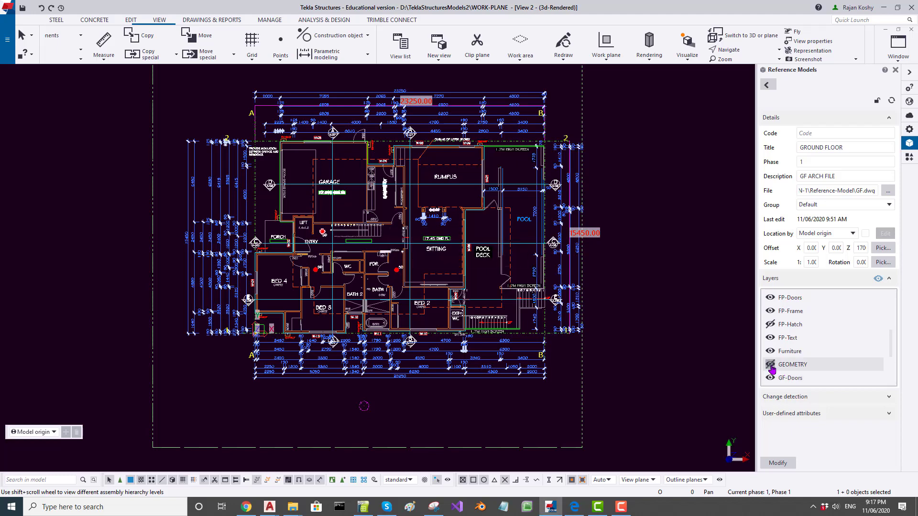
left_click(770, 378)
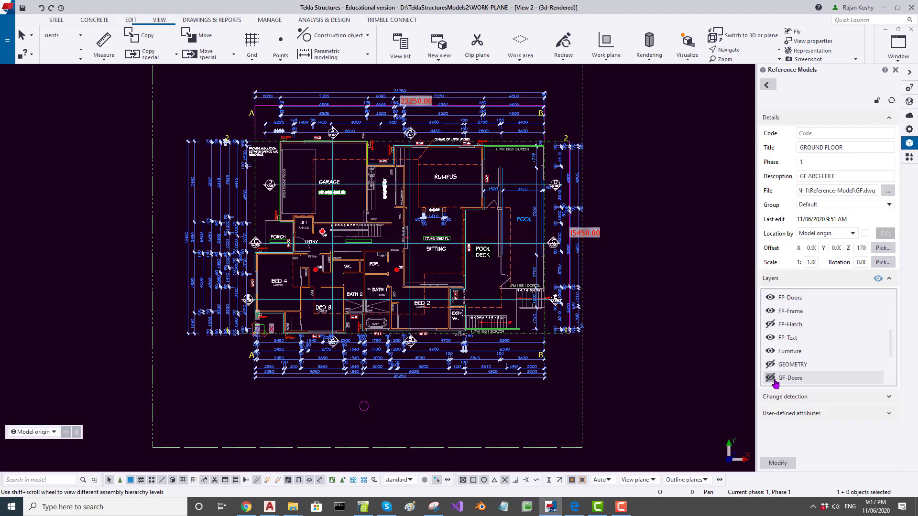
left_click(763, 379)
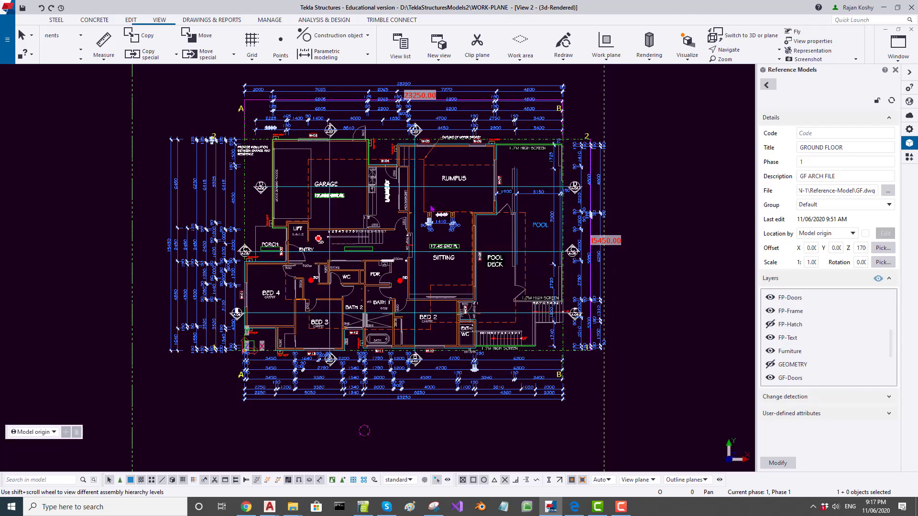
mouse_move(434, 151)
middle_mouse_down()
mouse_move(465, 165)
mouse_move(443, 180)
mouse_move(414, 166)
middle_mouse_up()
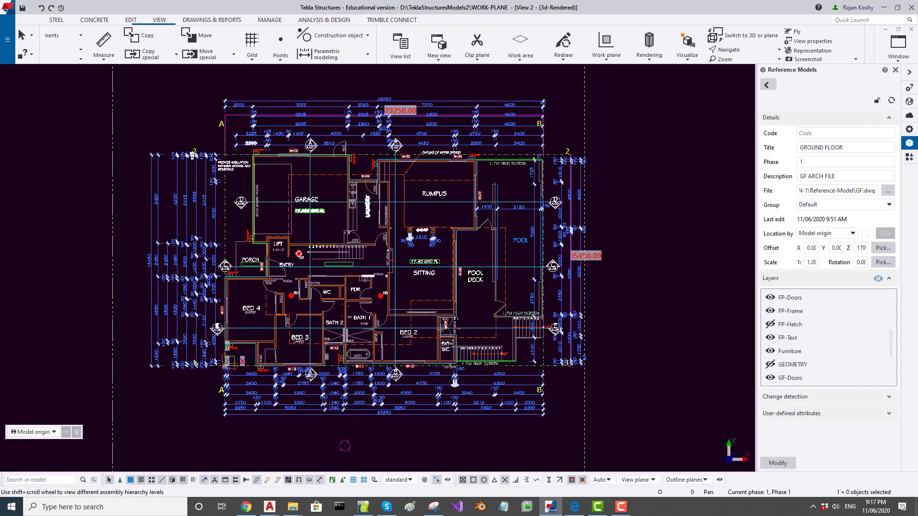
Step: Show all layers again, return to the model list, and toggle GROUND FLOOR off and back on
left_click(878, 278)
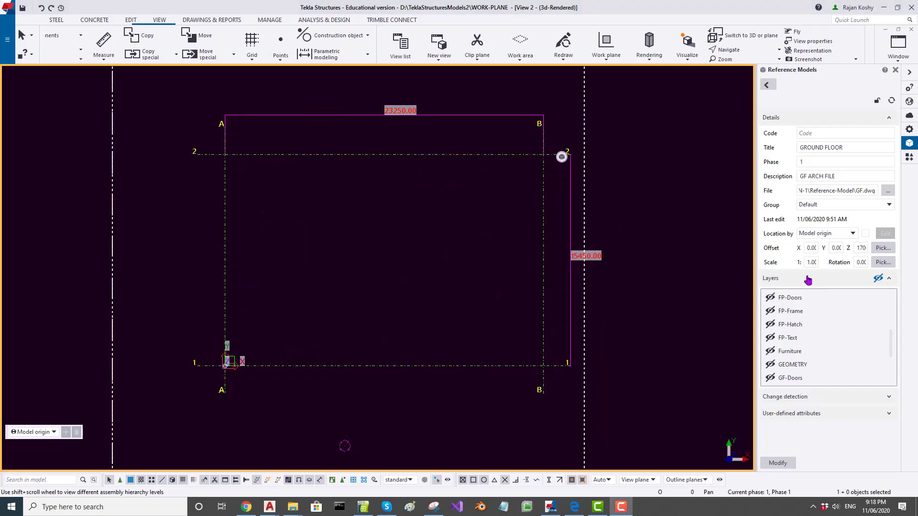
left_click(877, 279)
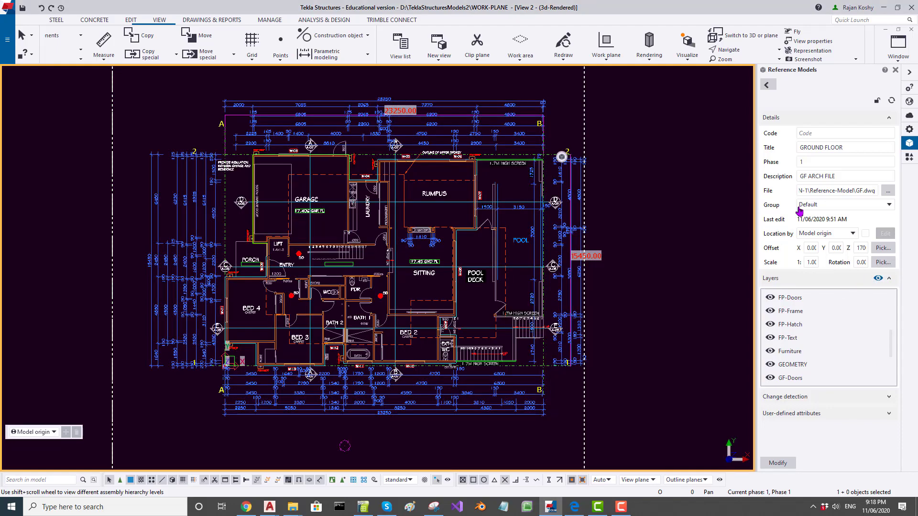
scroll(652, 127, "up", 2)
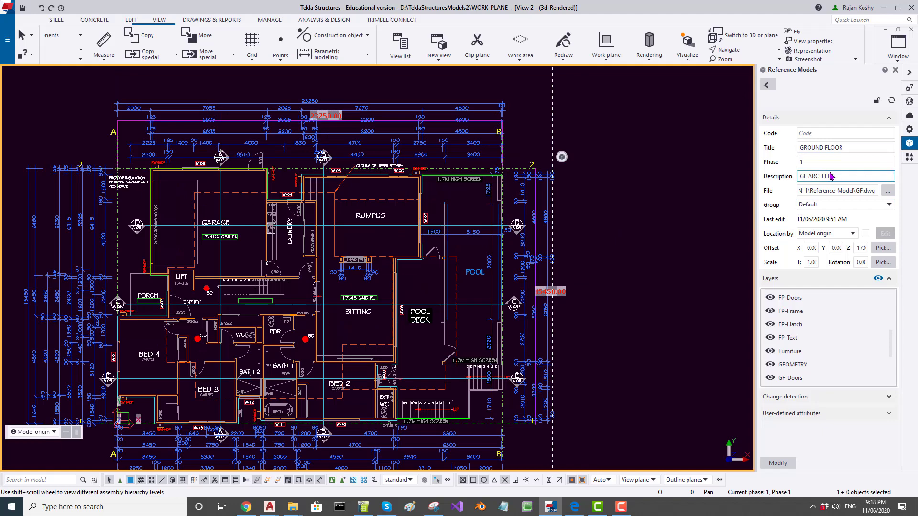
left_click(766, 85)
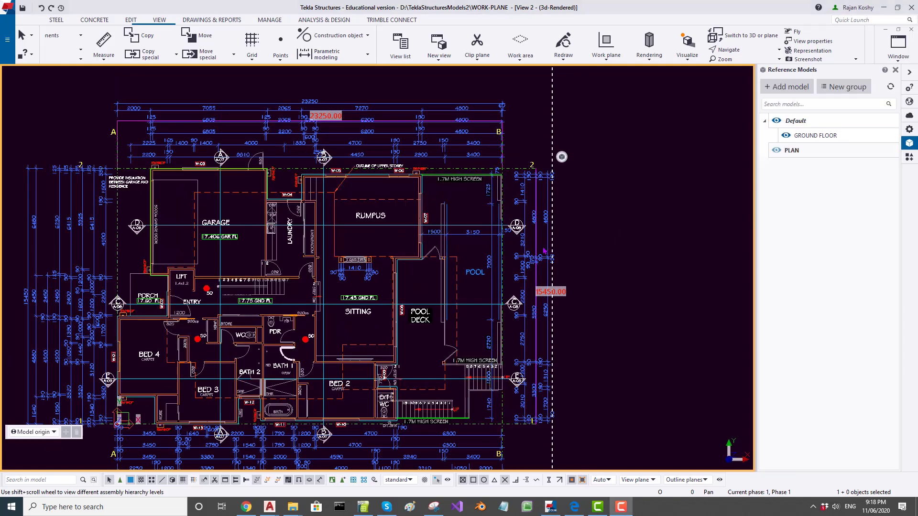
left_click(785, 137)
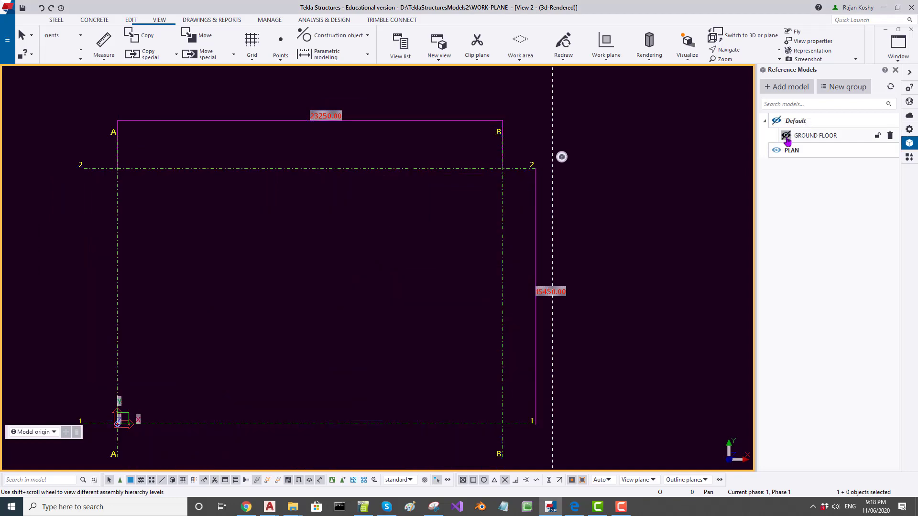
left_click(786, 137)
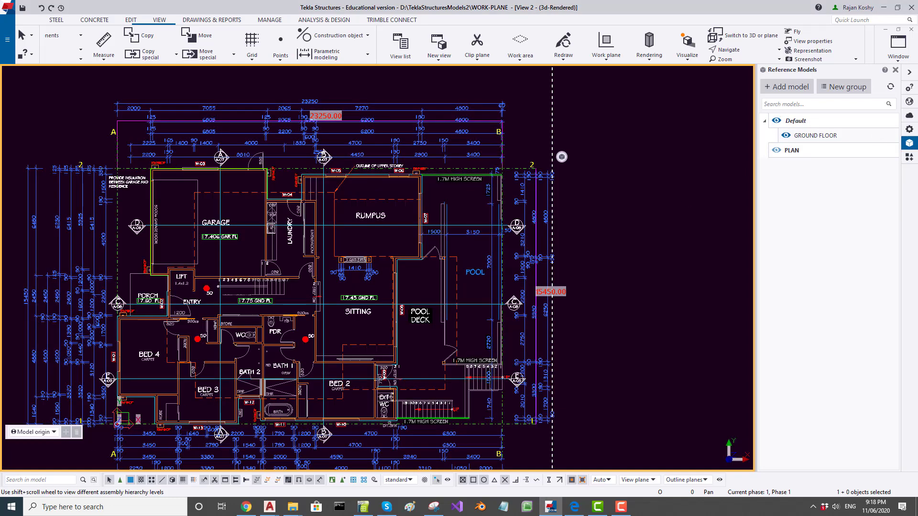
scroll(589, 284, "down", 2)
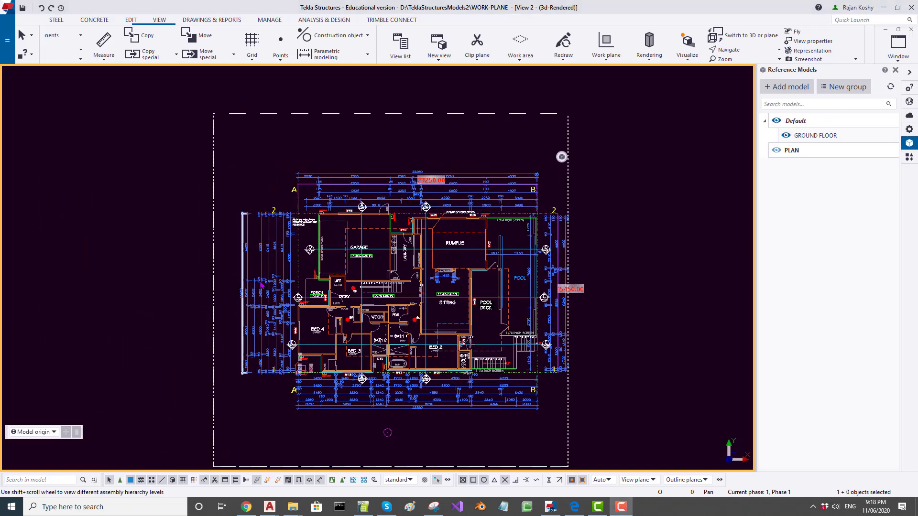
double_click(192, 276)
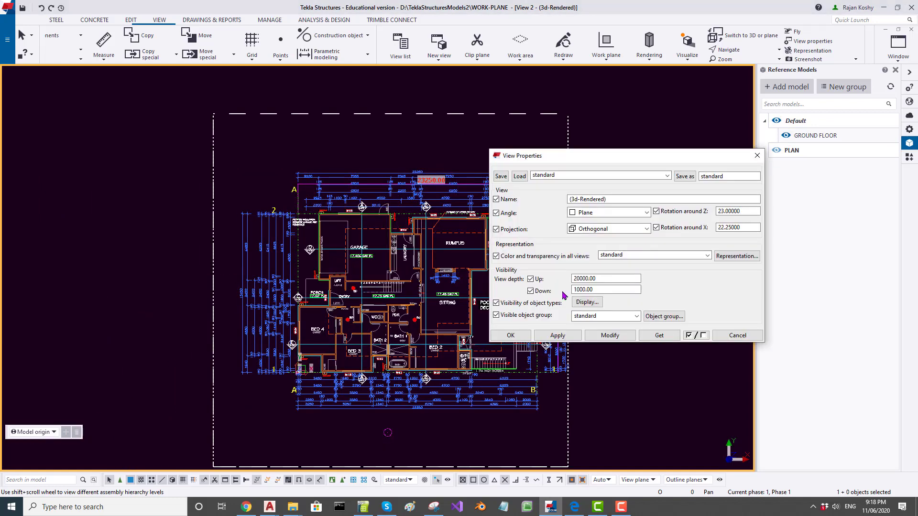
Step: Turn Reference objects display off and on again, then toggle the Default reference group off and on
left_click(584, 300)
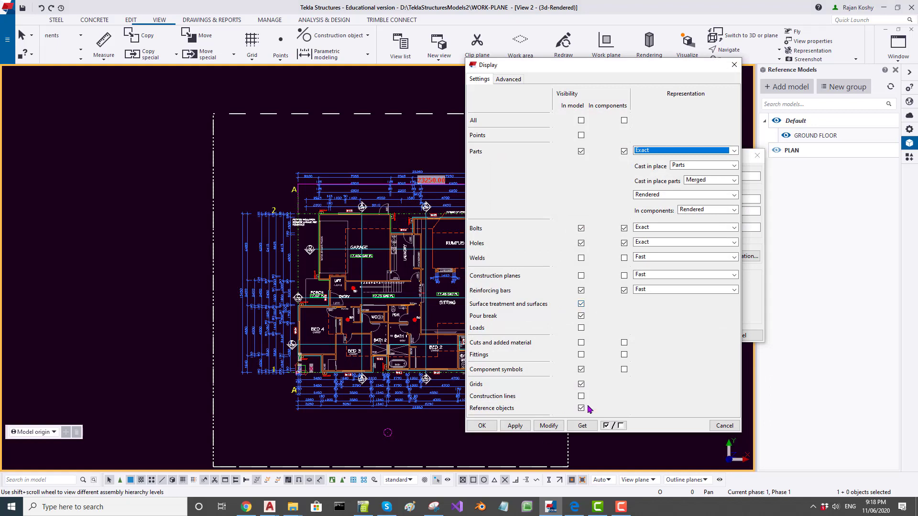
left_click(581, 409)
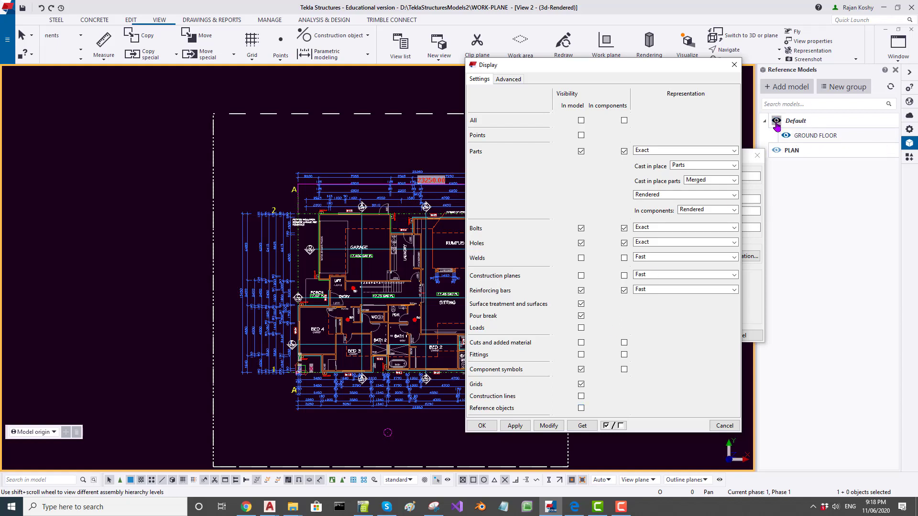
left_click(548, 425)
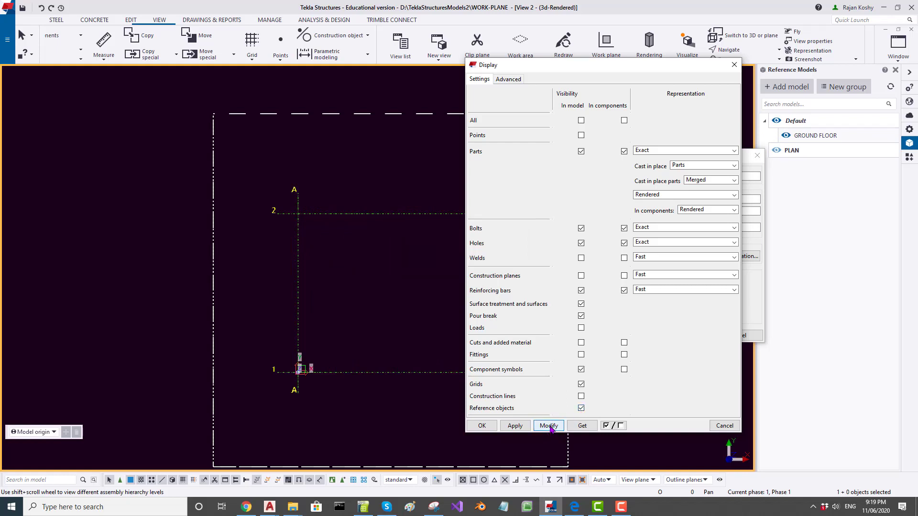
left_click(549, 427)
left_click(723, 426)
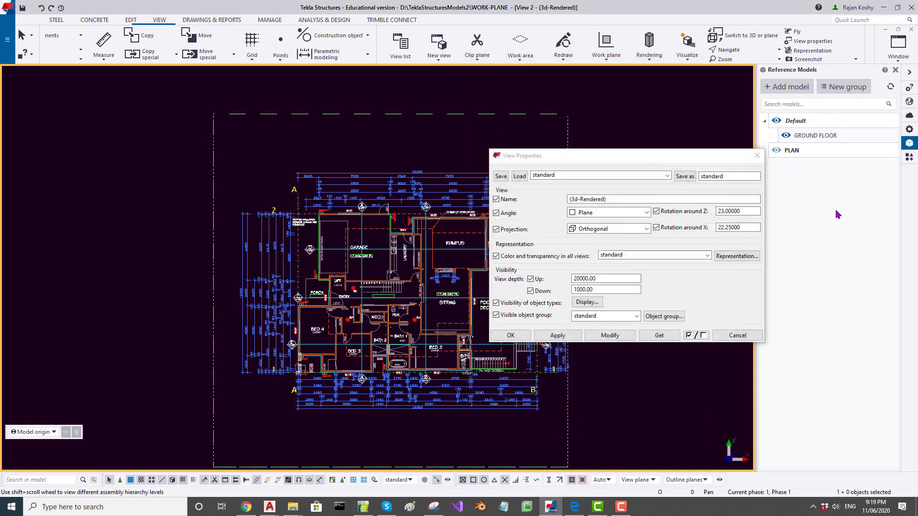
left_click(776, 121)
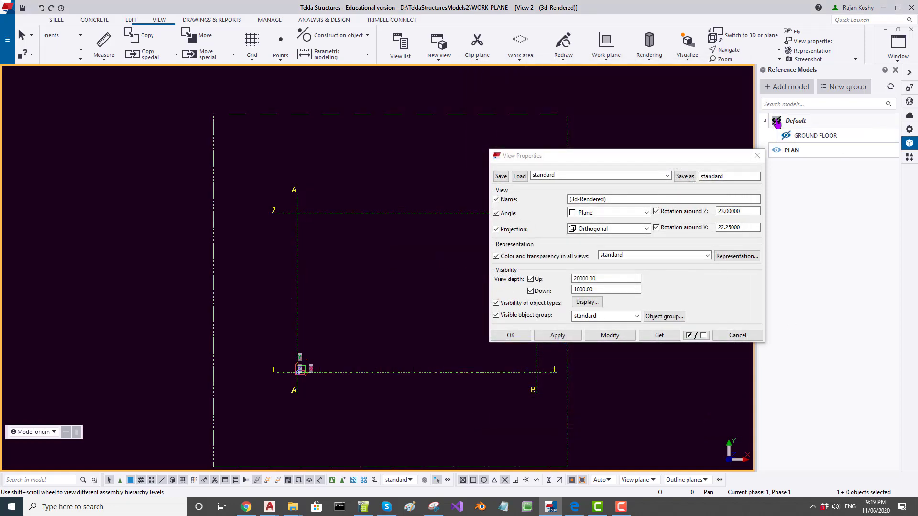
left_click(777, 121)
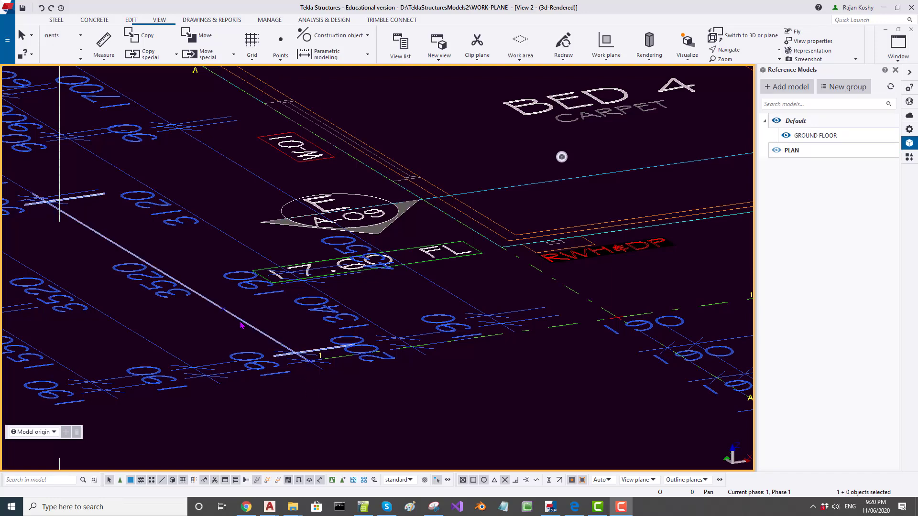
Step: Place a point at any position on a grid line, snapping to nearest points
left_click(280, 55)
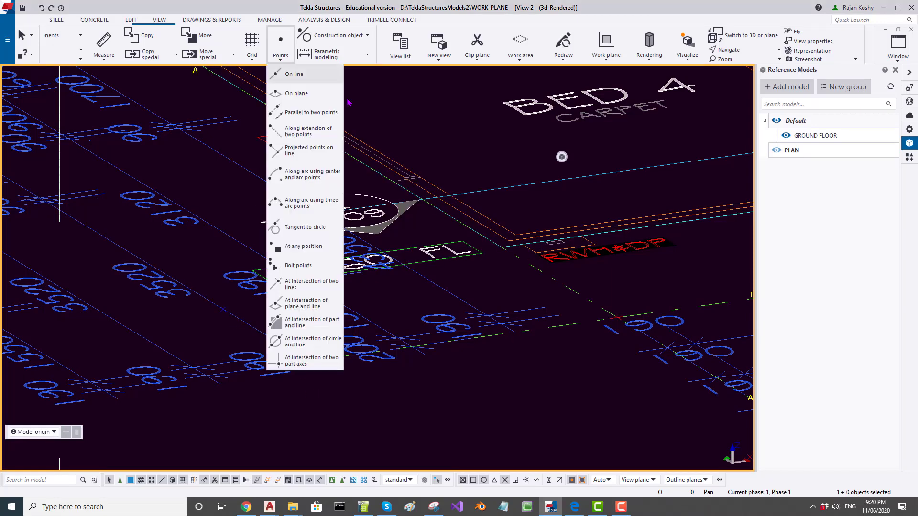
left_click(302, 250)
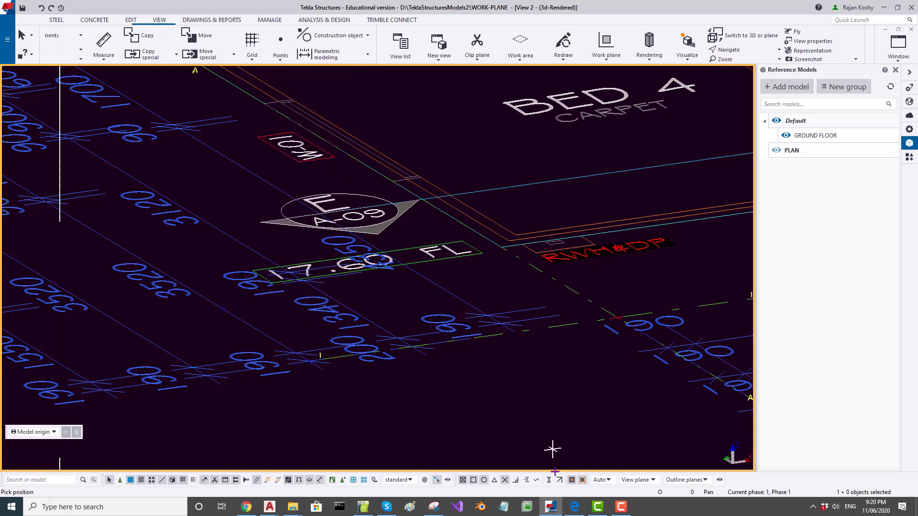
left_click(549, 480)
left_click(251, 326)
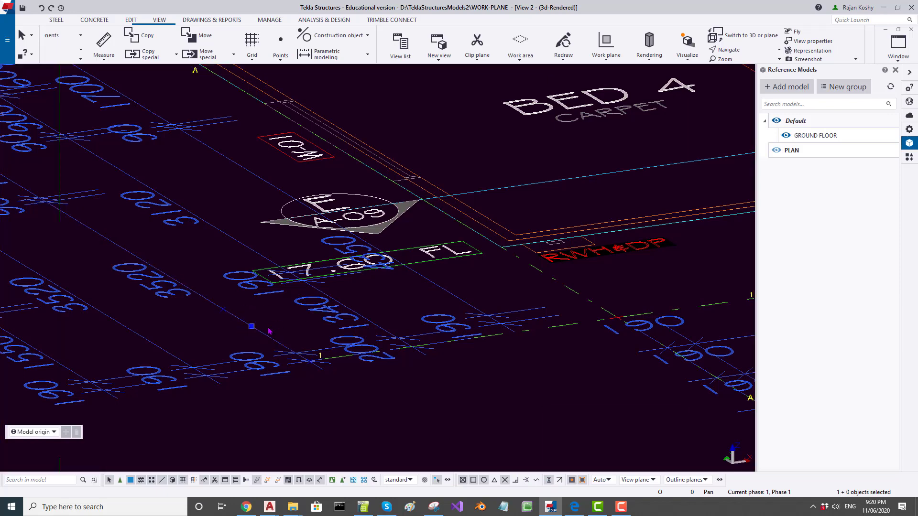
Step: Inquire the point's coordinates and copy its z value 17000.00
right_click(270, 326)
left_click(309, 166)
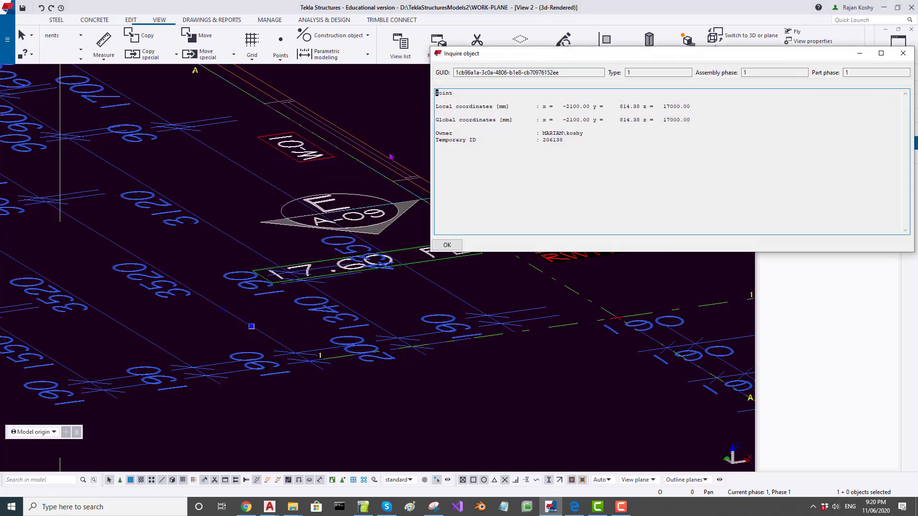
left_click_drag(663, 109, 717, 109)
key("ctrl+c")
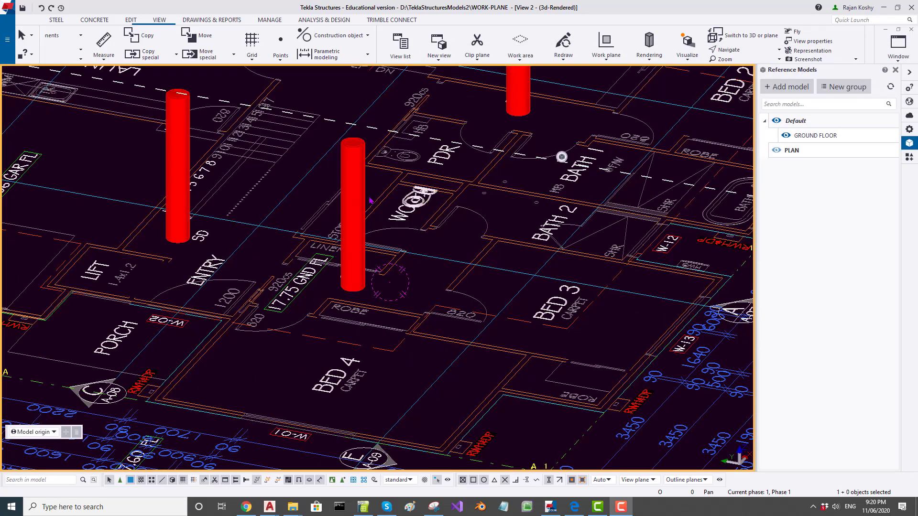
Step: Switch View 2 from the tilted 3D view to flat plan view and zoom out over the garage
scroll(413, 200, "up", 5)
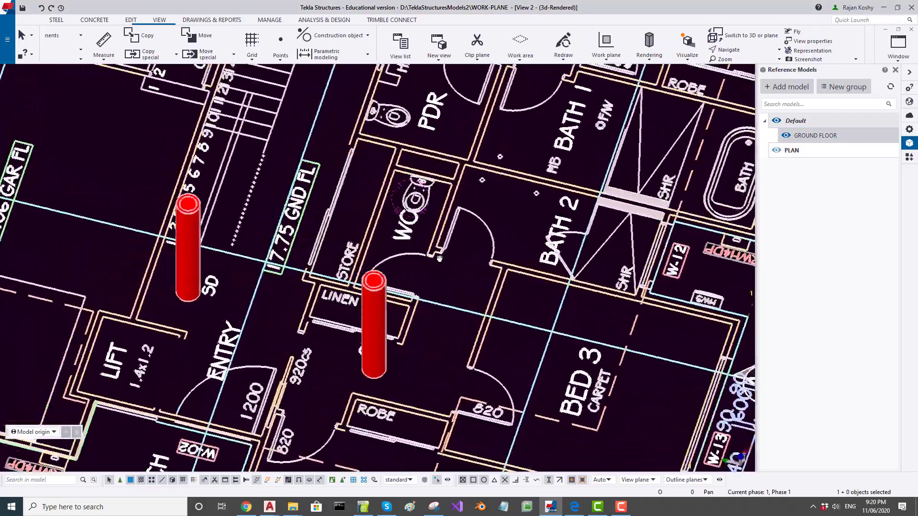
scroll(307, 247, "down", 8)
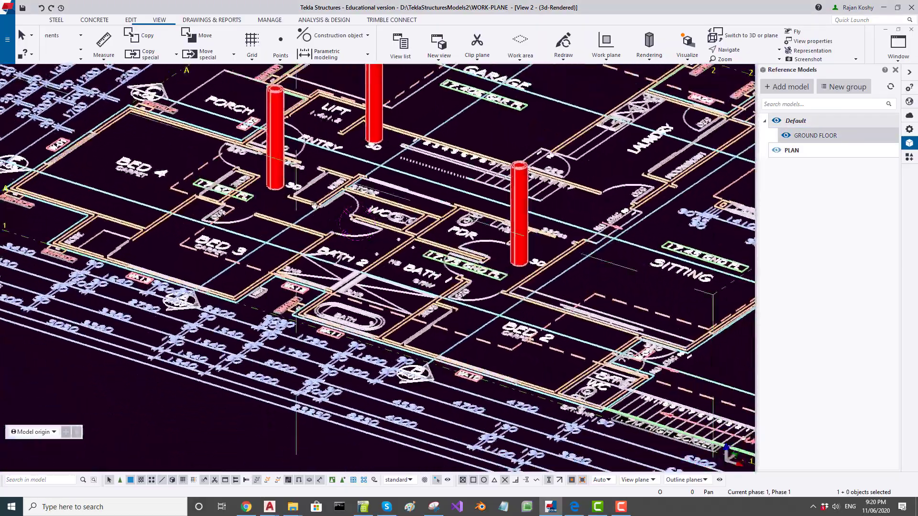
middle_click_drag(314, 206, 427, 227, "ctrl")
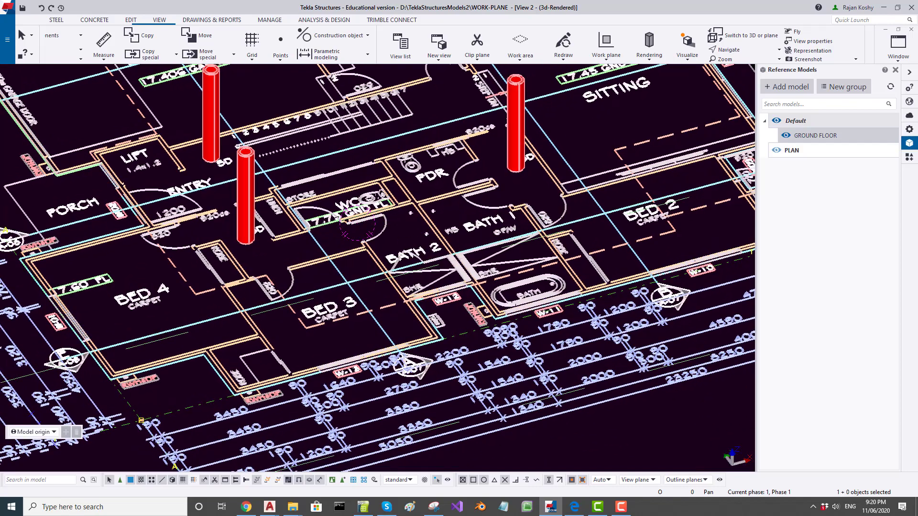
key("ctrl+p")
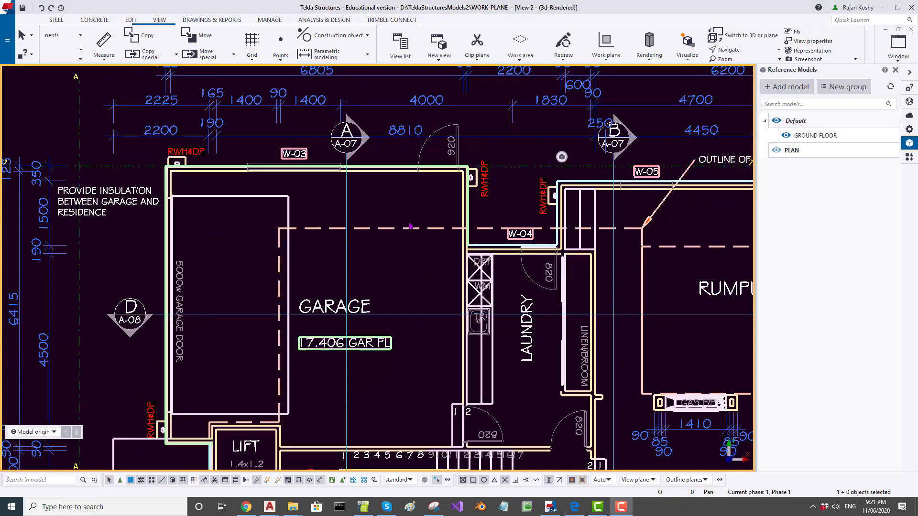
scroll(389, 196, "down", 2)
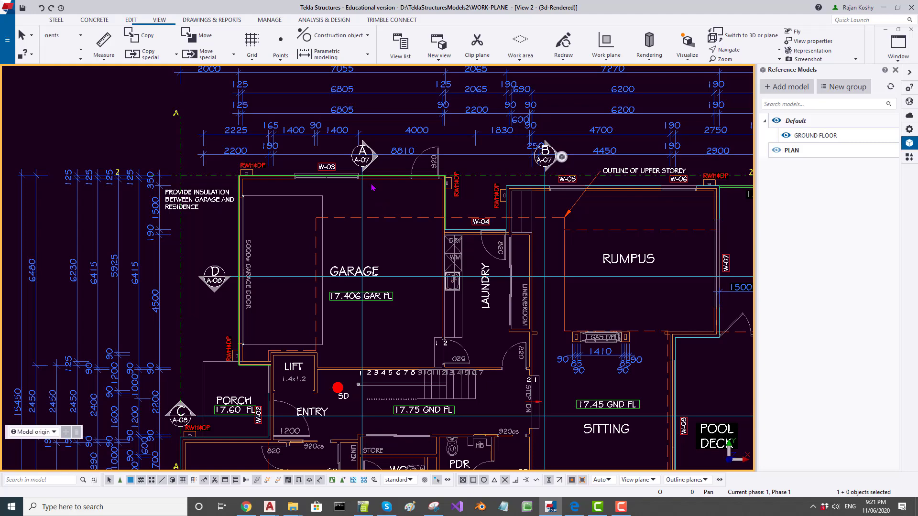
Step: Create section View 3 through two grid-intersection points across grids 2–1
left_click(159, 20)
left_click(439, 61)
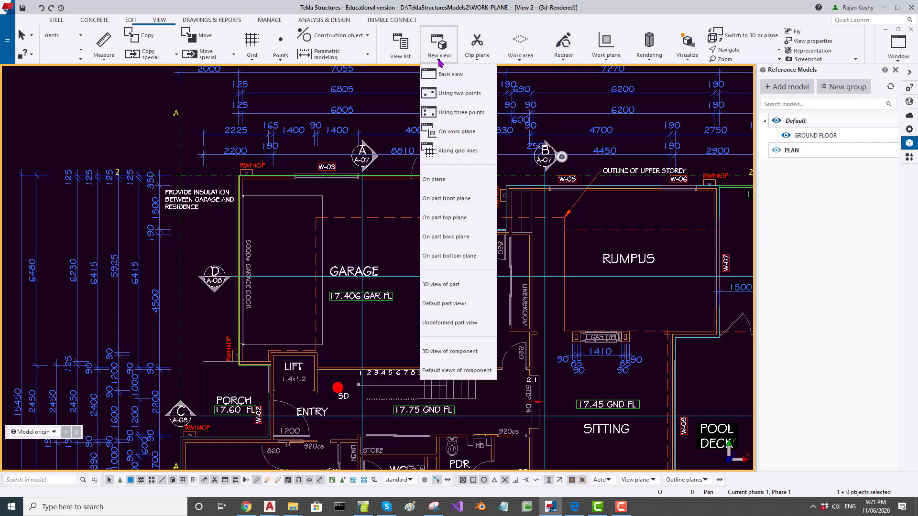
left_click(466, 94)
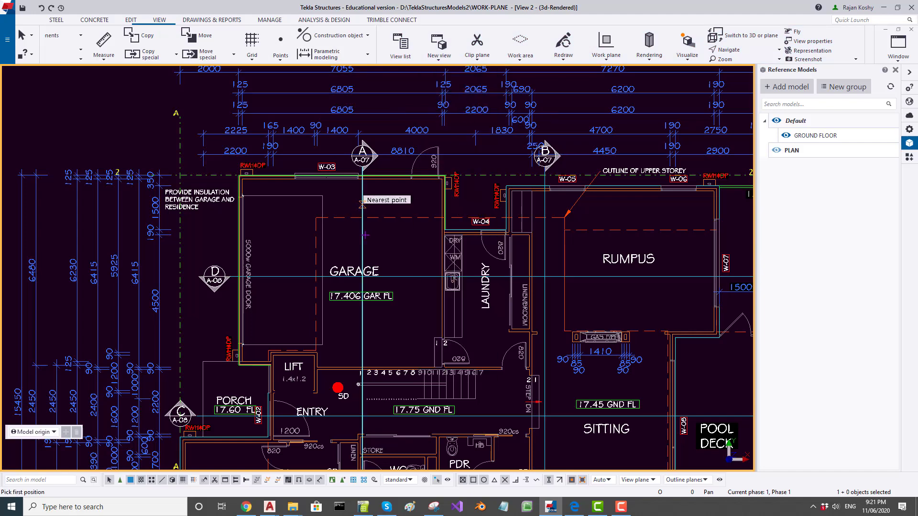
left_click(362, 204)
left_click(359, 328)
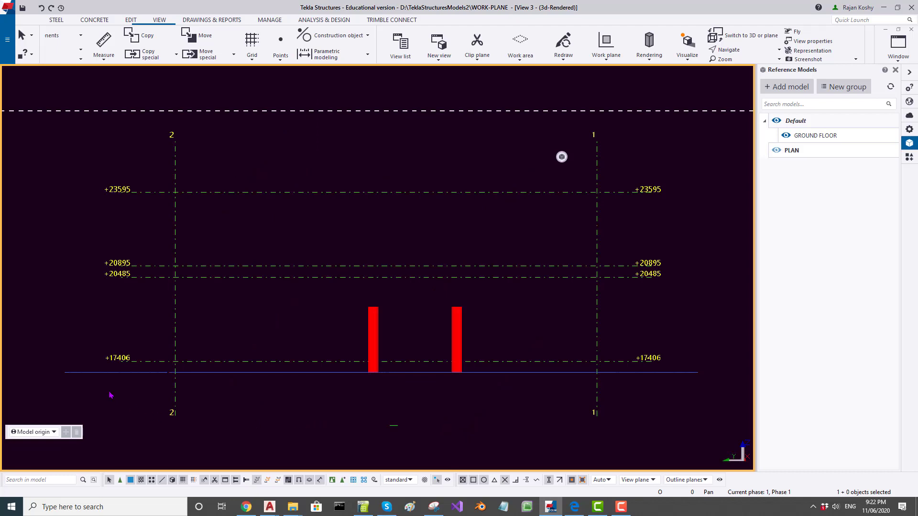
Step: Start a new reference model and choose SECTION-A.dwg as its file
left_click(784, 91)
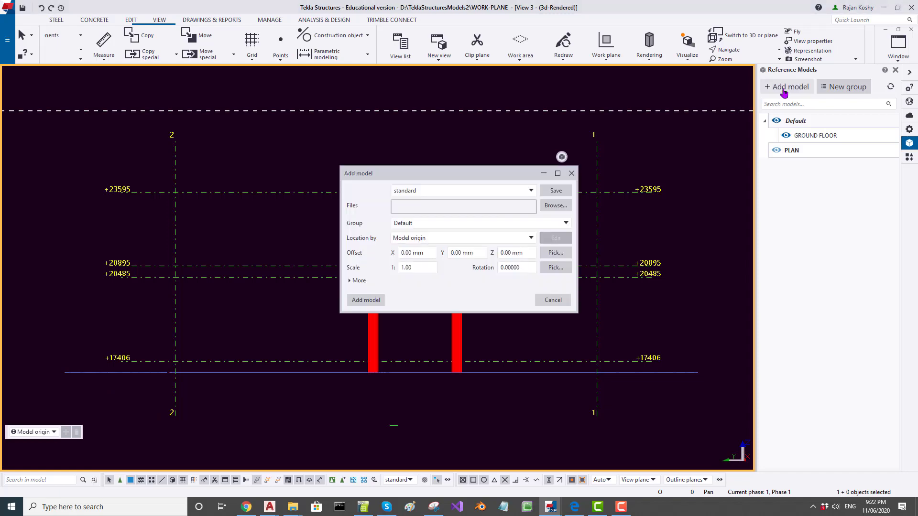
left_click(555, 205)
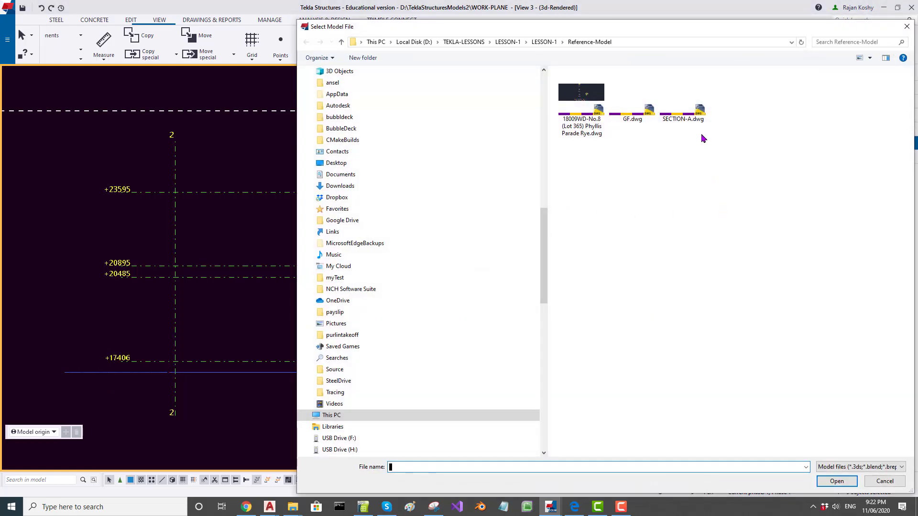
left_click(694, 109)
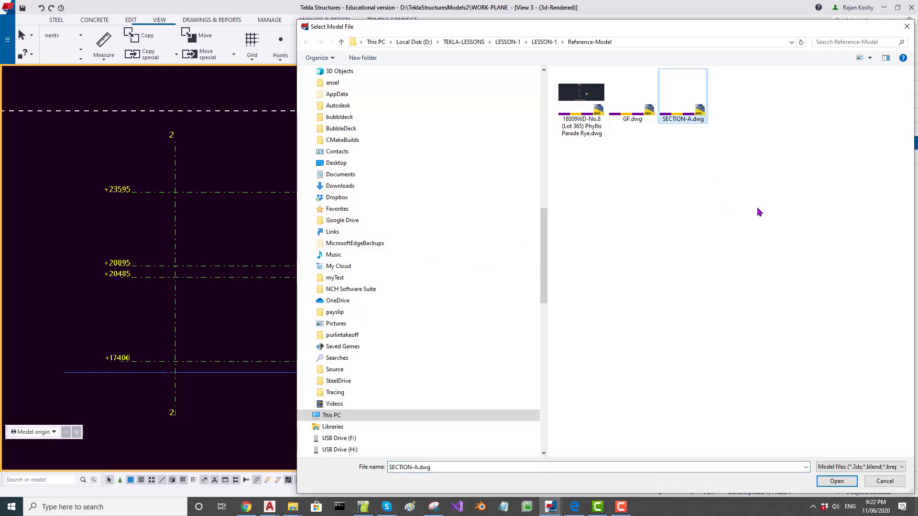
left_click(838, 481)
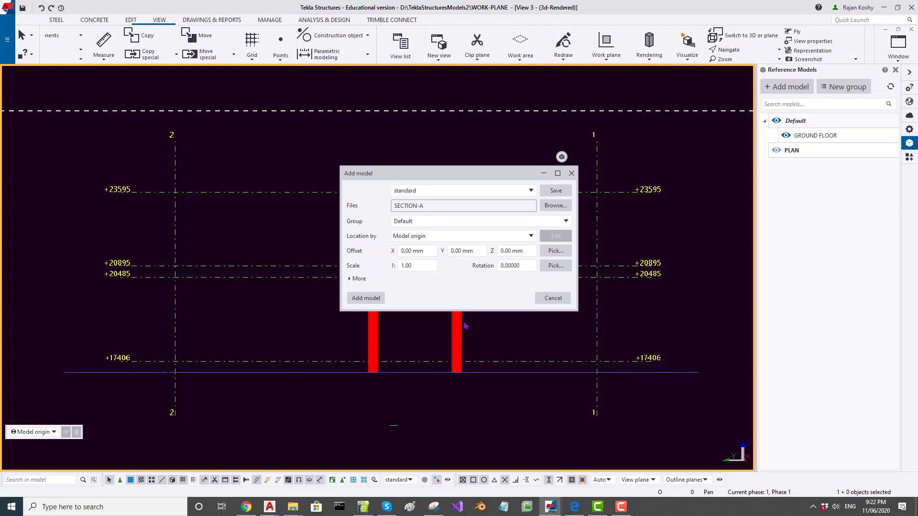
Step: Keep location by model origin and pick the offset at grid 2 on level +17406
left_click(531, 238)
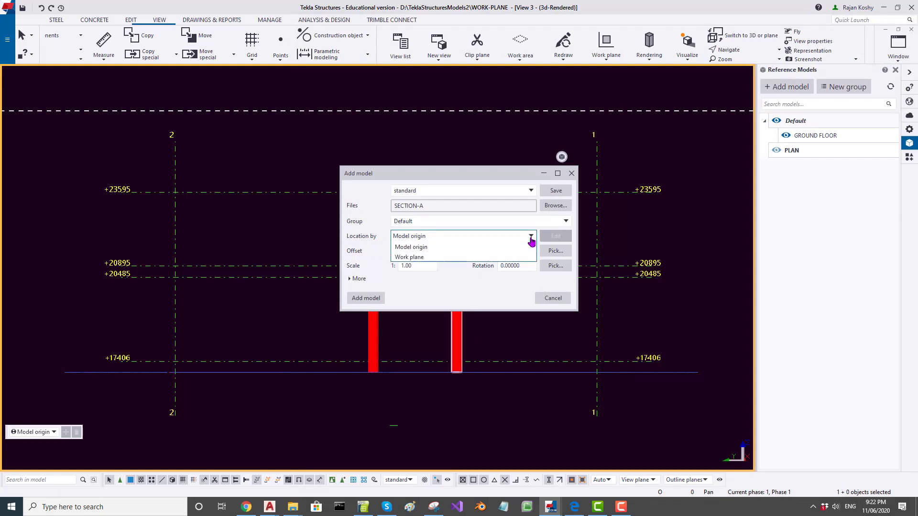
left_click(530, 237)
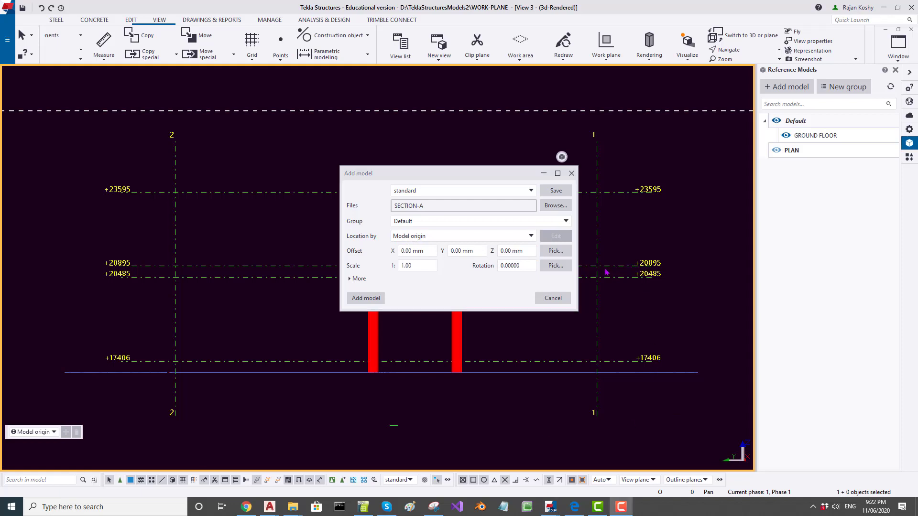
left_click(556, 252)
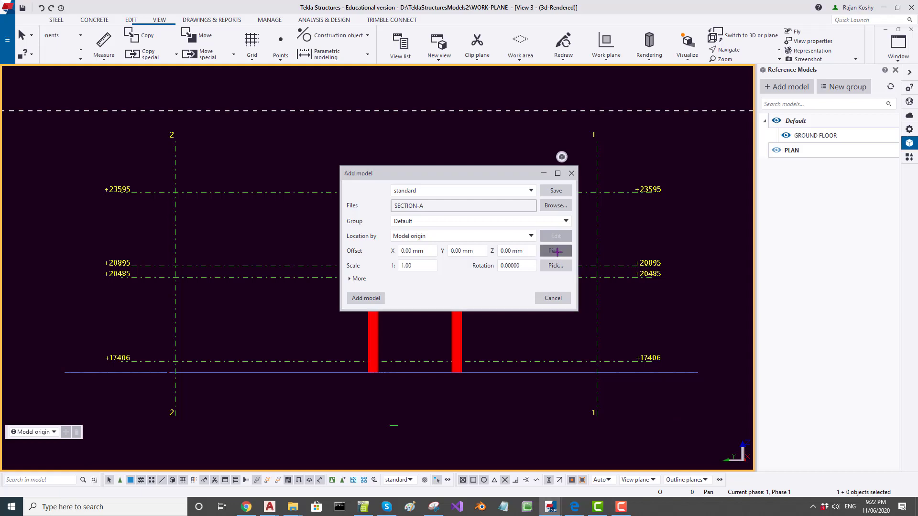
left_click(175, 362)
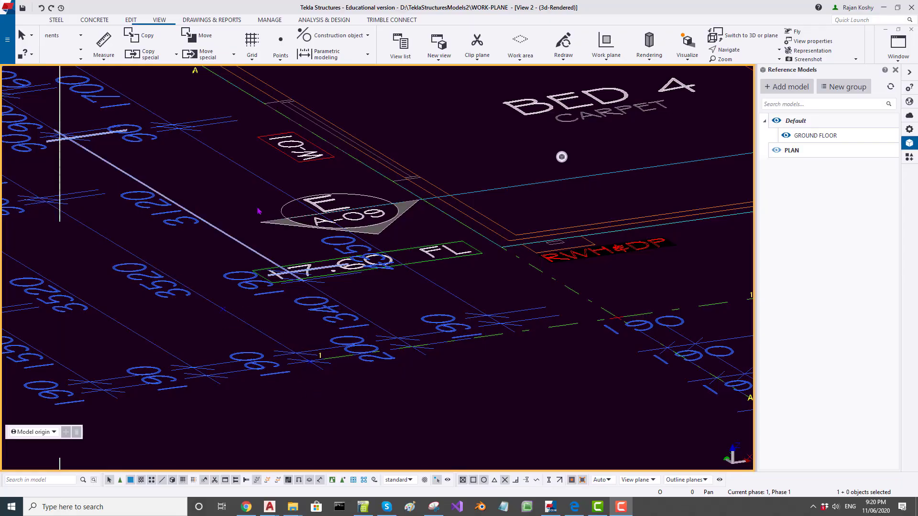
Step: Place a point at any position on the floor-plan drawing with snapping enabled
left_click(283, 57)
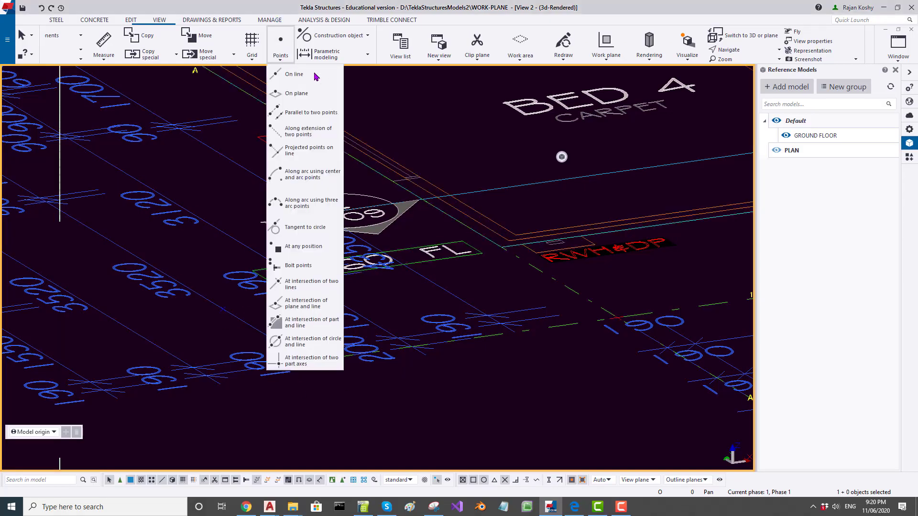
left_click(301, 252)
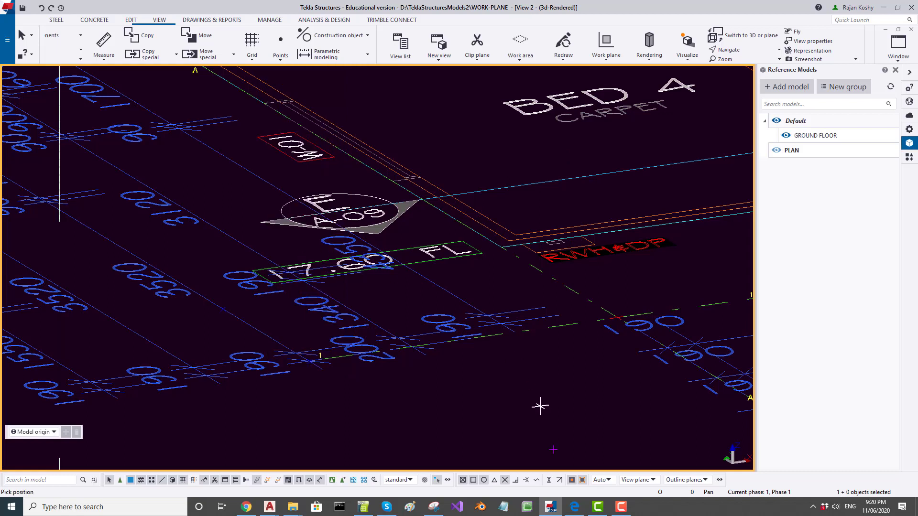
left_click(549, 480)
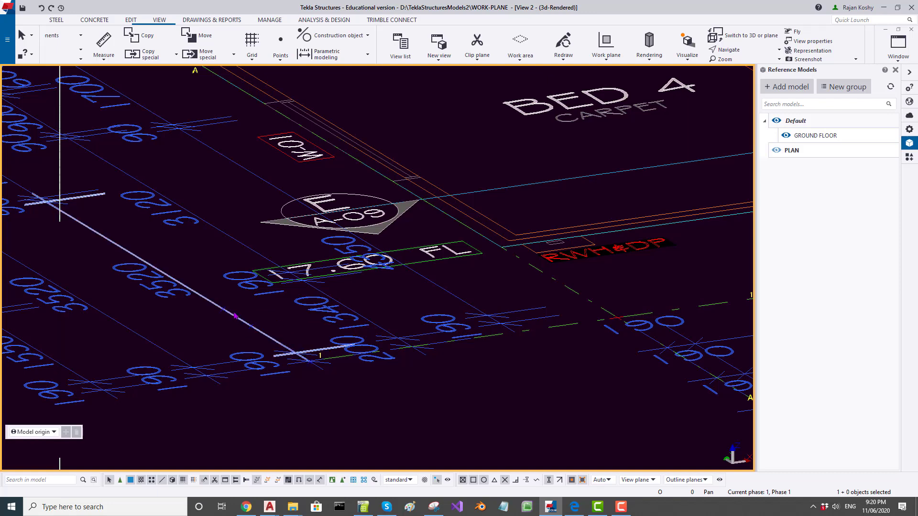
left_click(251, 326)
Step: Inquire the new point and select its z coordinate, 17000.00
right_click(273, 327)
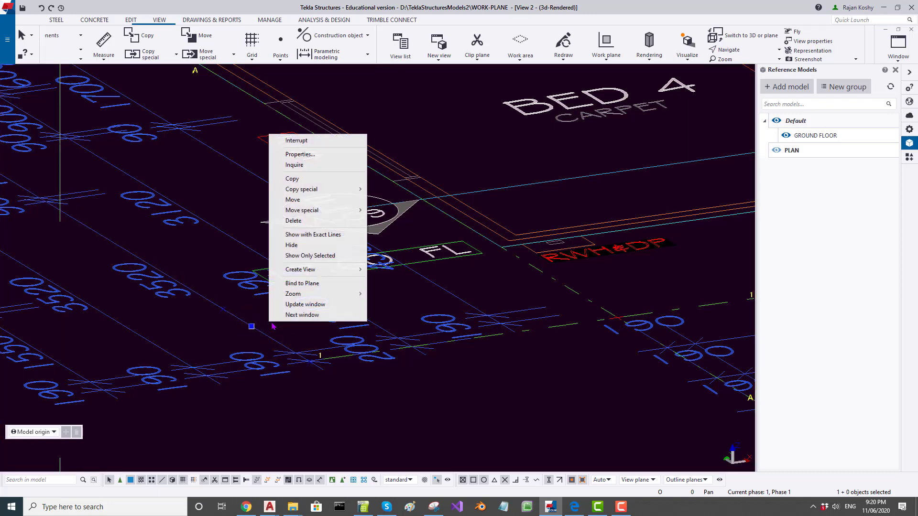
left_click(311, 166)
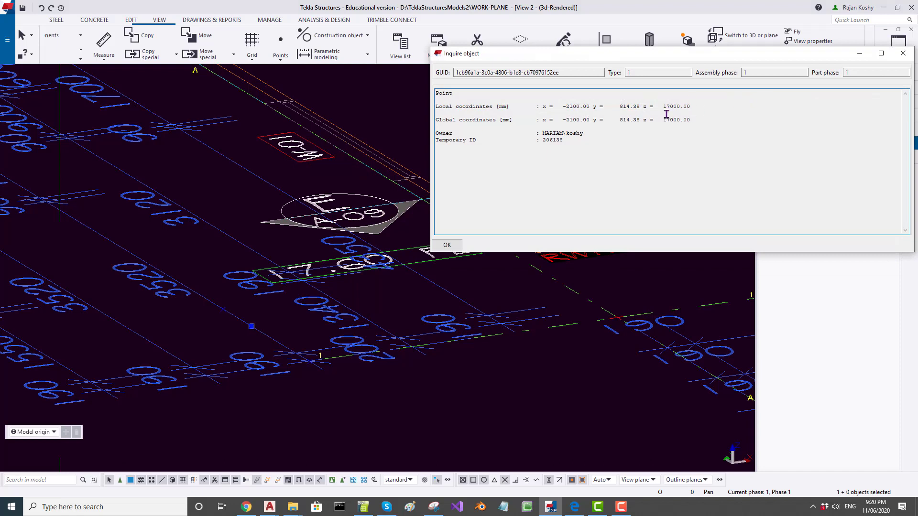
left_click_drag(663, 110, 717, 110)
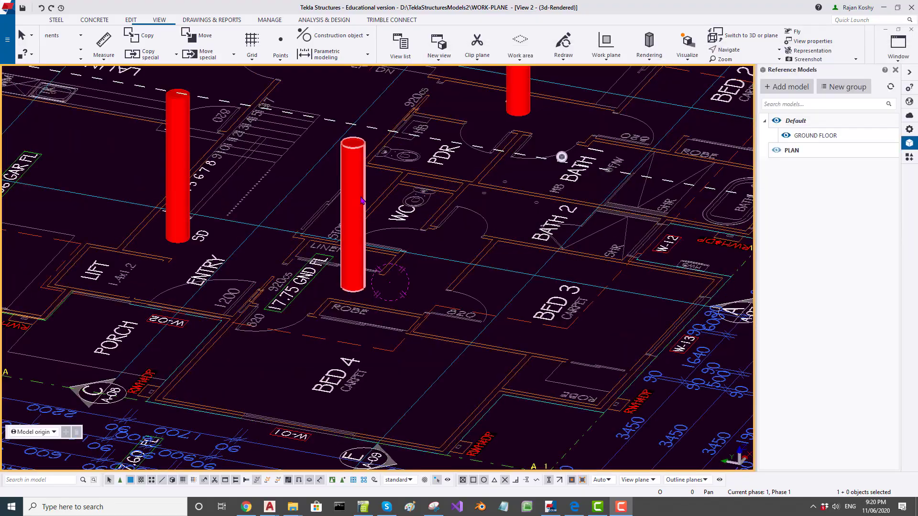
Step: Orbit the 3D view, then switch to flat plan view and zoom out over the garage area
scroll(413, 200, "up", 5)
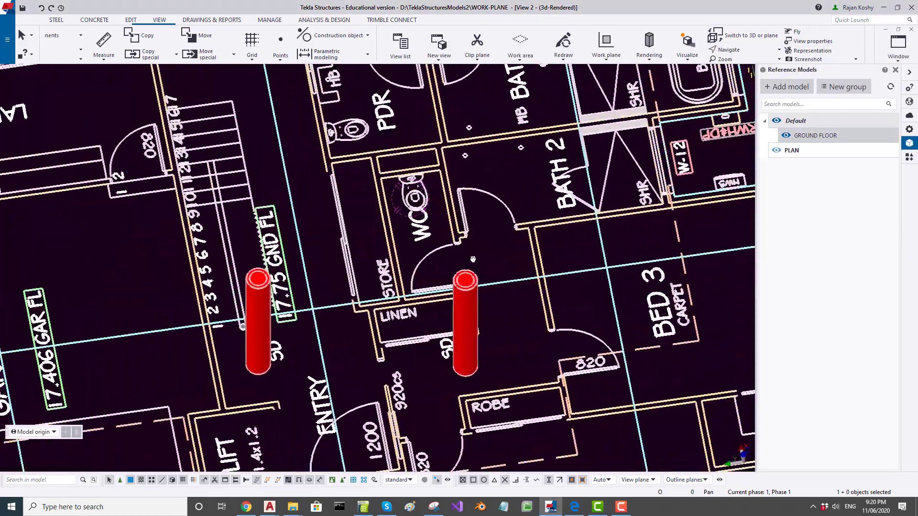
scroll(325, 254, "down", 5)
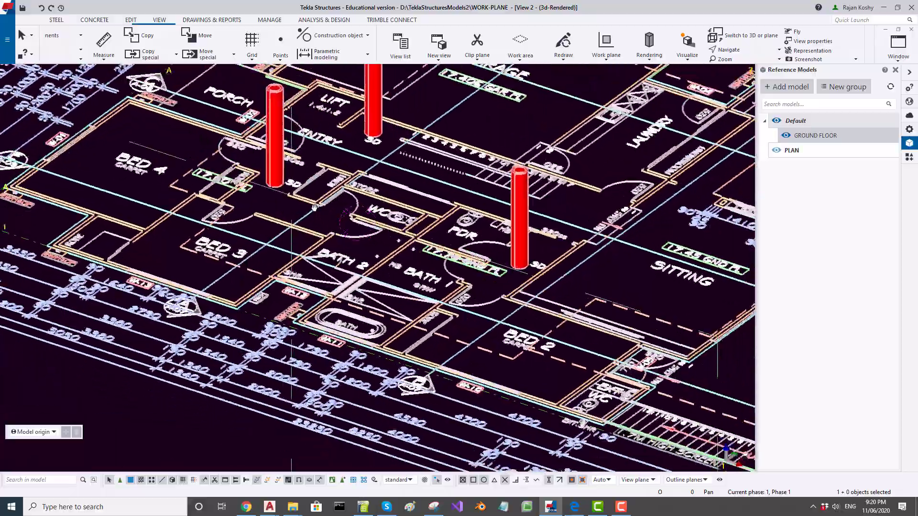
middle_click_drag(314, 207, 304, 205)
scroll(304, 205, "up", 5)
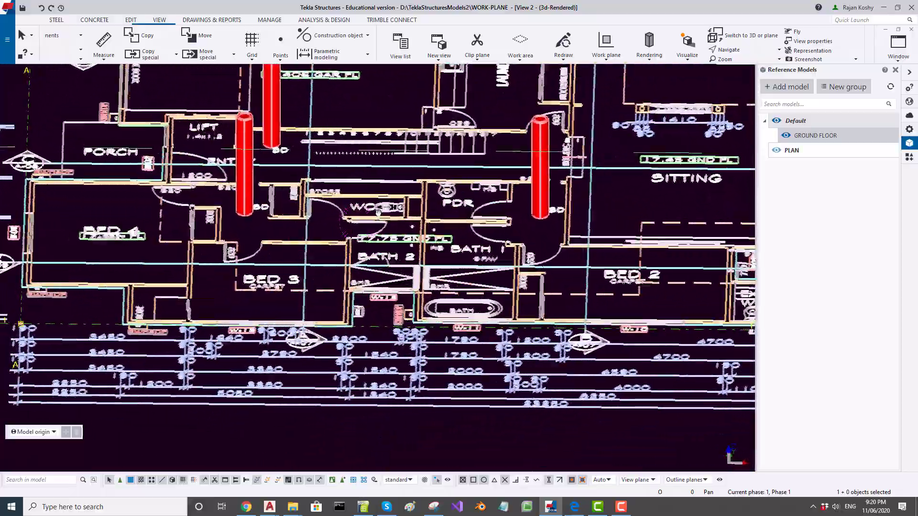
scroll(399, 214, "up", 5)
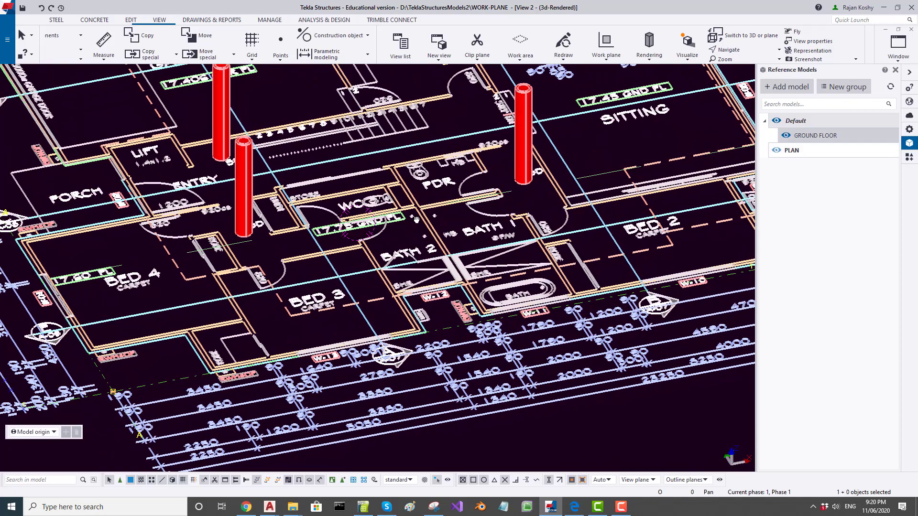
middle_click_drag(424, 225, 285, 303, "ctrl")
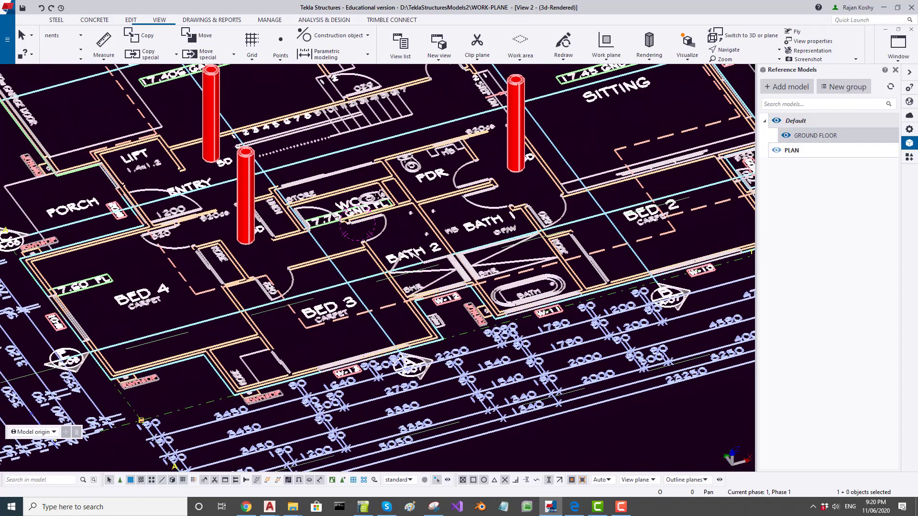
key("ctrl+p")
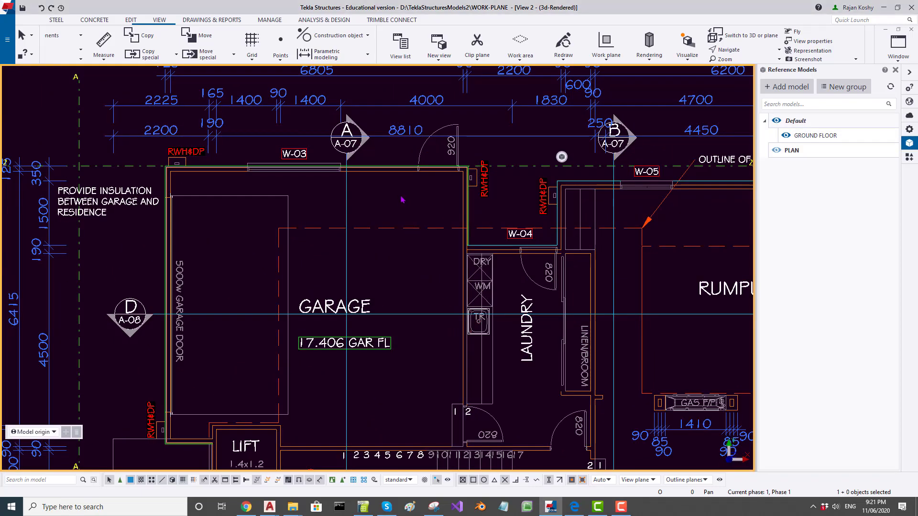
scroll(388, 195, "down", 2)
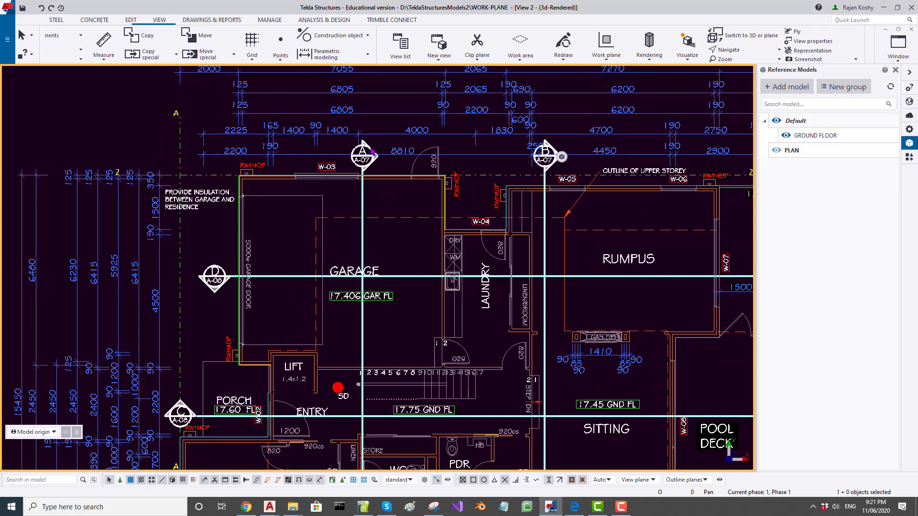
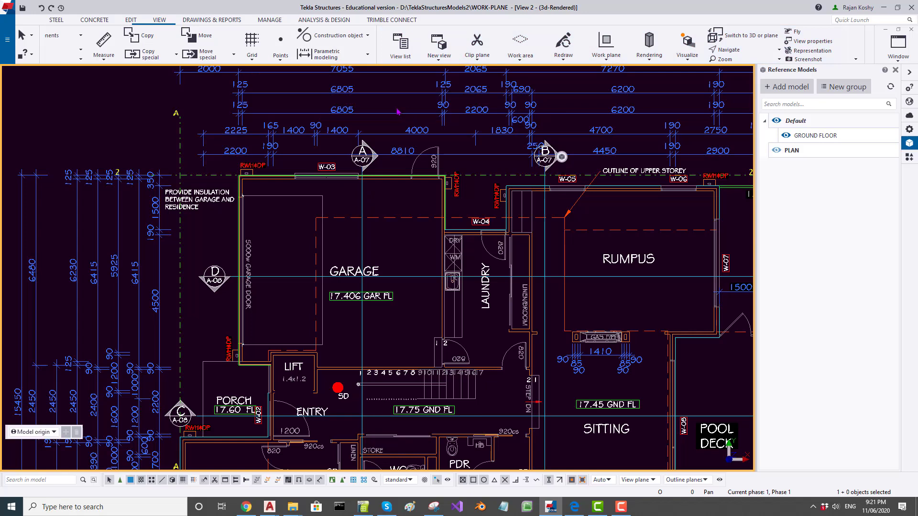
Step: Create View 3 from two points along the grid line, showing grids 1–2 and levels +17406 to +23595
left_click(439, 60)
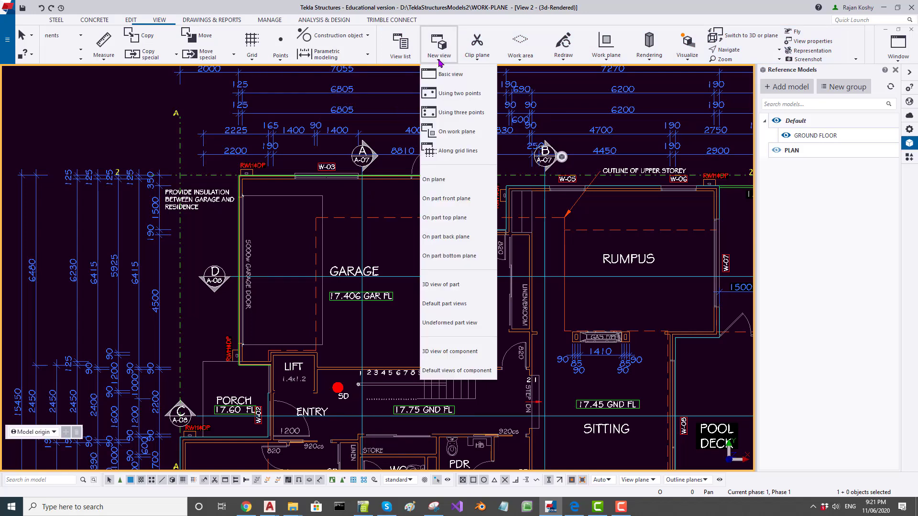
left_click(466, 94)
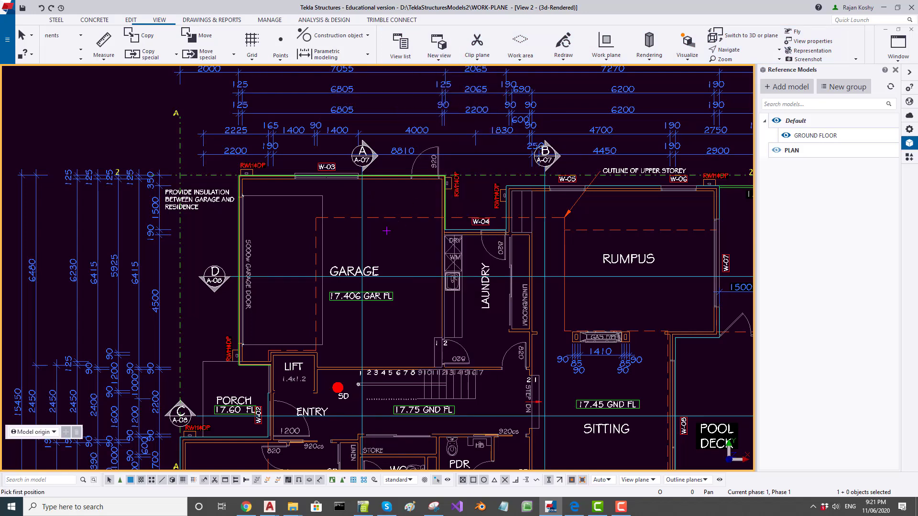
left_click(362, 216)
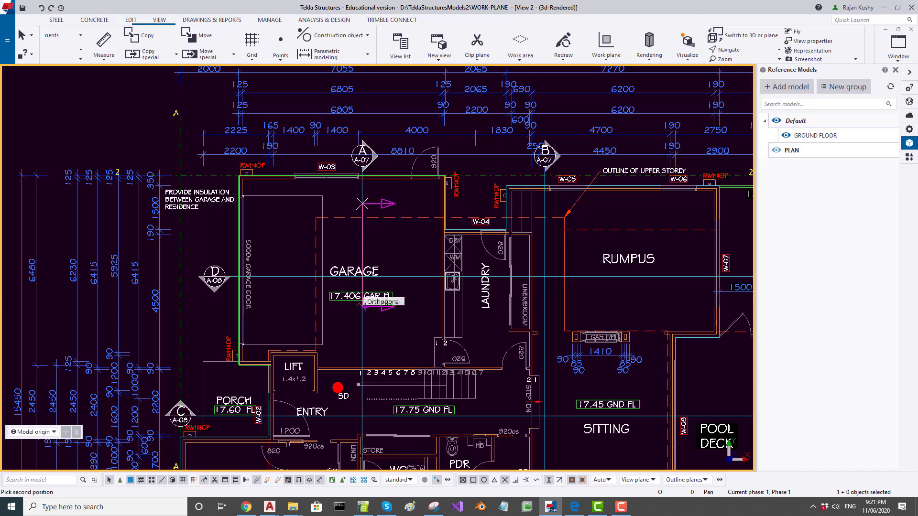
left_click(362, 326)
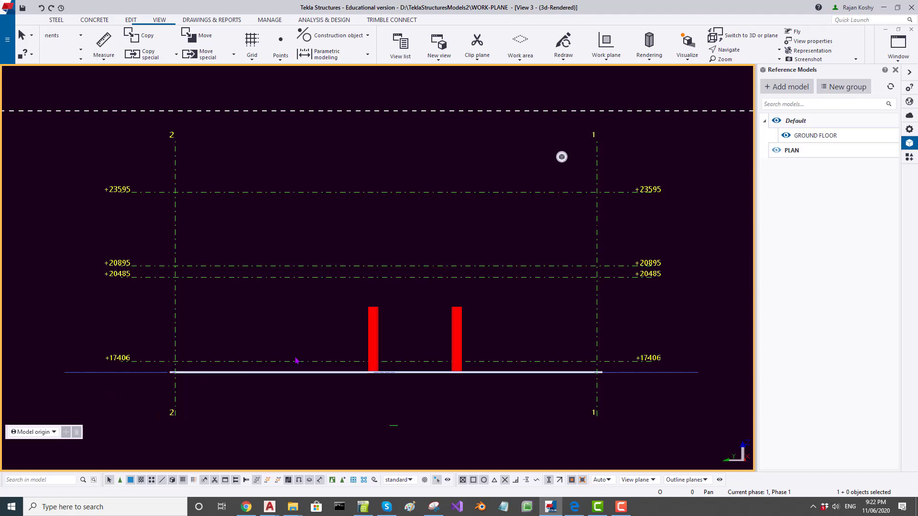
Step: Choose SECTION-A.dwg as a new reference file and pick the grid 2 / +17406 intersection as its offset
left_click(784, 92)
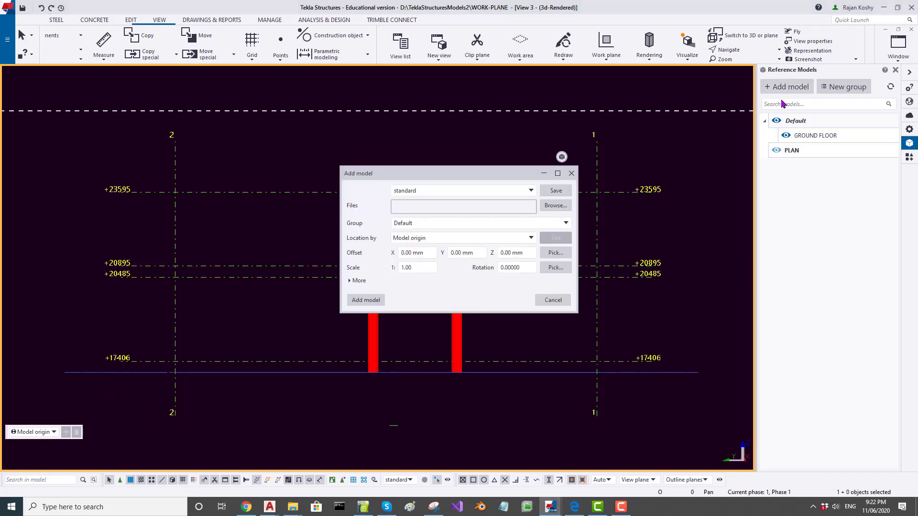
left_click(553, 205)
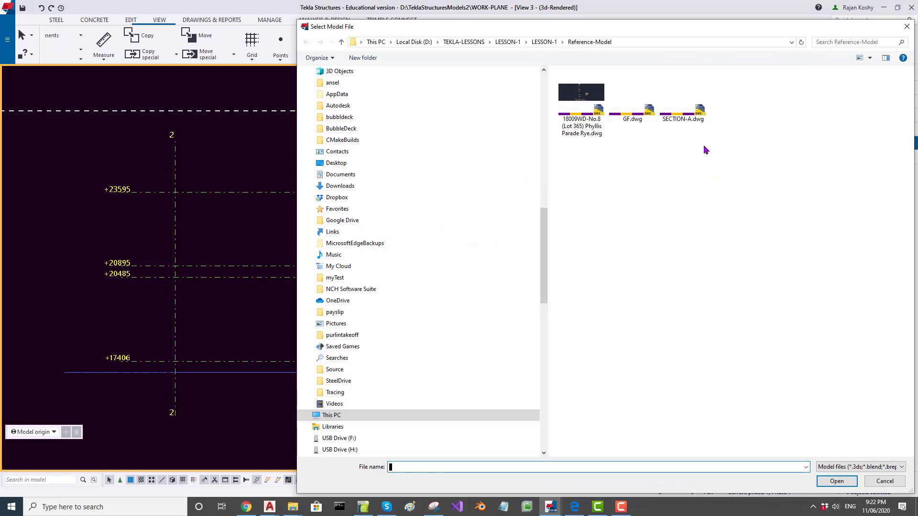
left_click(694, 109)
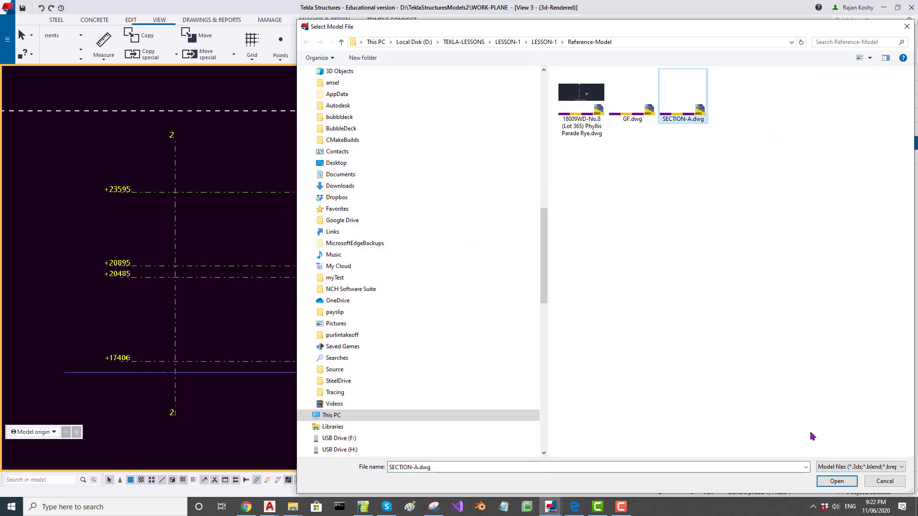
left_click(833, 481)
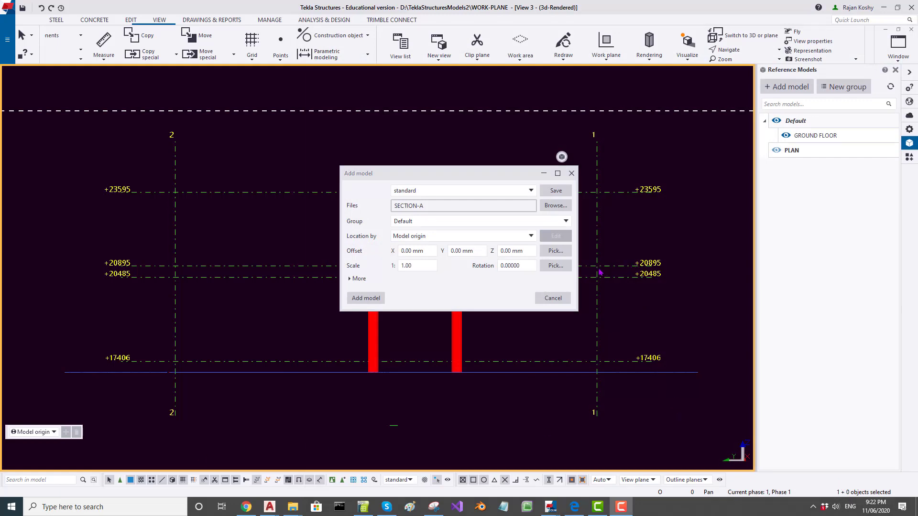
left_click(556, 253)
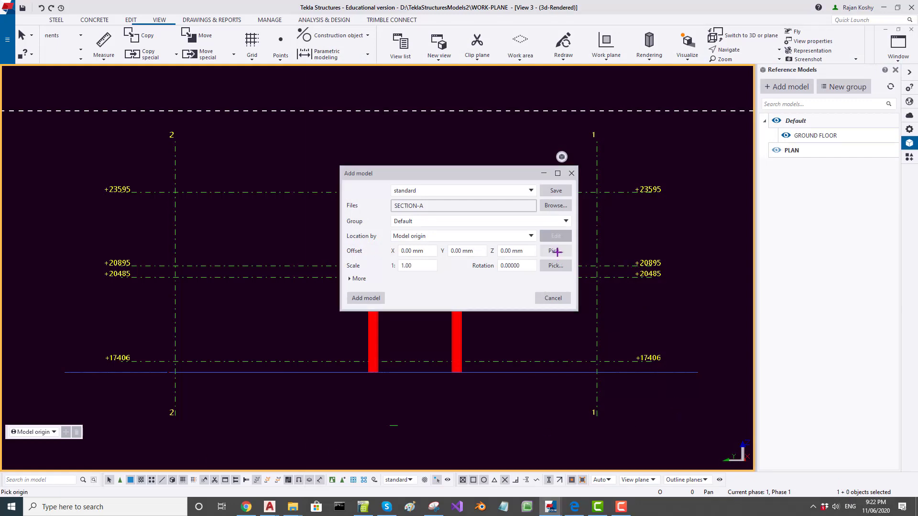
left_click(175, 361)
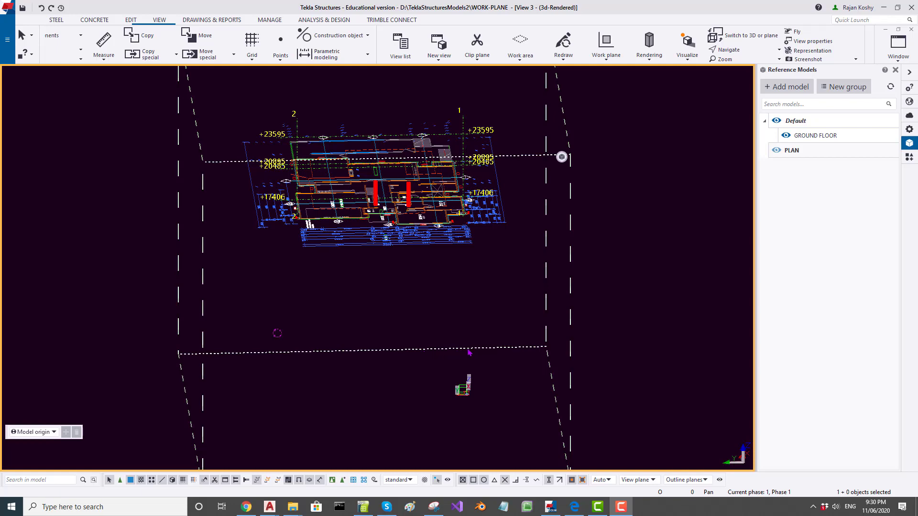
Step: Orbit the 3D floor plan and create a work plane parallel to the view plane
middle_click_drag(469, 353, 496, 353, "ctrl")
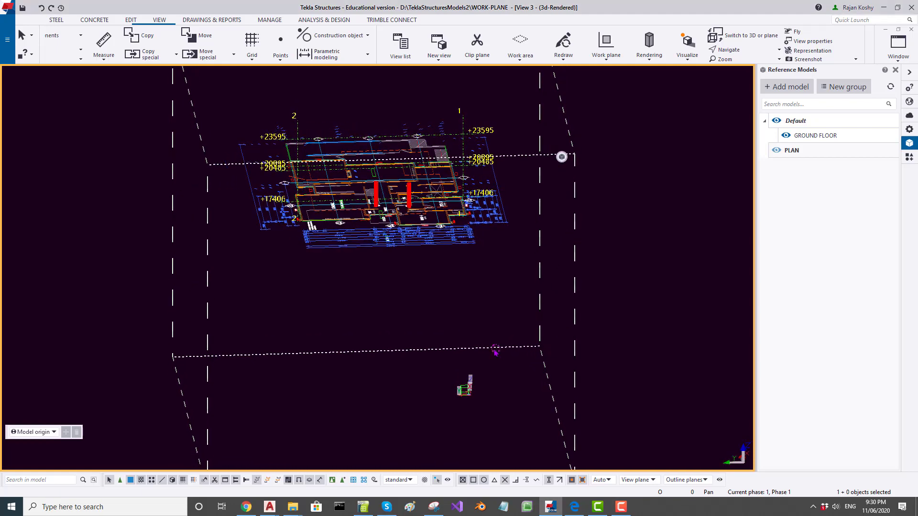
scroll(324, 165, "up", 6)
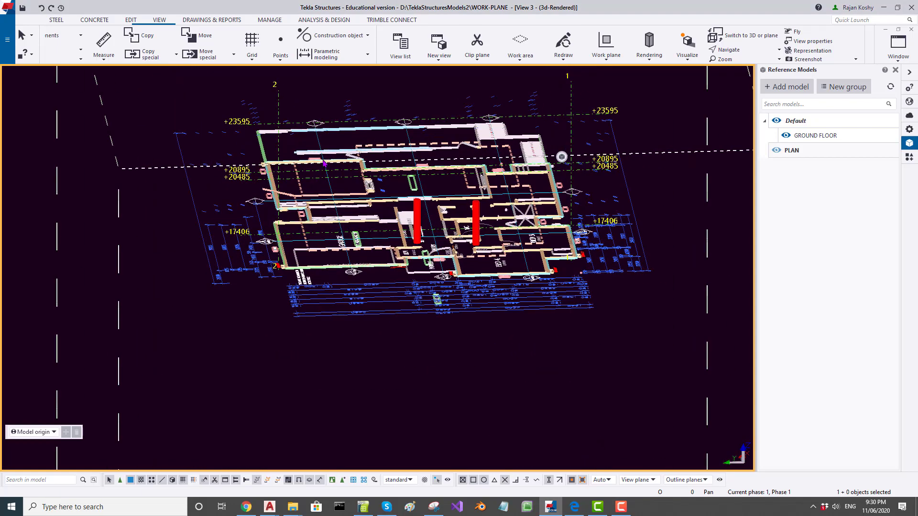
scroll(324, 209, "up", 3)
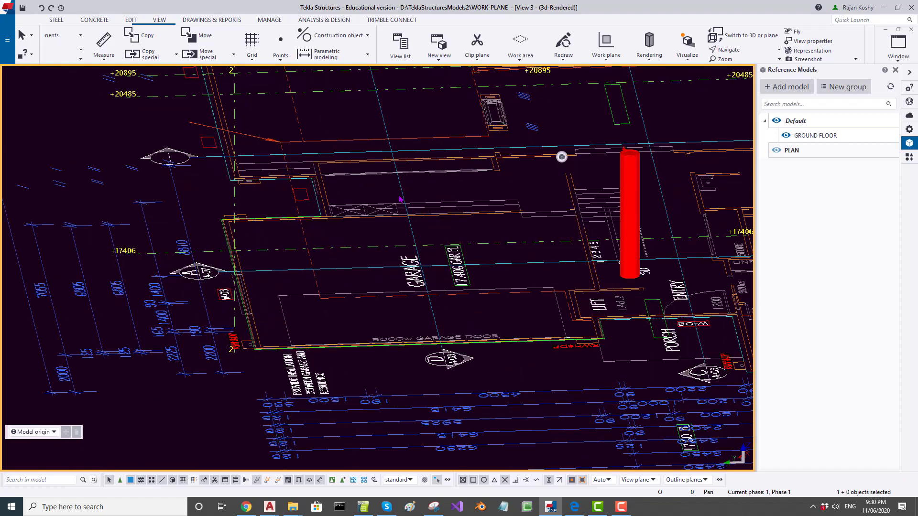
scroll(401, 198, "down", 3)
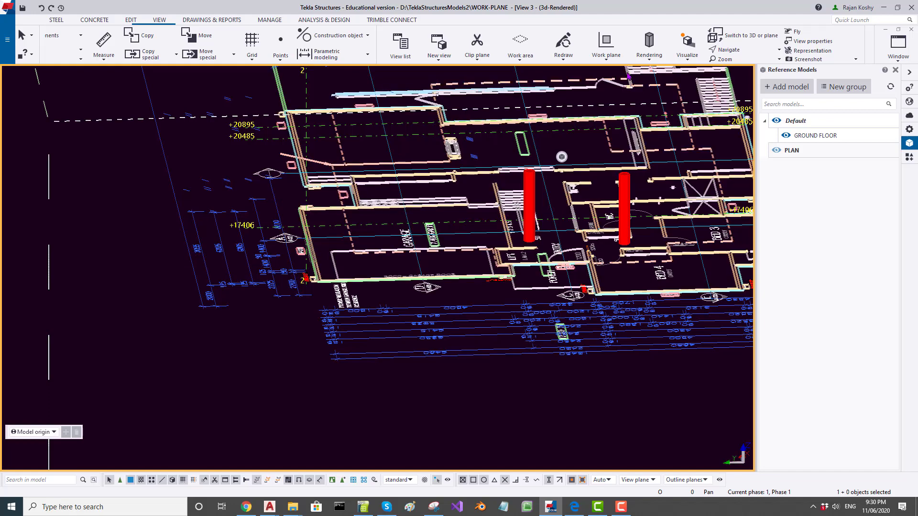
left_click(606, 64)
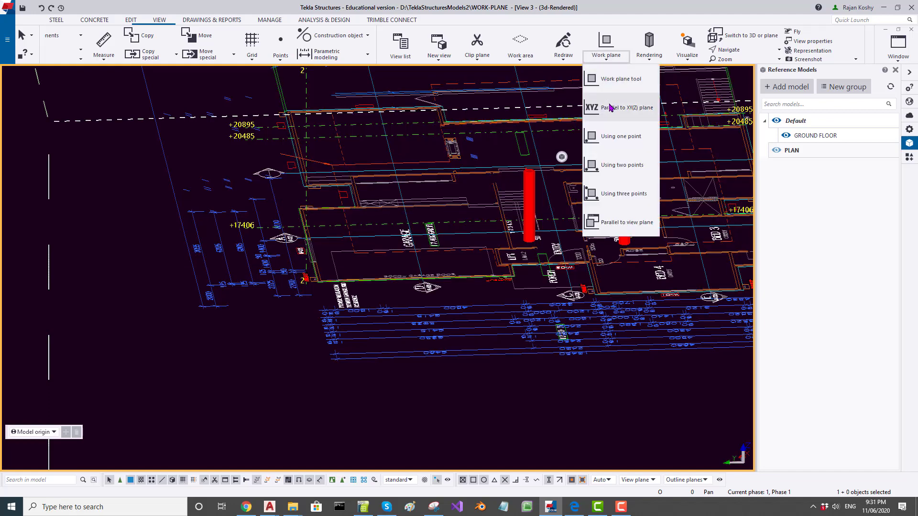
left_click(629, 227)
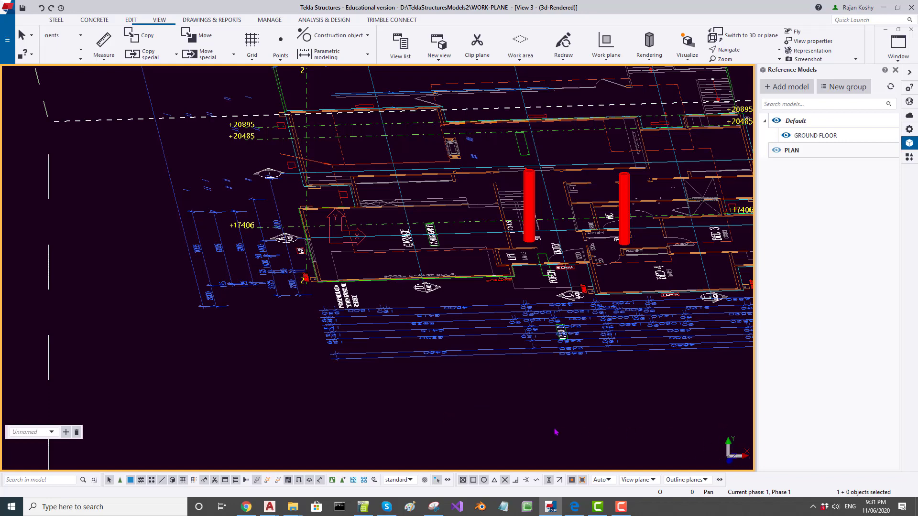
Step: Start another reference model with its location set to Work plane
left_click(791, 87)
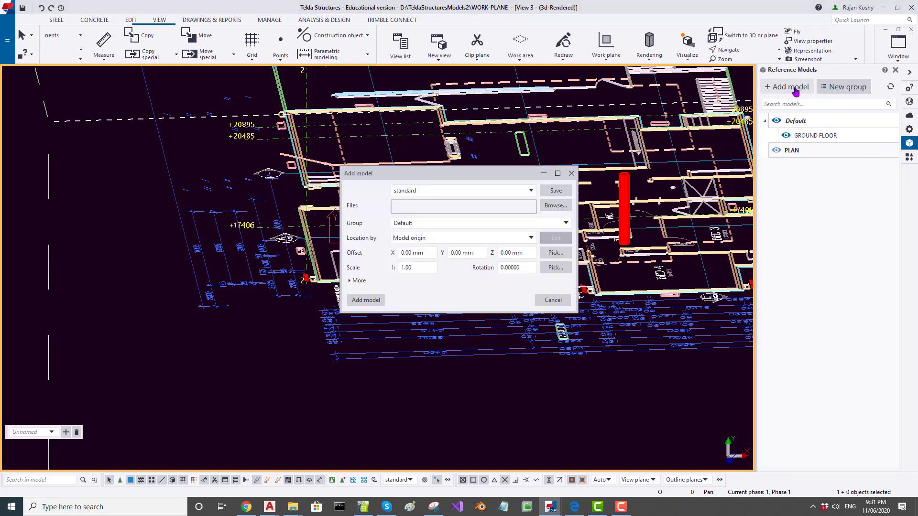
left_click(462, 250)
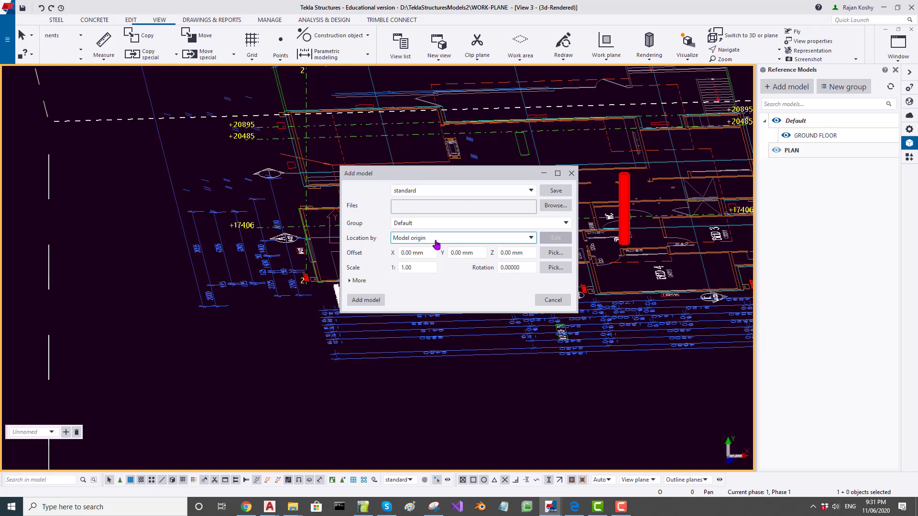
left_click(530, 238)
left_click(412, 259)
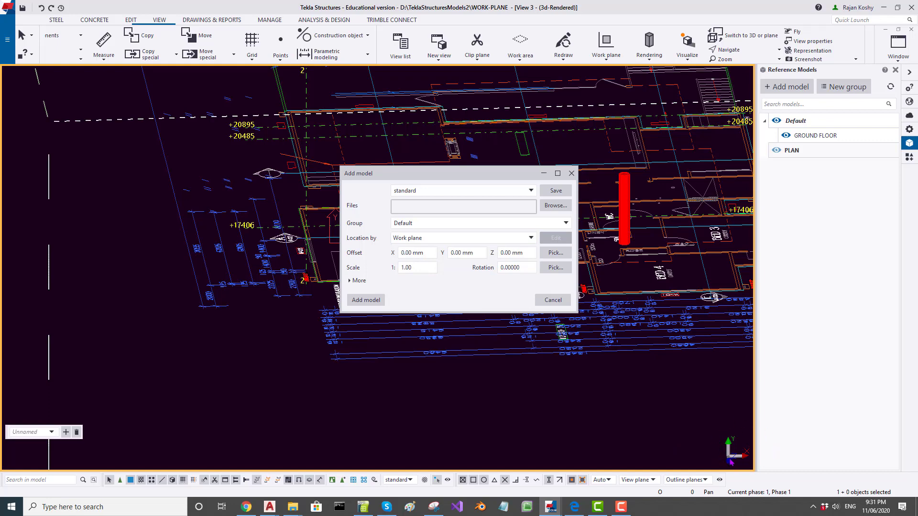
Step: Choose SECTION-A.dwg and add it to the Default group as a reference model on the work plane
left_click(555, 206)
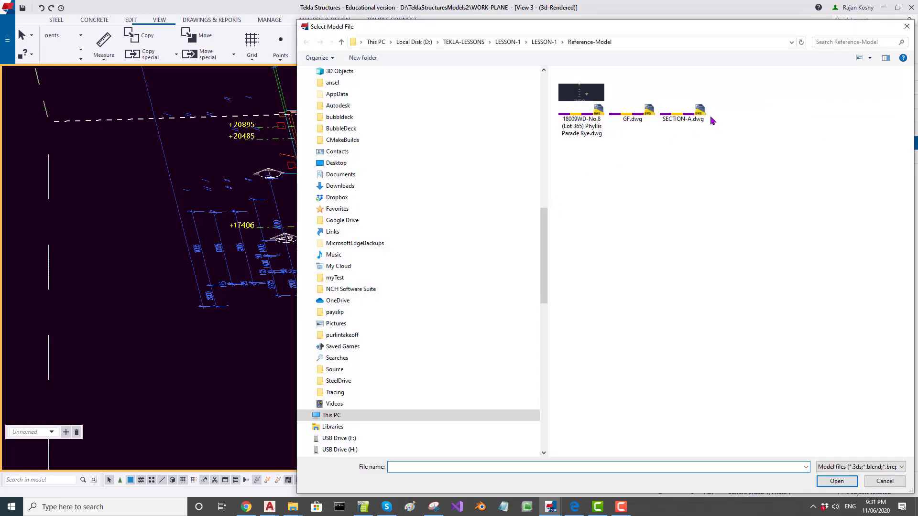
left_click(678, 105)
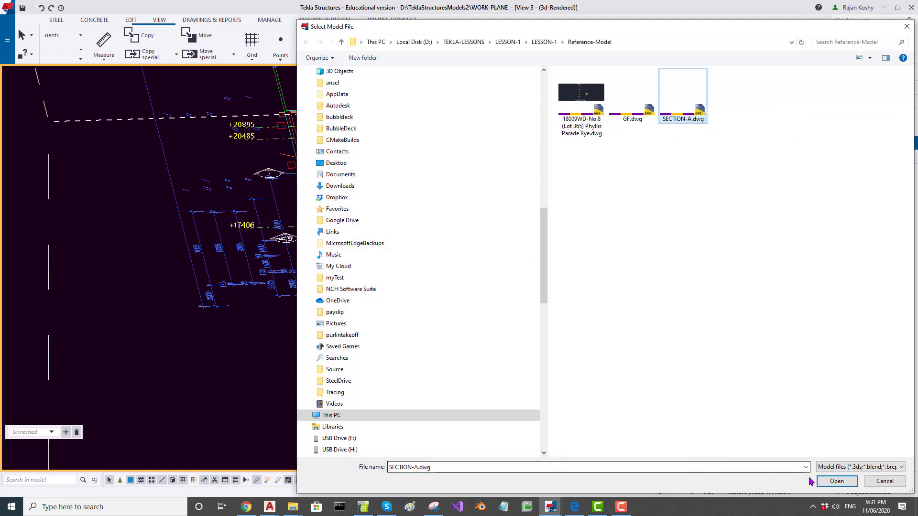
left_click(836, 481)
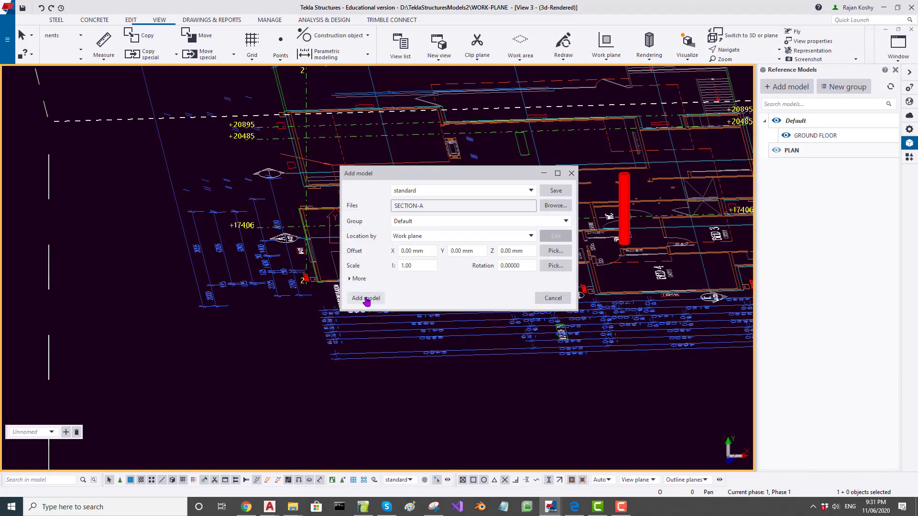
left_click(367, 299)
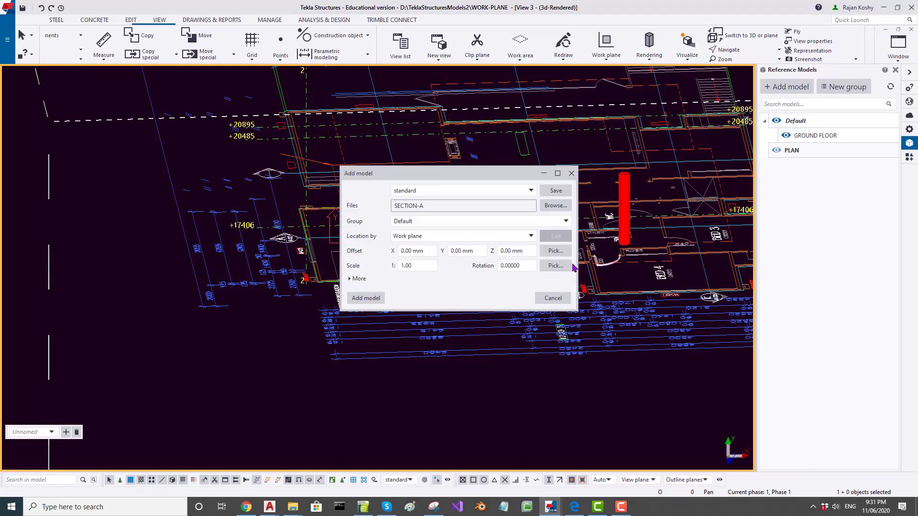
left_click(556, 250)
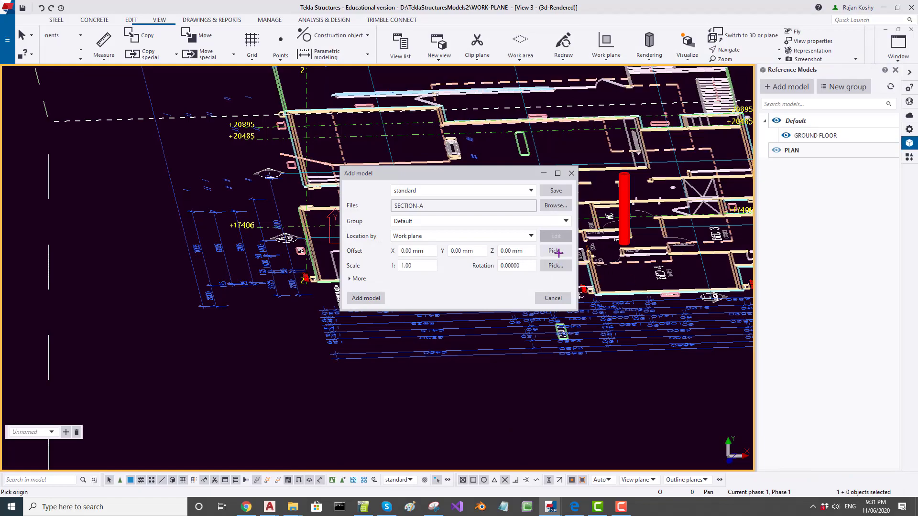
left_click(366, 298)
scroll(329, 226, "up", 4)
scroll(330, 226, "down", 6)
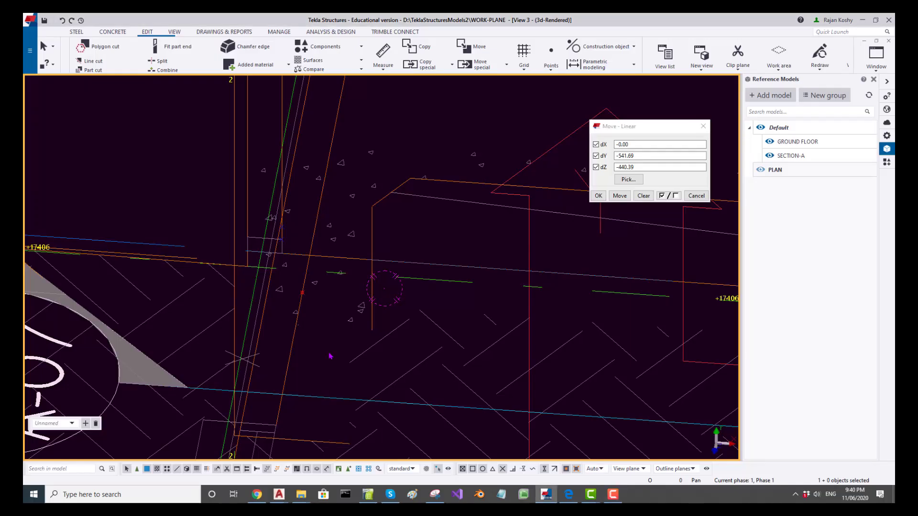
Step: Pan the view along the +17406 level lines toward grid 2
middle_click_drag(322, 361, 284, 253)
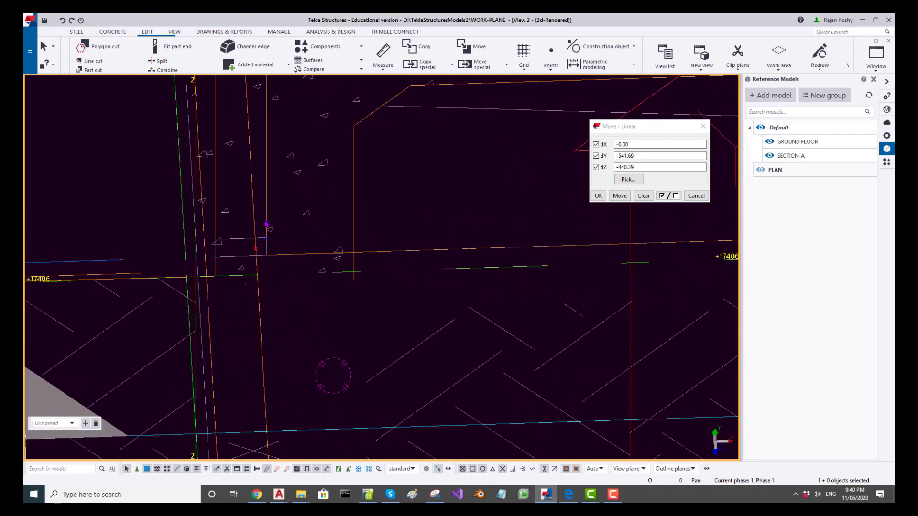
Step: Clear the move offsets and pick the two level-line intersections, giving dY -541.69 and dZ -440.39
mouse_move(266, 219)
middle_mouse_down()
mouse_move(301, 313)
mouse_move(273, 314)
middle_mouse_up()
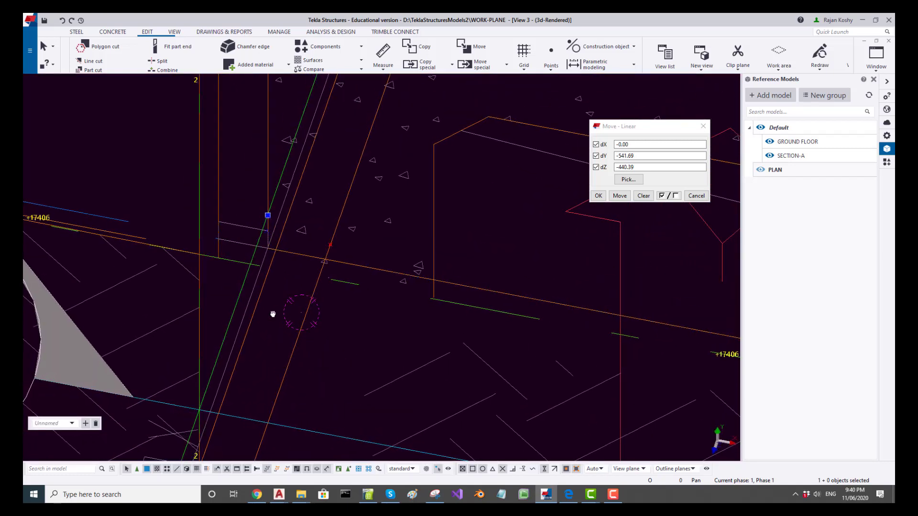
left_click_drag(314, 231, 345, 257)
left_click(644, 195)
left_click(628, 179)
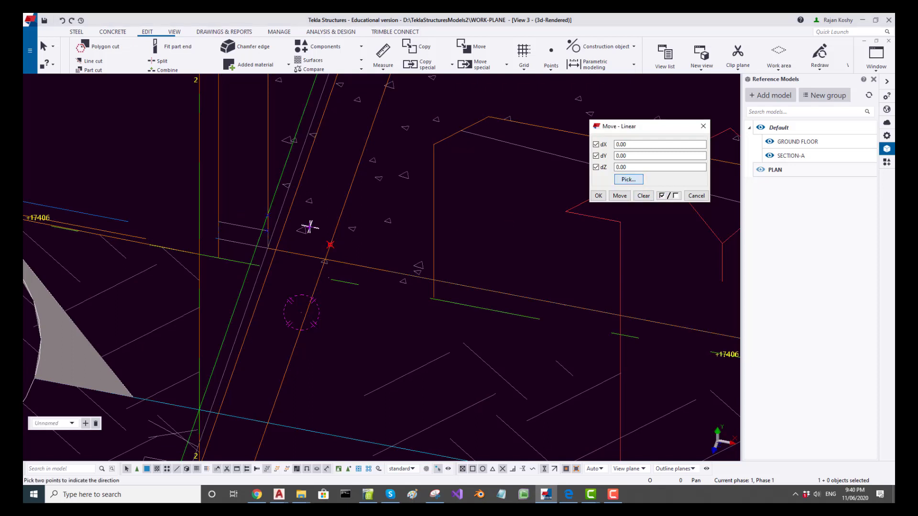
left_click(268, 216)
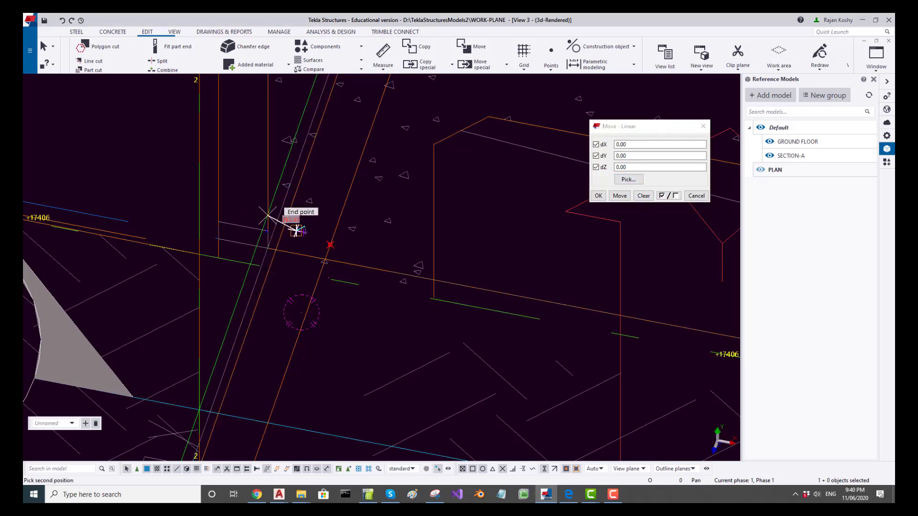
left_click(330, 245)
right_click(378, 215)
left_click(395, 219)
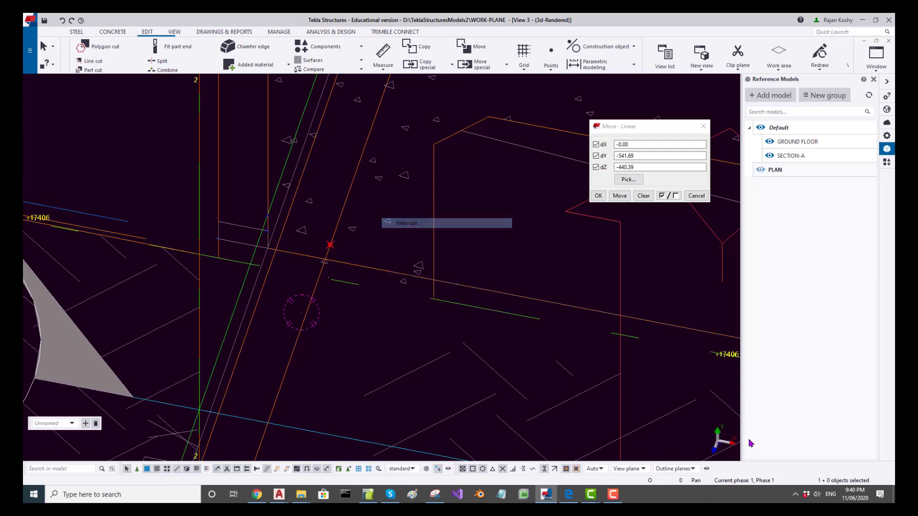
Step: Check the dY offset, then fit the section drawing and zoom into the garage floor
middle_click_drag(598, 358, 622, 287, "ctrl")
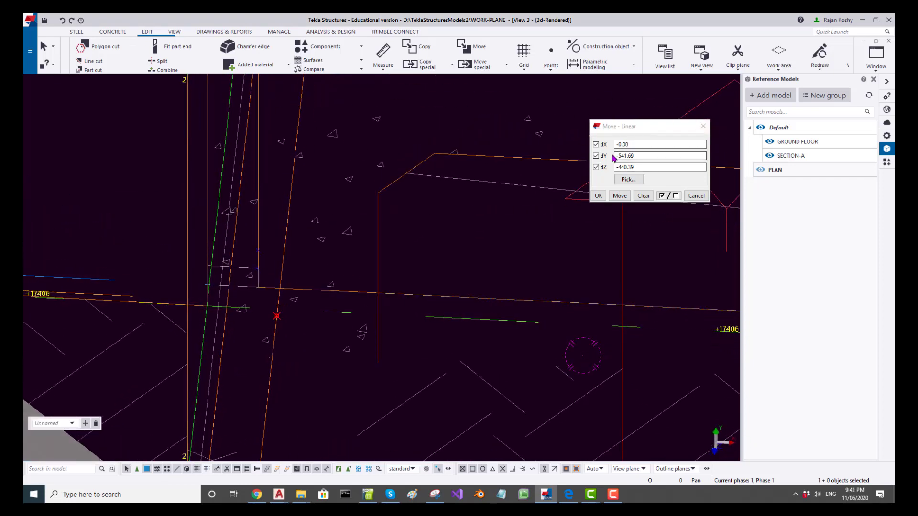
left_click(650, 157)
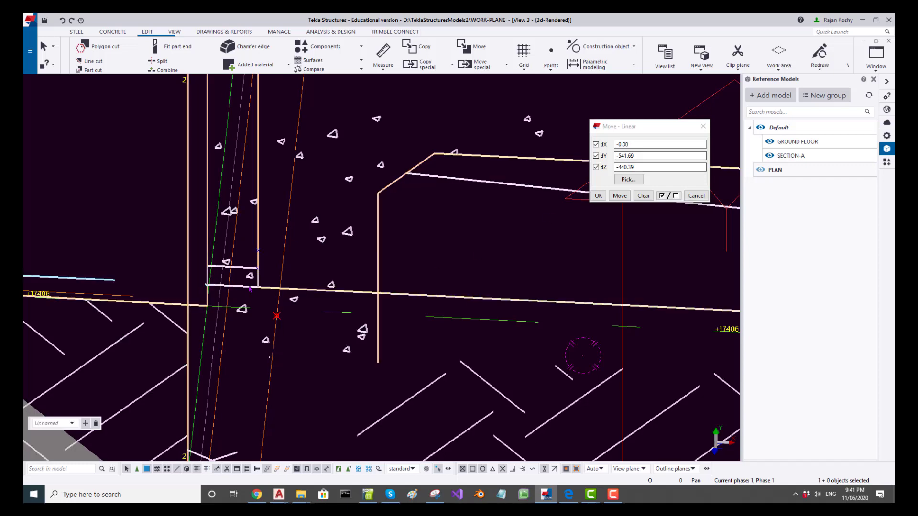
middle_click_drag(301, 298, 303, 229, "ctrl")
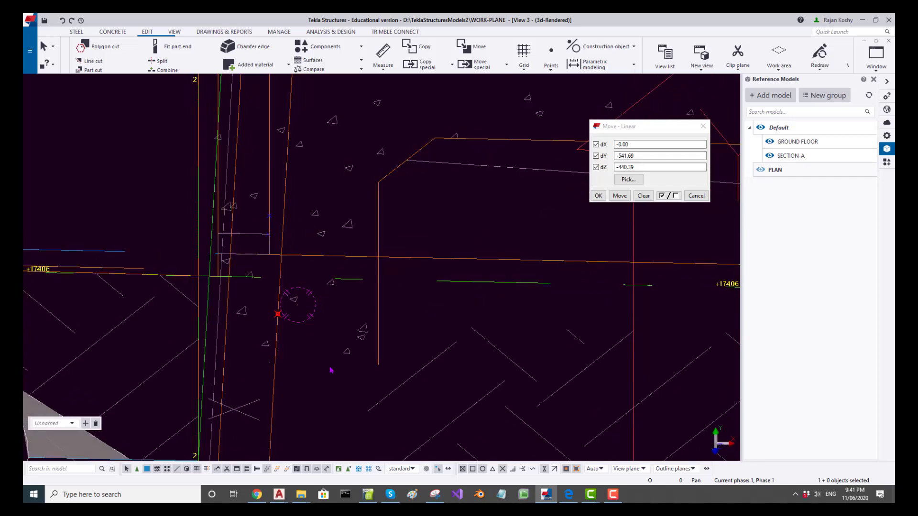
left_click(556, 161)
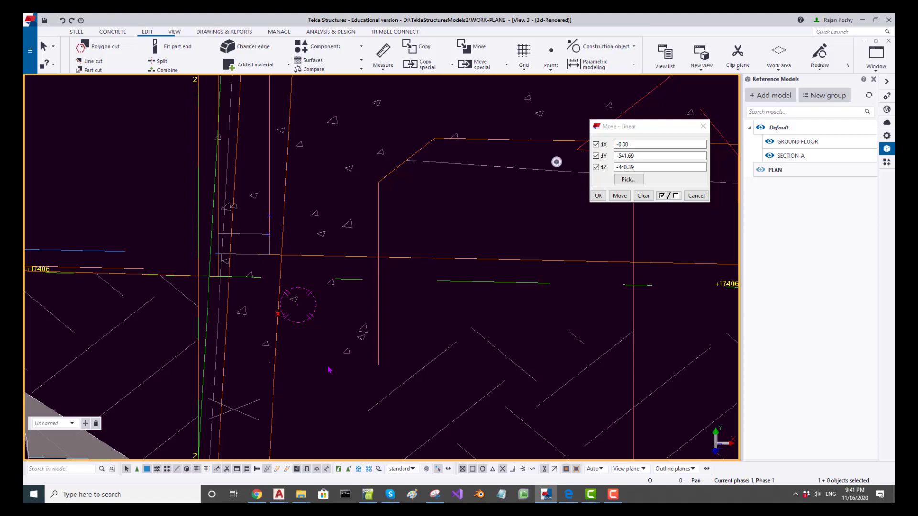
key("Home")
scroll(297, 217, "up", 7)
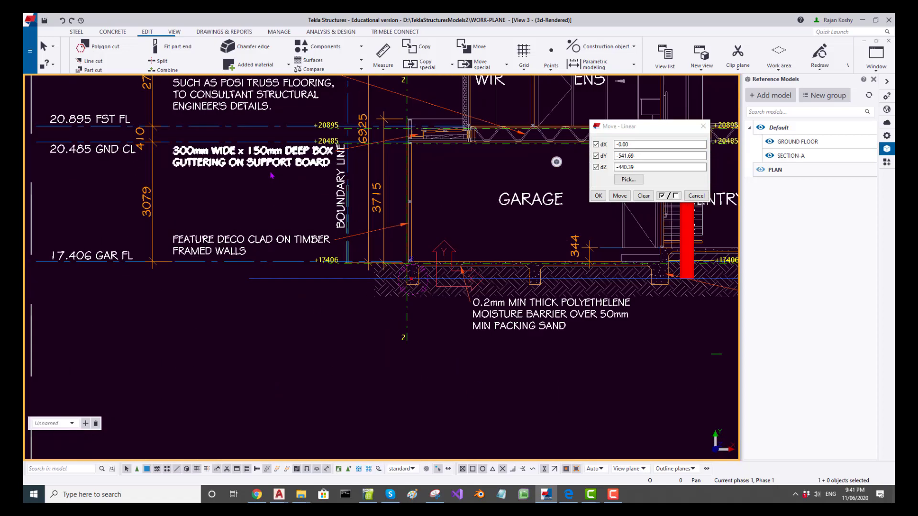
scroll(256, 406, "up", 2)
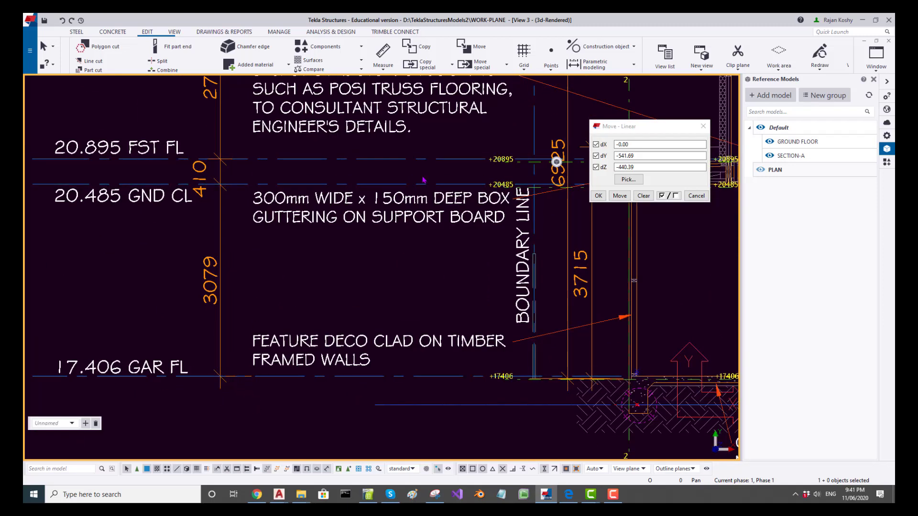
Step: Place a point at the end of the 17.406 GAR FL line and box-select it with reference-model selection off
left_click(551, 67)
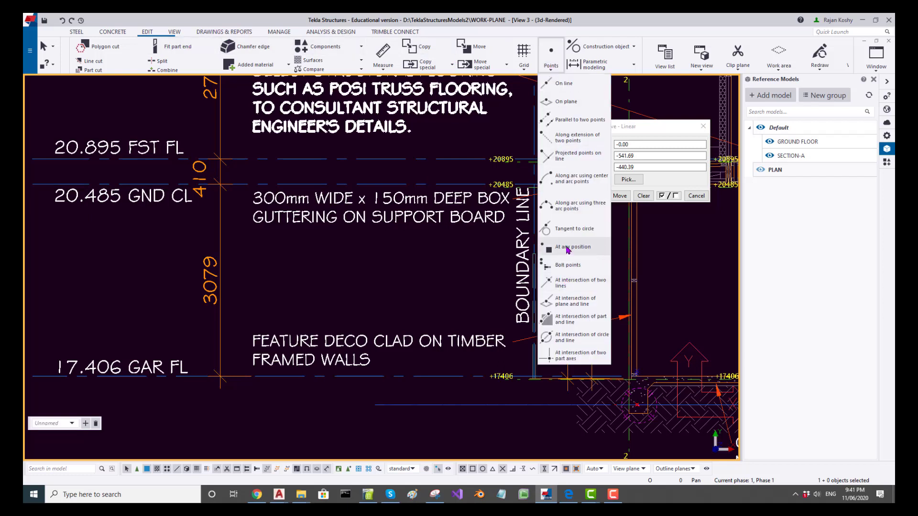
left_click(566, 248)
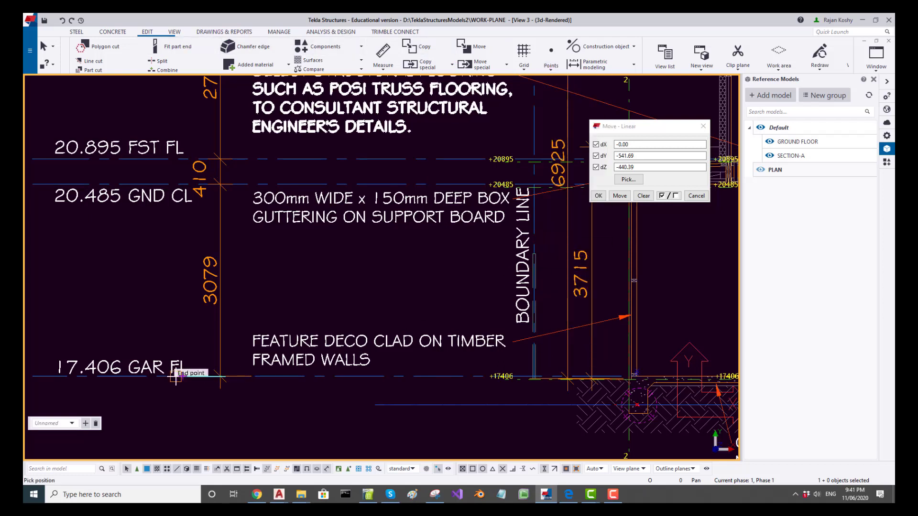
scroll(177, 377, "up", 2)
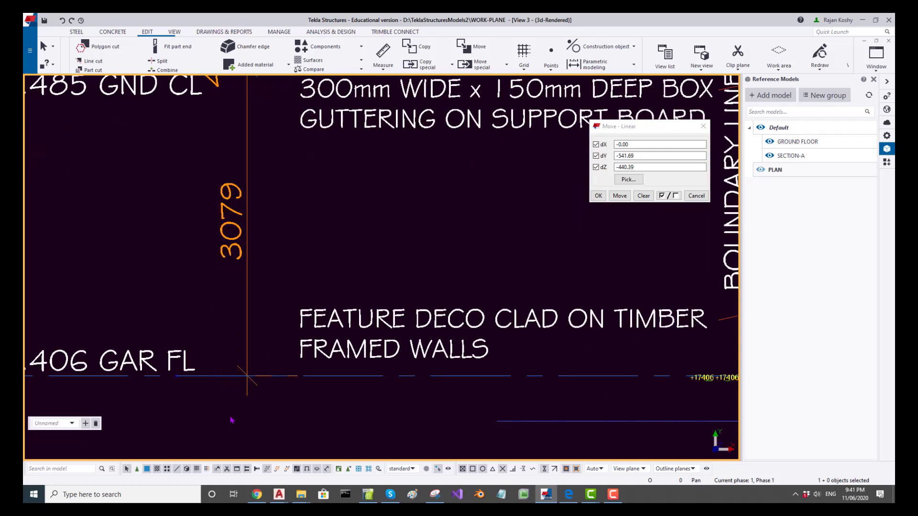
left_click(205, 401)
scroll(186, 406, "up", 1)
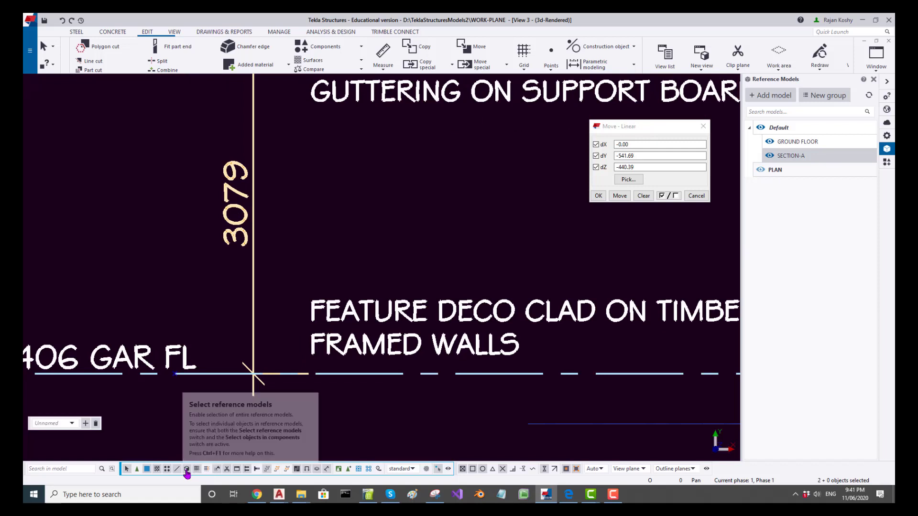
left_click(227, 412)
left_click_drag(135, 302, 239, 397)
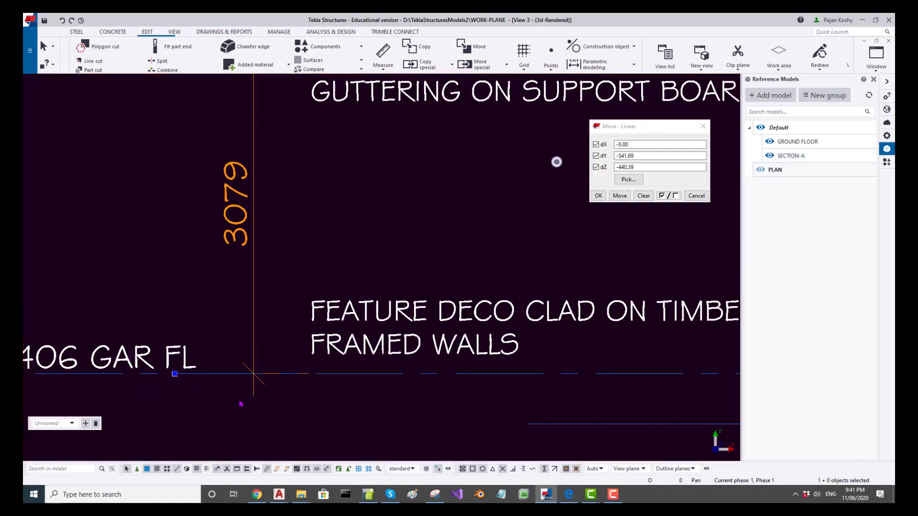
Step: Inquire the GAR FL point to review its GUID, type, phases and temporary ID, then close the window
right_click(201, 398)
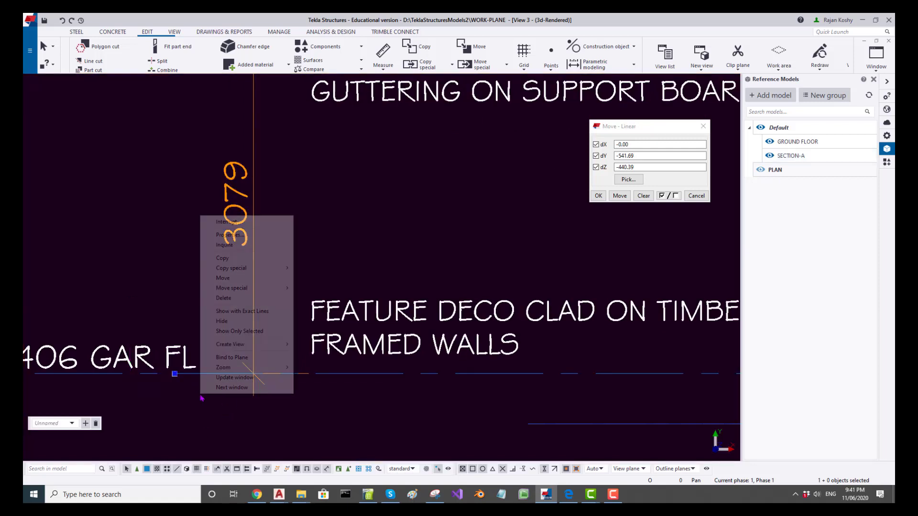
left_click(240, 246)
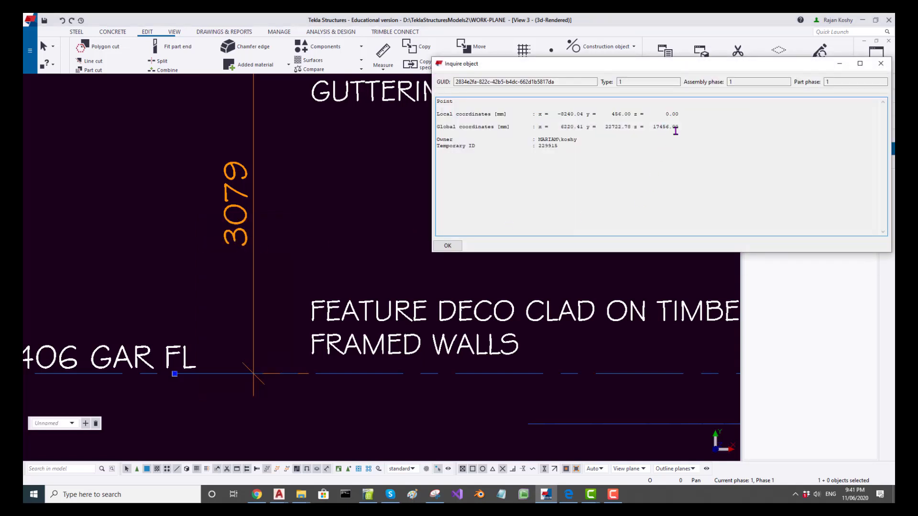
scroll(238, 316, "down", 1)
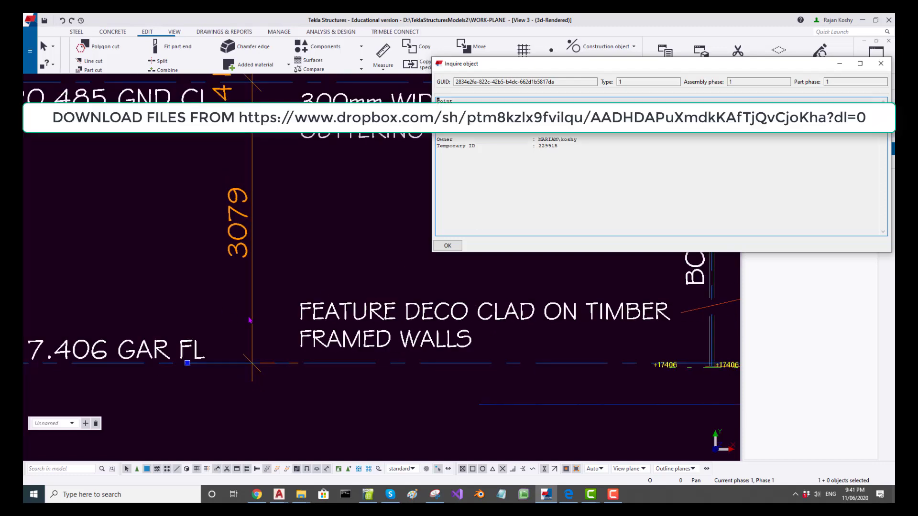
scroll(249, 320, "down", 1)
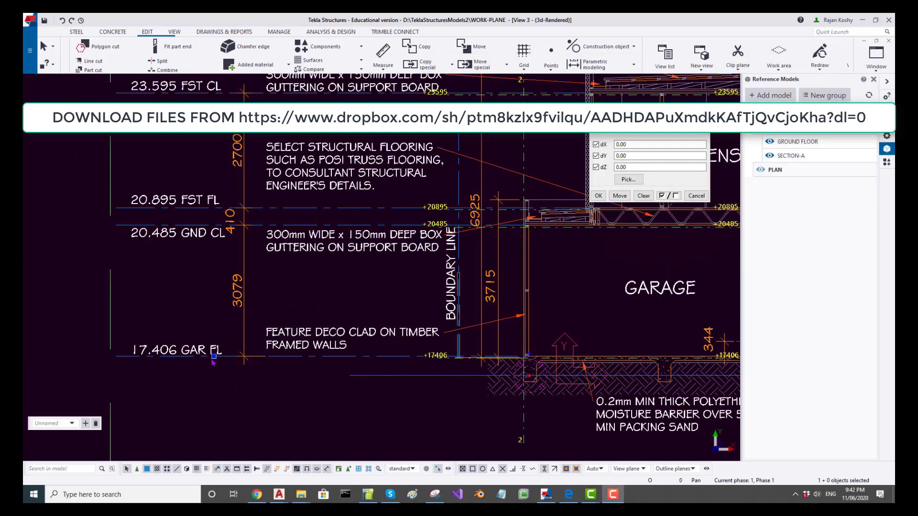
scroll(216, 353, "up", 4)
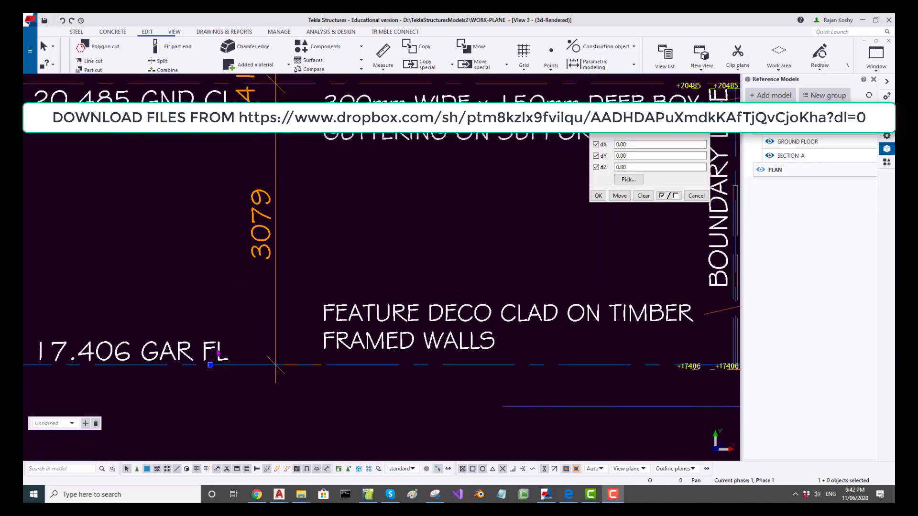
scroll(217, 353, "down", 1)
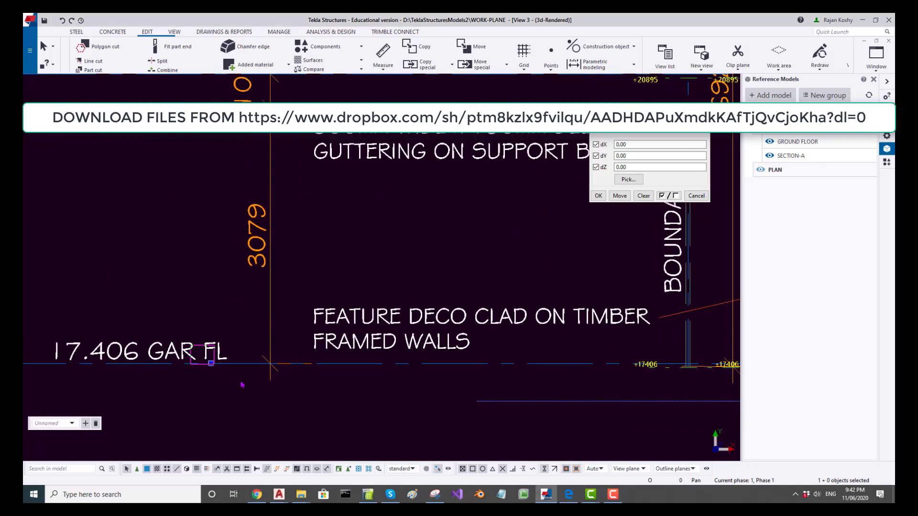
right_click(224, 309)
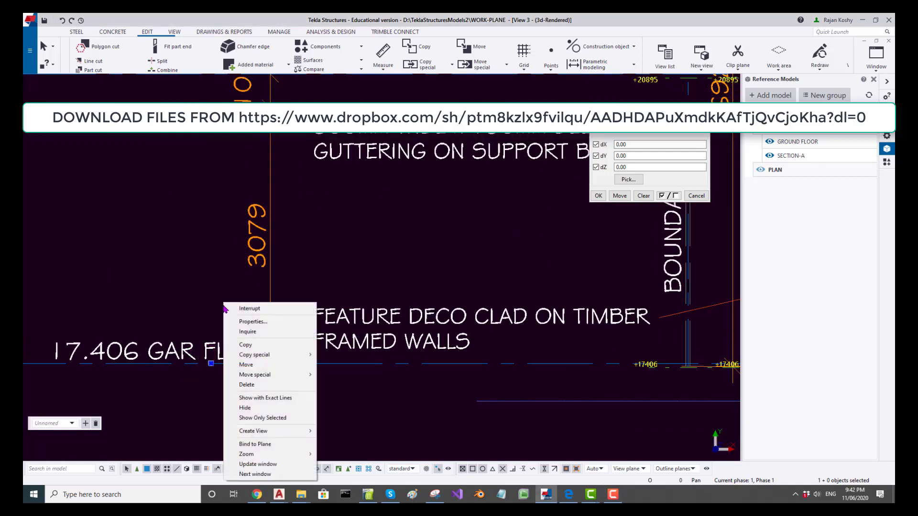
left_click(256, 332)
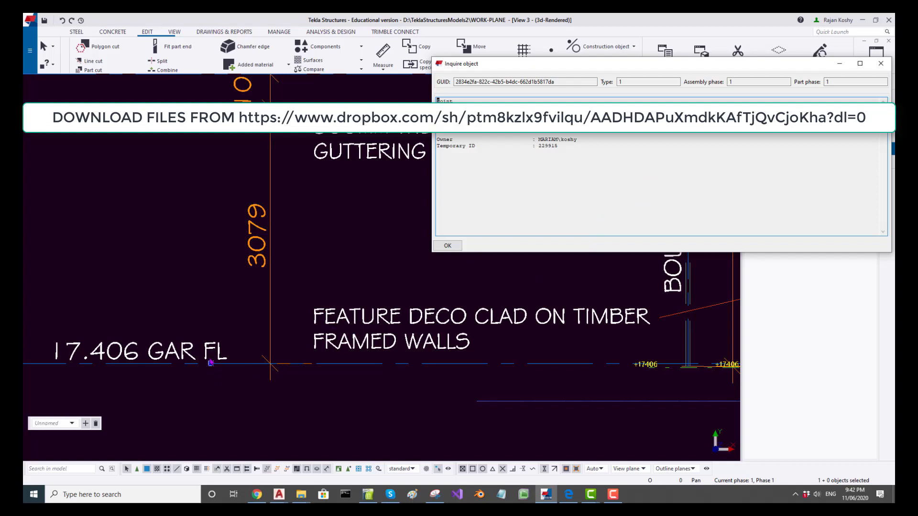
left_click(880, 63)
Step: Set dZ to -50 and move the SECTION-A reference model down 50 mm
double_click(621, 167)
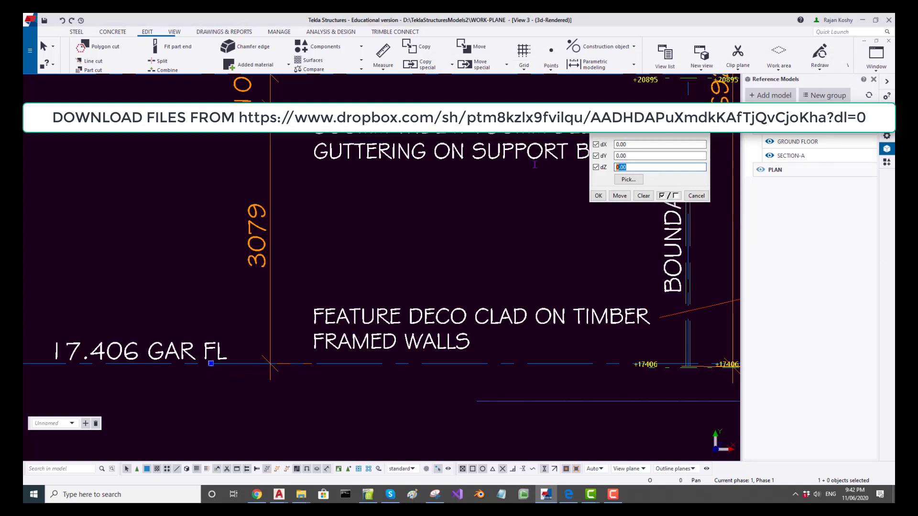
type("-50")
left_click(624, 198)
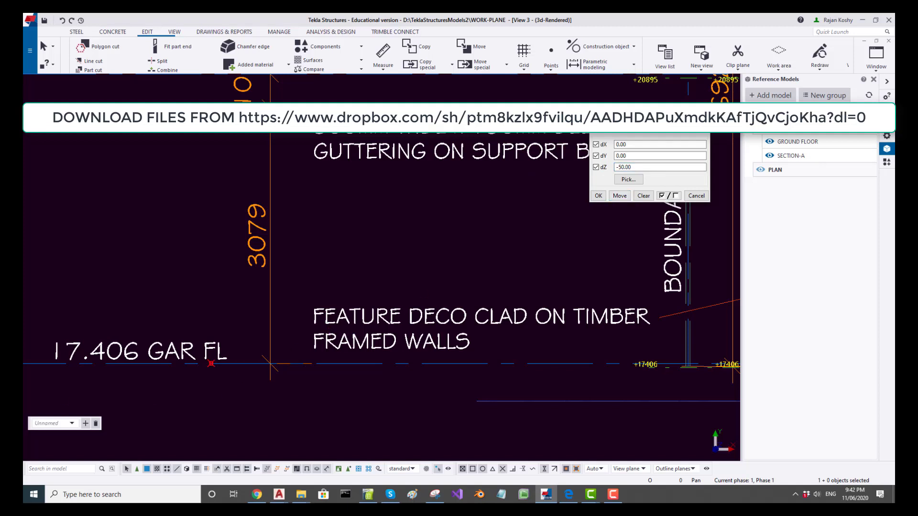
key("shift+i")
scroll(214, 362, "up", 1)
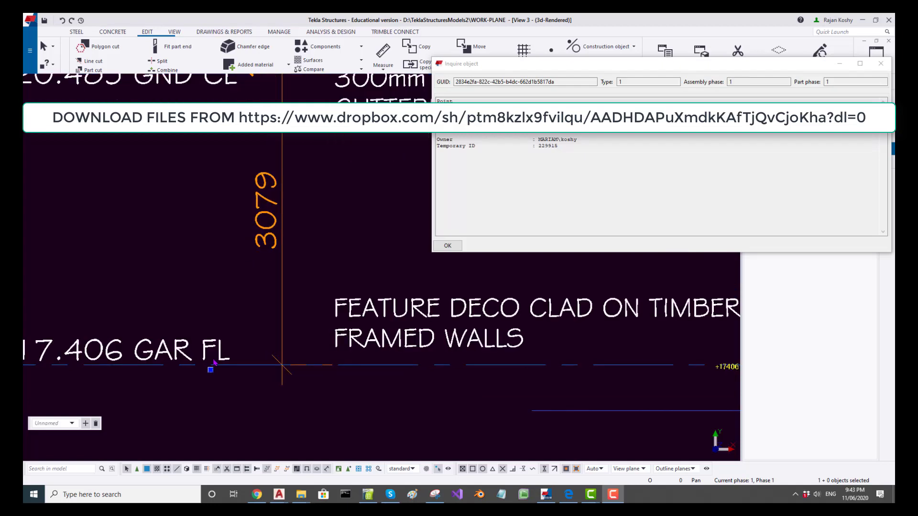
scroll(213, 363, "up", 1)
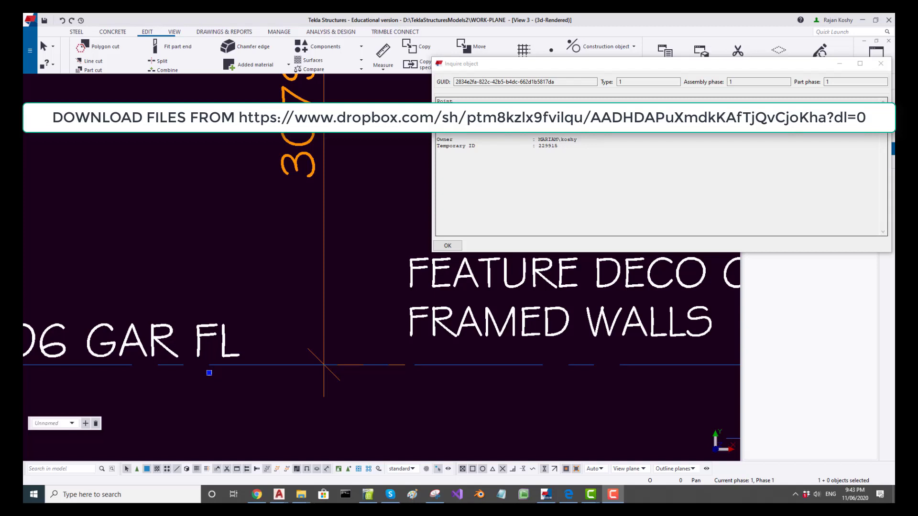
Step: Re-enable selecting reference models and close the Inquire object window
left_click(707, 140)
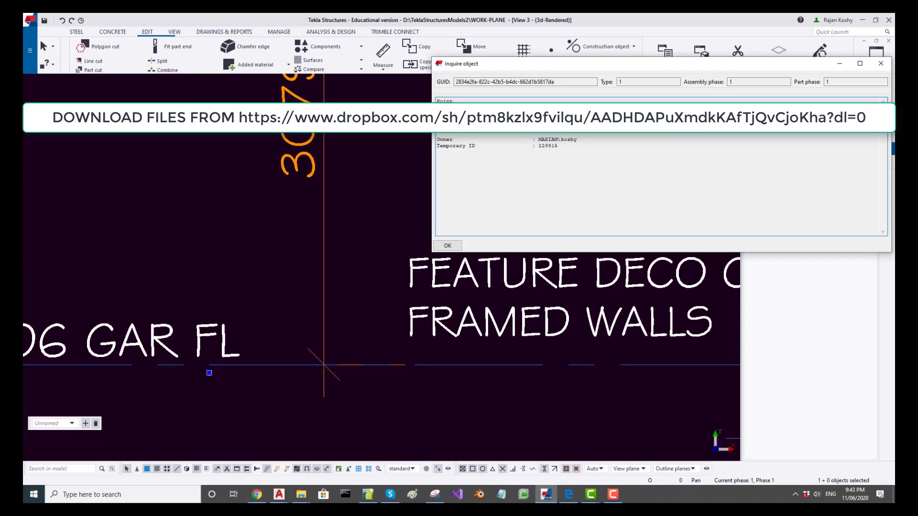
scroll(327, 328, "down", 4)
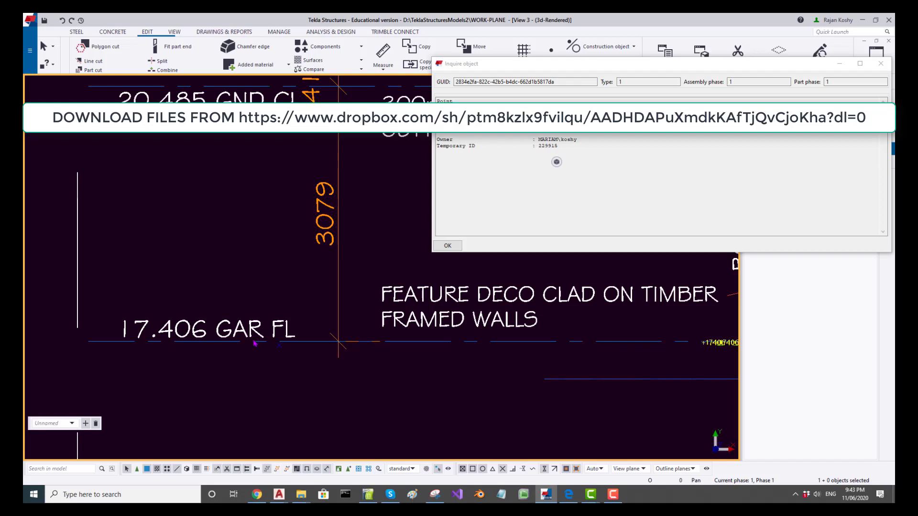
scroll(278, 348, "up", 2)
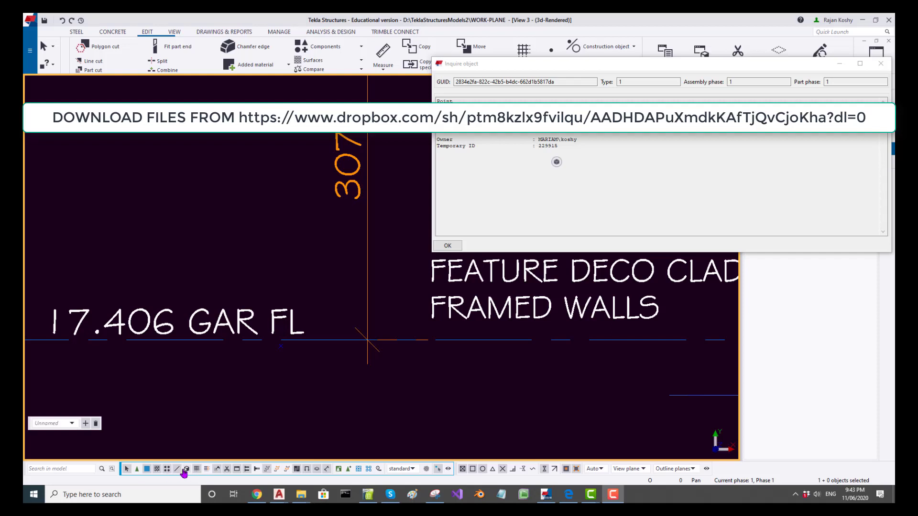
left_click(187, 470)
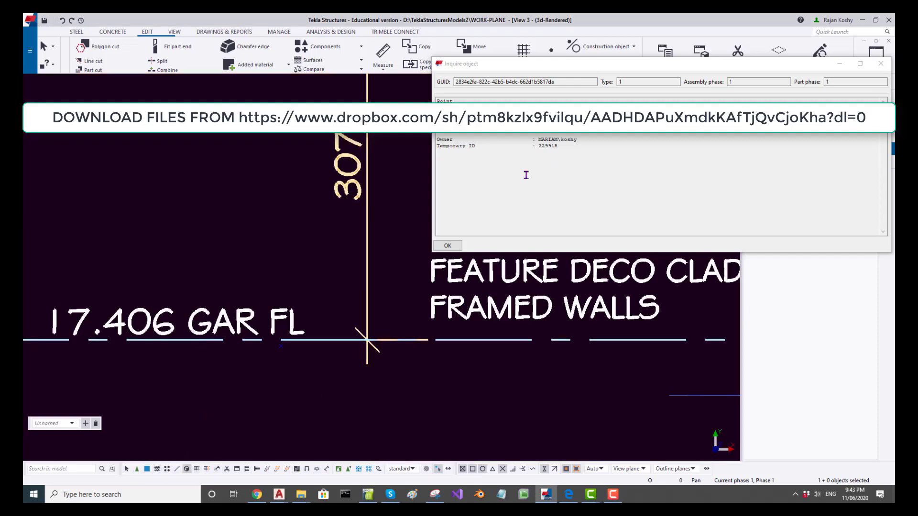
left_click(880, 63)
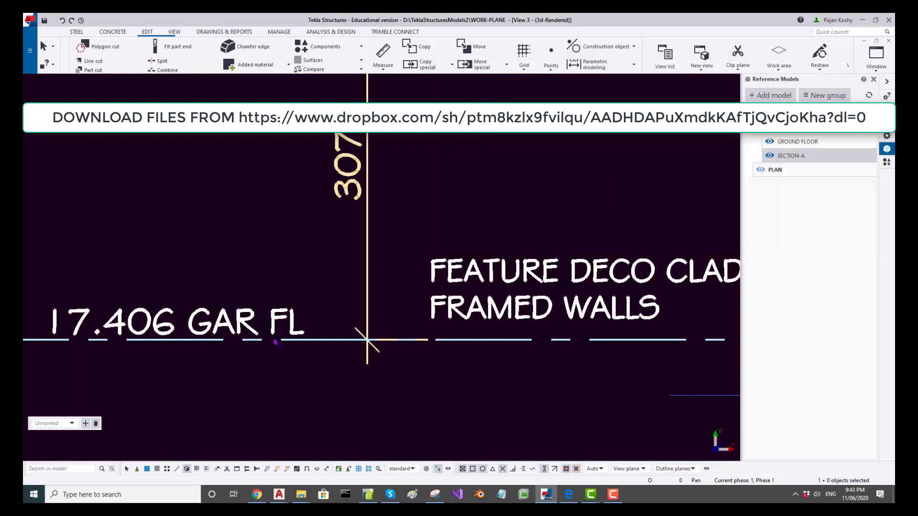
scroll(267, 347, "up", 2)
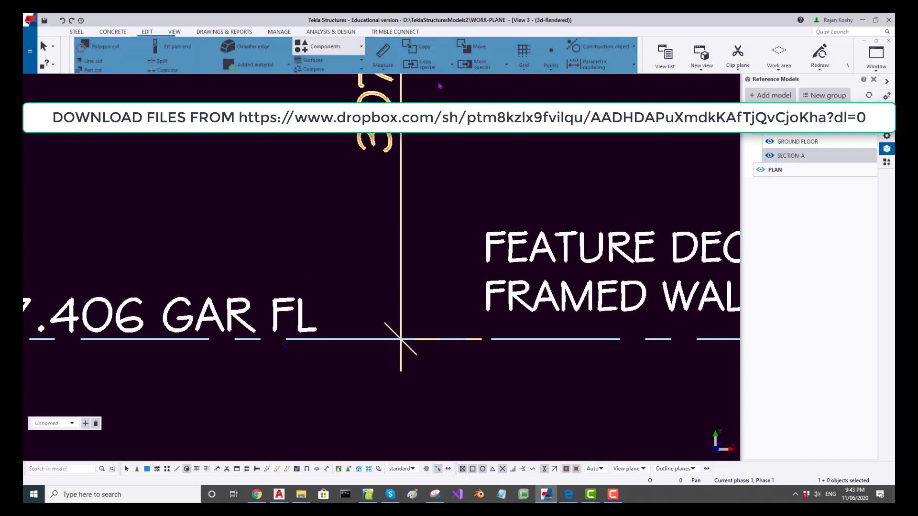
Step: Move SECTION-A by dY -50 mm with Move – Linear so its GAR FL line meets the grid crossing
key("Escape")
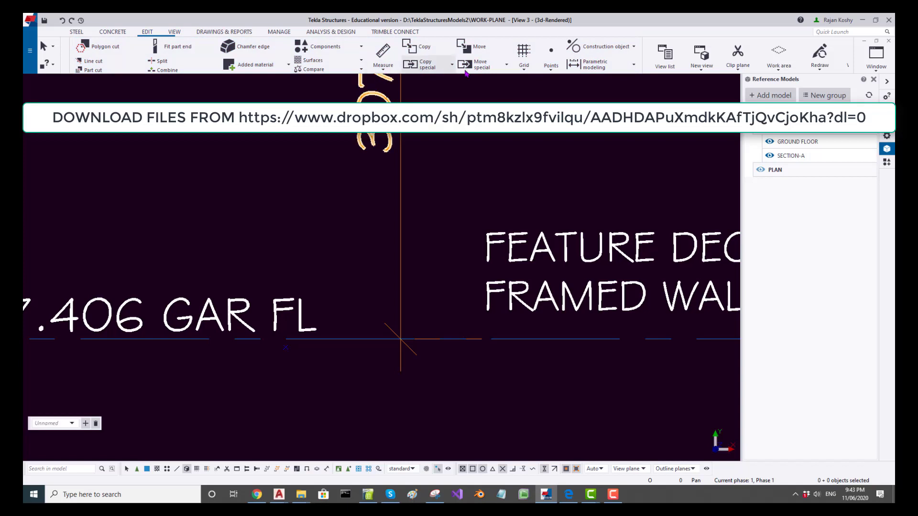
left_click(506, 65)
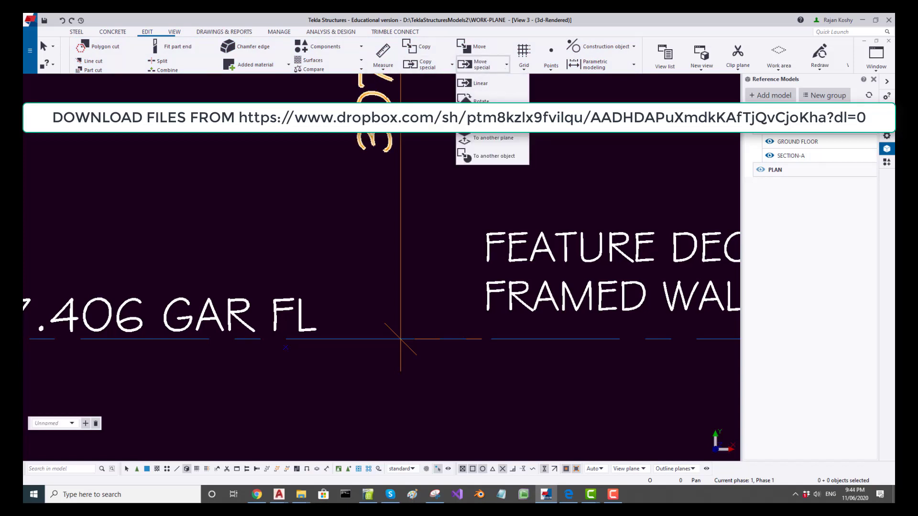
left_click(488, 83)
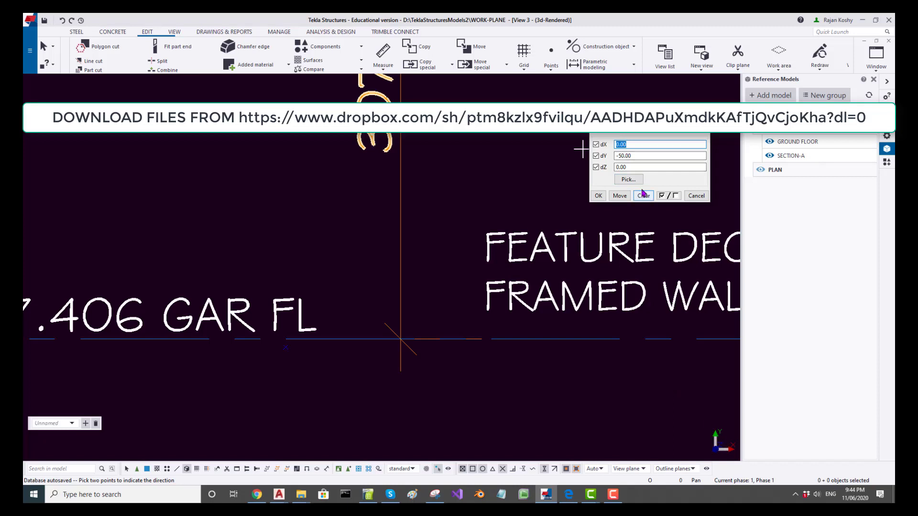
right_click(363, 155)
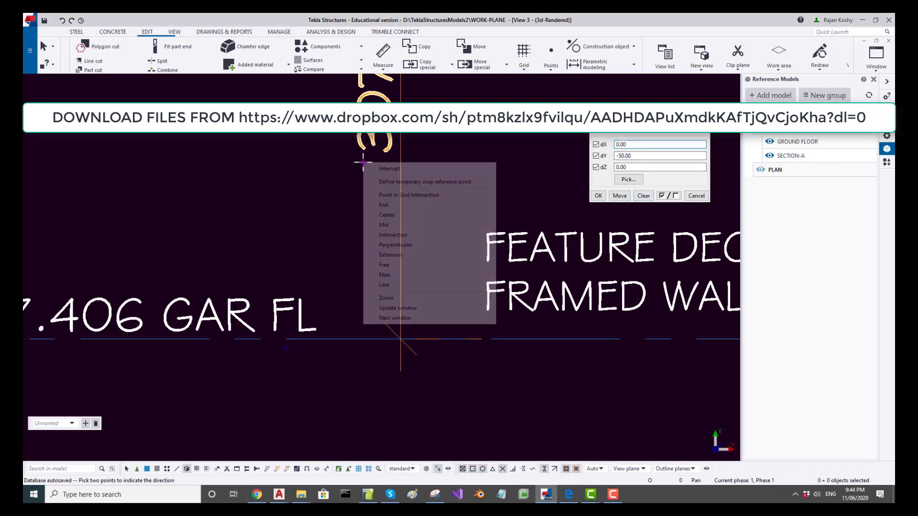
left_click(375, 165)
left_click(218, 325)
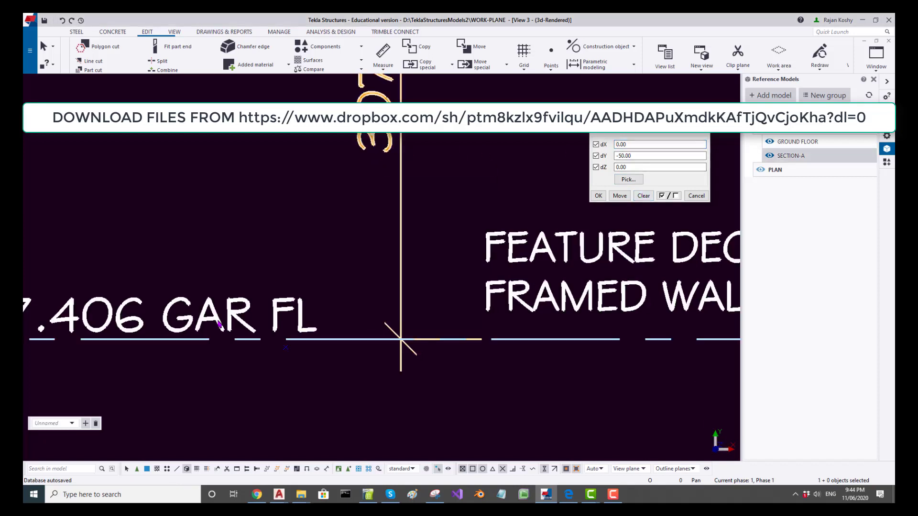
left_click(619, 196)
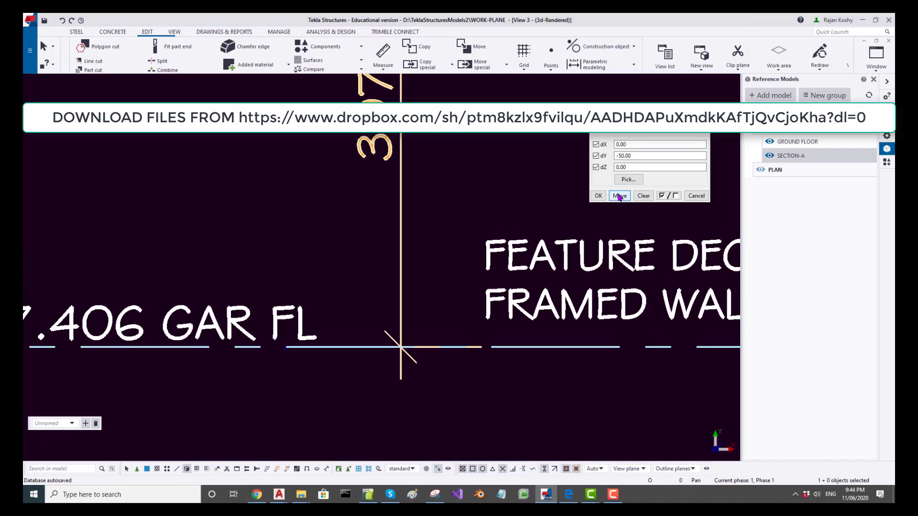
scroll(311, 386, "up", 3)
left_click(314, 385)
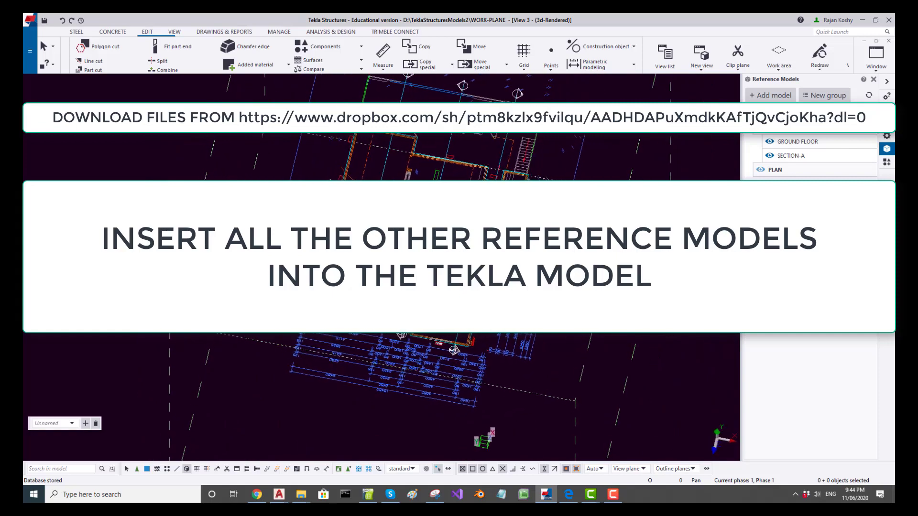
scroll(430, 373, "up", 6)
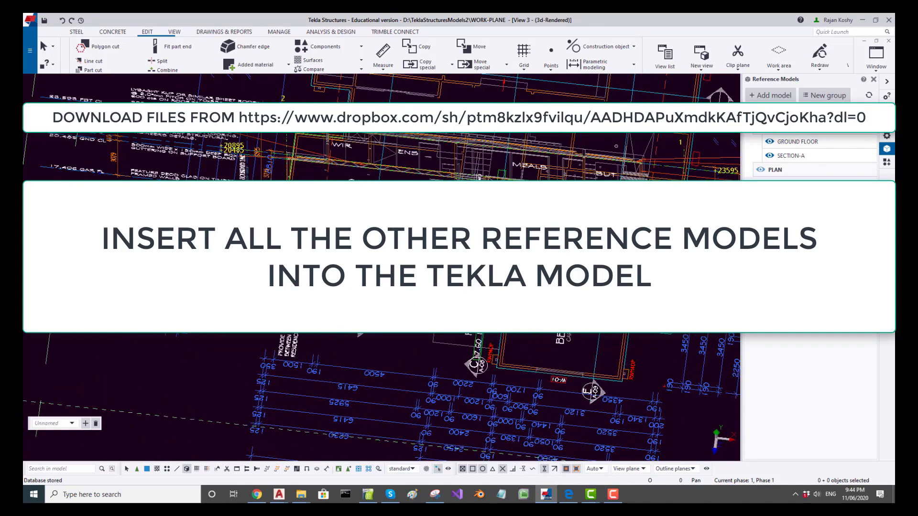
middle_click_drag(430, 373, 450, 458)
scroll(430, 296, "down", 8)
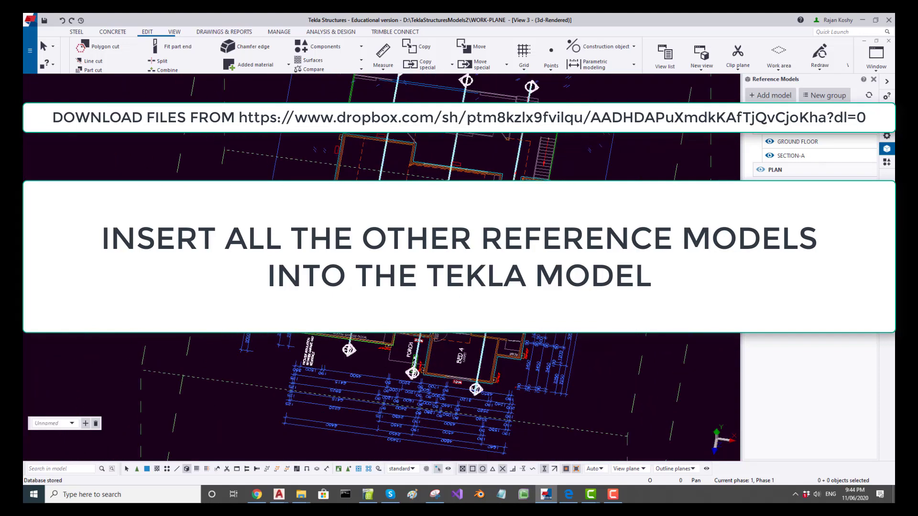
scroll(419, 172, "up", 3)
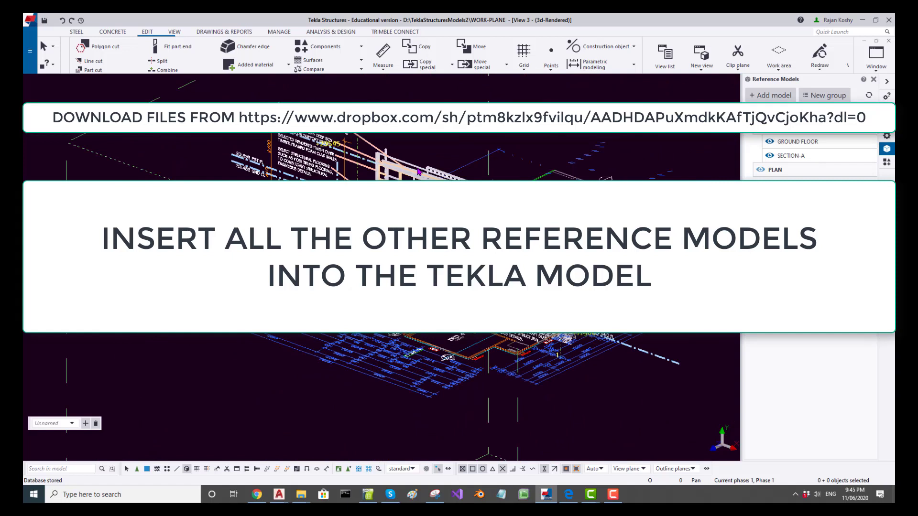
scroll(448, 405, "up", 3)
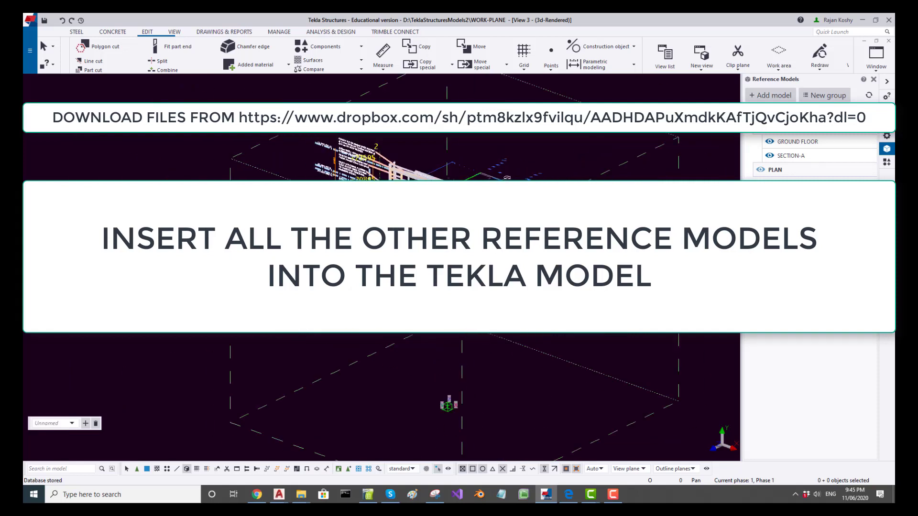